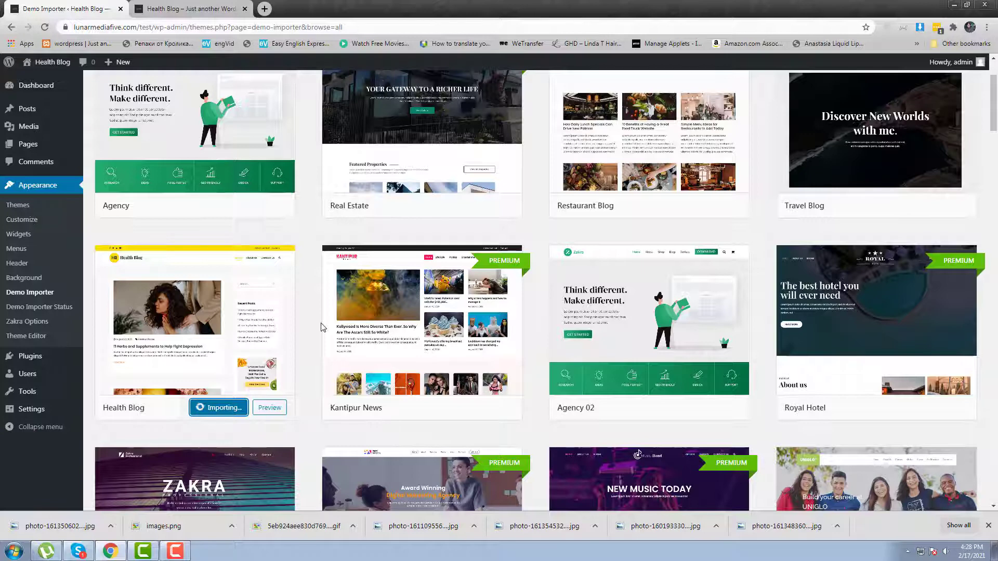
- Check the site's front page during the demo import, and open the preview of the imported Health Blog demo
{"action": "left_click", "coordinate": [193, 8]}
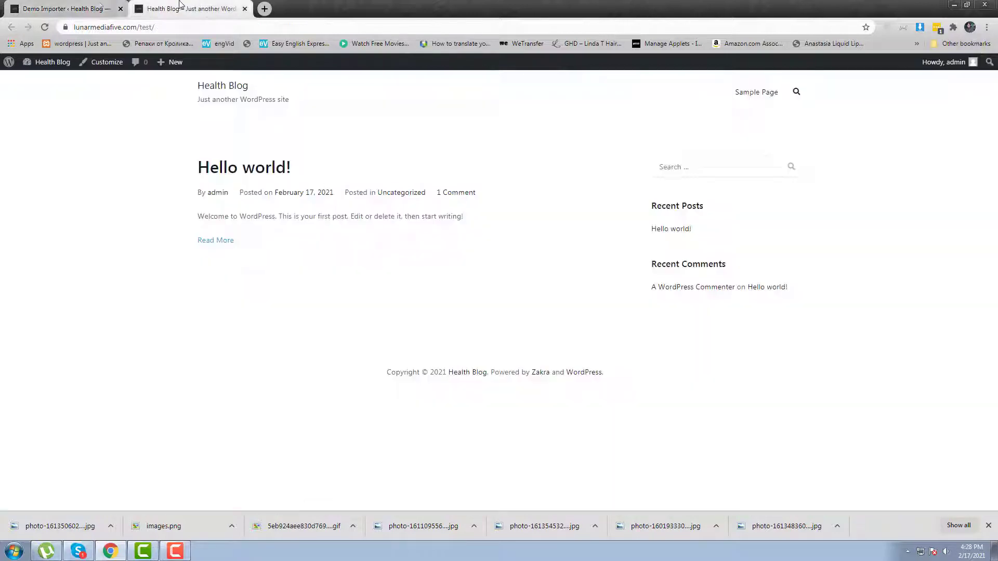
{"action": "left_click", "coordinate": [63, 8]}
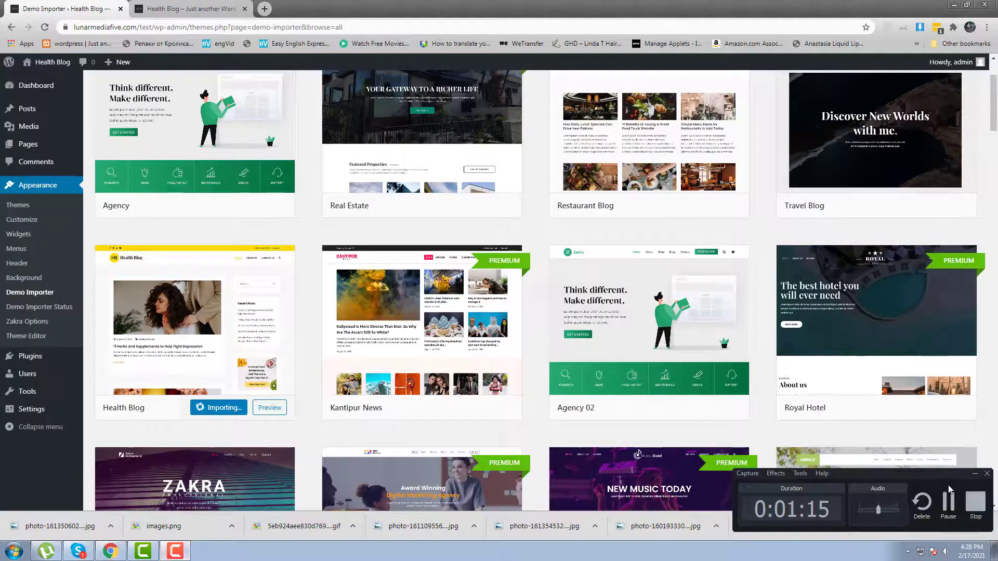
{"action": "left_click", "coordinate": [975, 474]}
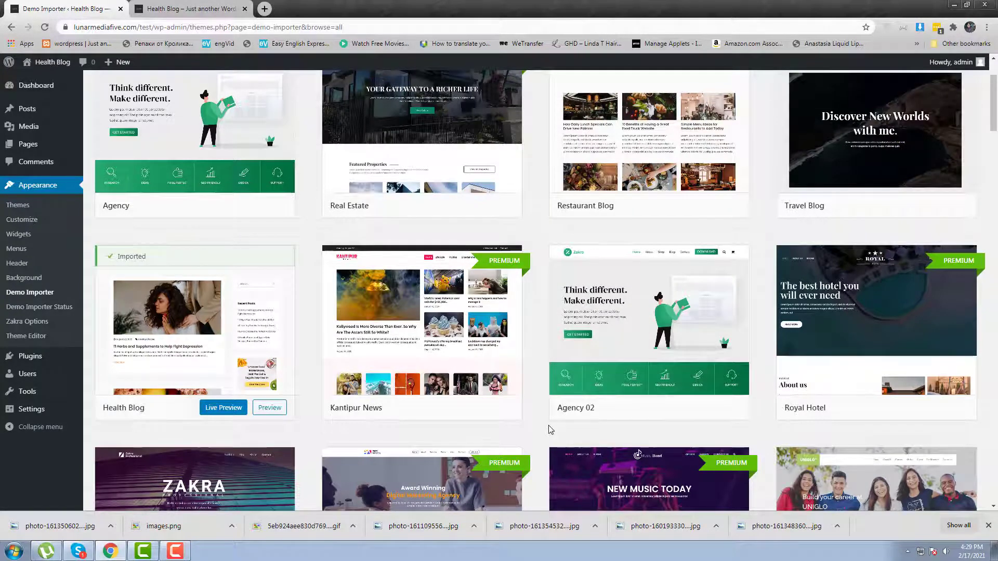
{"action": "left_click", "coordinate": [266, 412]}
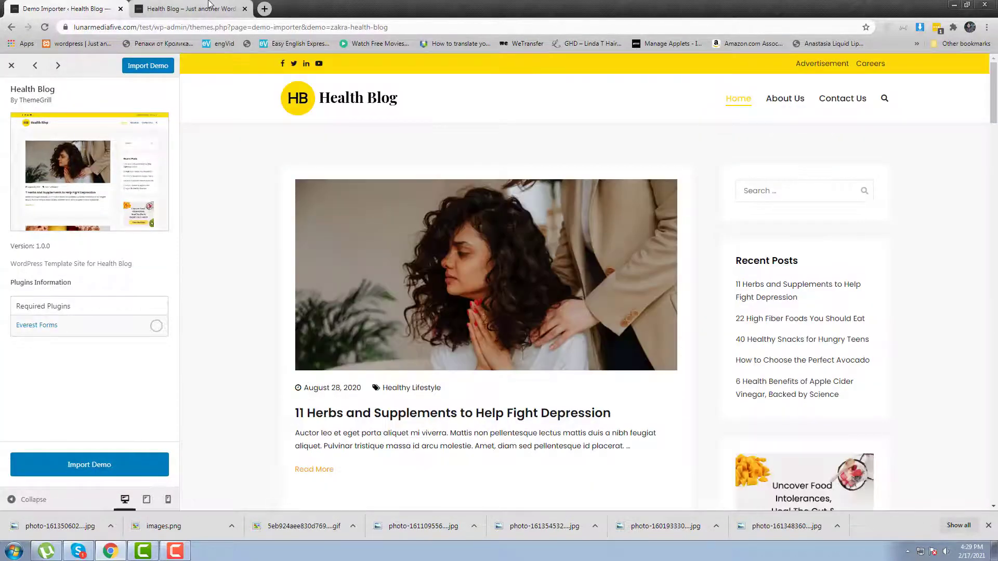
- Reload the site's front page and look through the imported design, posts and sidebar down to the footer
{"action": "left_click", "coordinate": [209, 7]}
{"action": "right_click", "coordinate": [276, 135]}
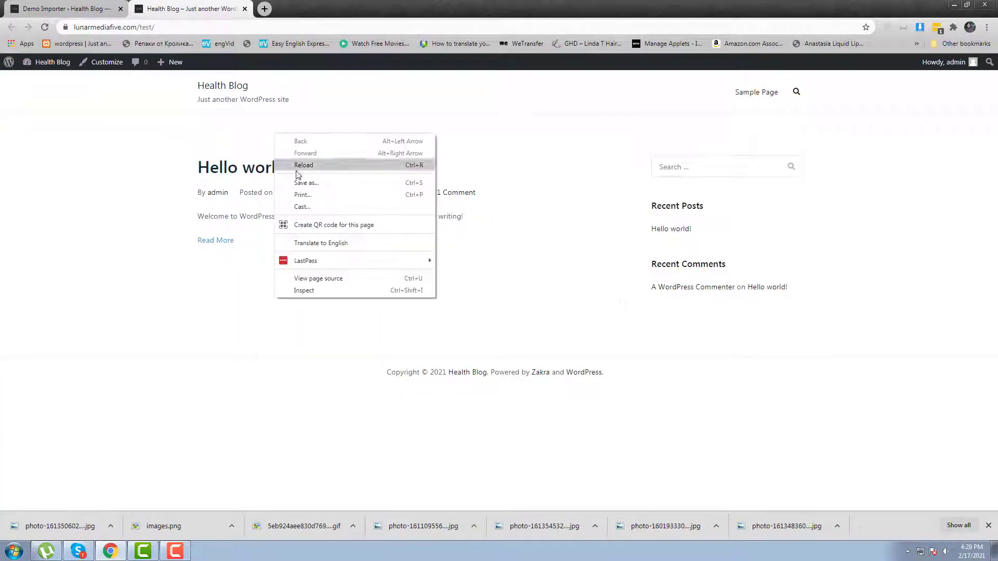
{"action": "left_click", "coordinate": [343, 166]}
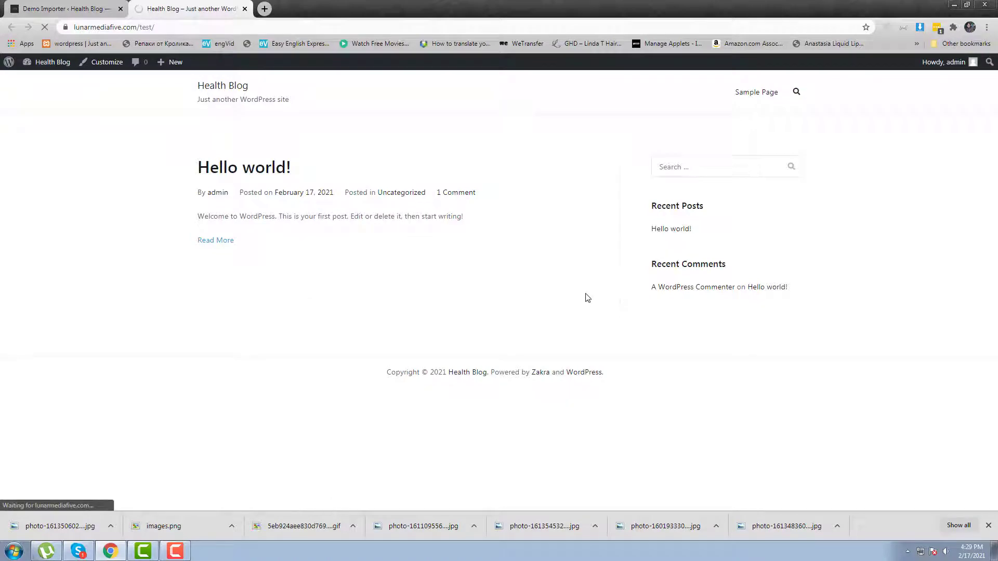
{"action": "scroll", "coordinate": [562, 311], "scroll_direction": "down", "scroll_amount": 10}
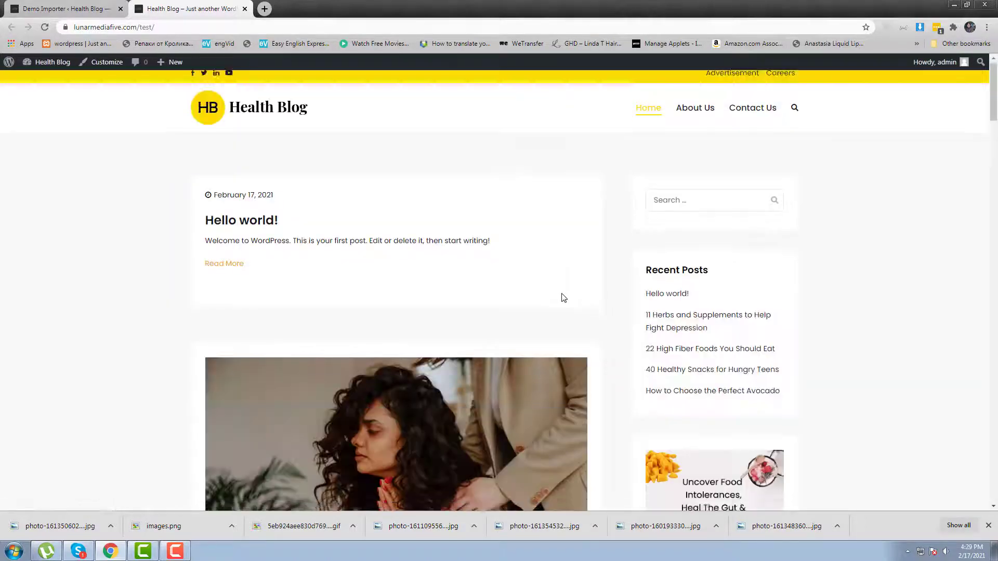
{"action": "scroll", "coordinate": [539, 347], "scroll_direction": "up", "scroll_amount": 4}
{"action": "scroll", "coordinate": [285, 319], "scroll_direction": "down", "scroll_amount": 14}
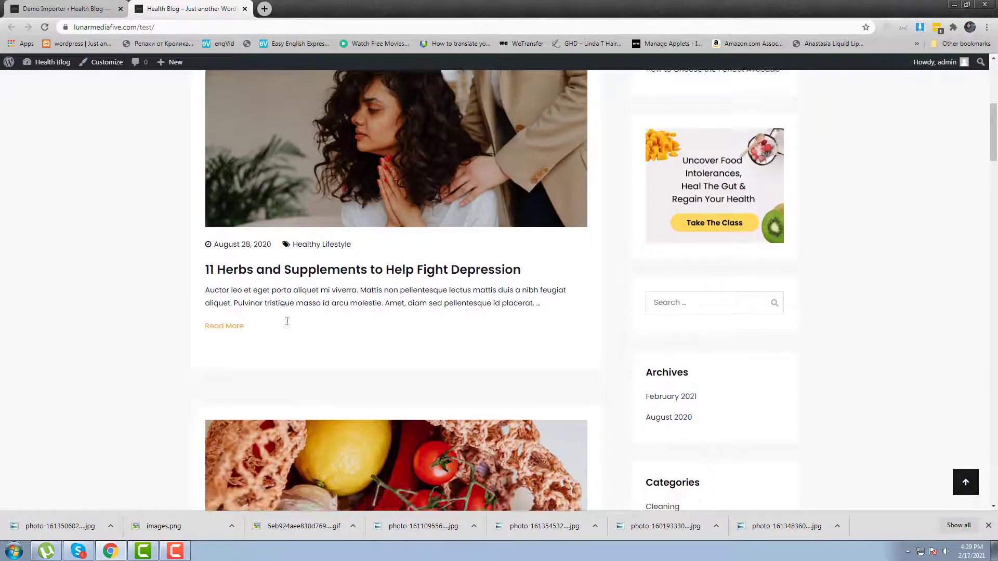
{"action": "scroll", "coordinate": [367, 338], "scroll_direction": "down", "scroll_amount": 10}
{"action": "scroll", "coordinate": [371, 327], "scroll_direction": "up", "scroll_amount": 5}
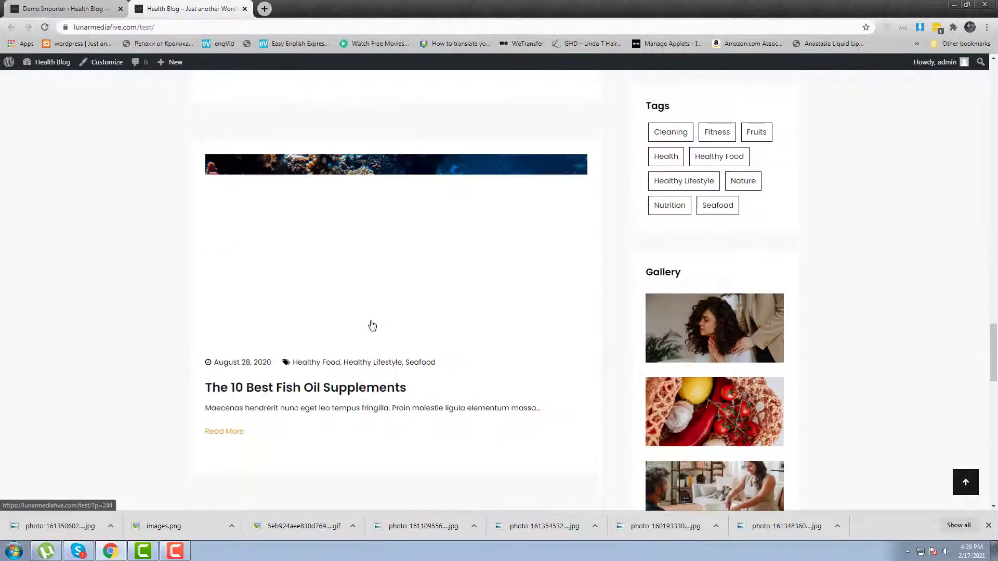
{"action": "scroll", "coordinate": [372, 325], "scroll_direction": "down", "scroll_amount": 1}
{"action": "scroll", "coordinate": [372, 325], "scroll_direction": "down", "scroll_amount": 15}
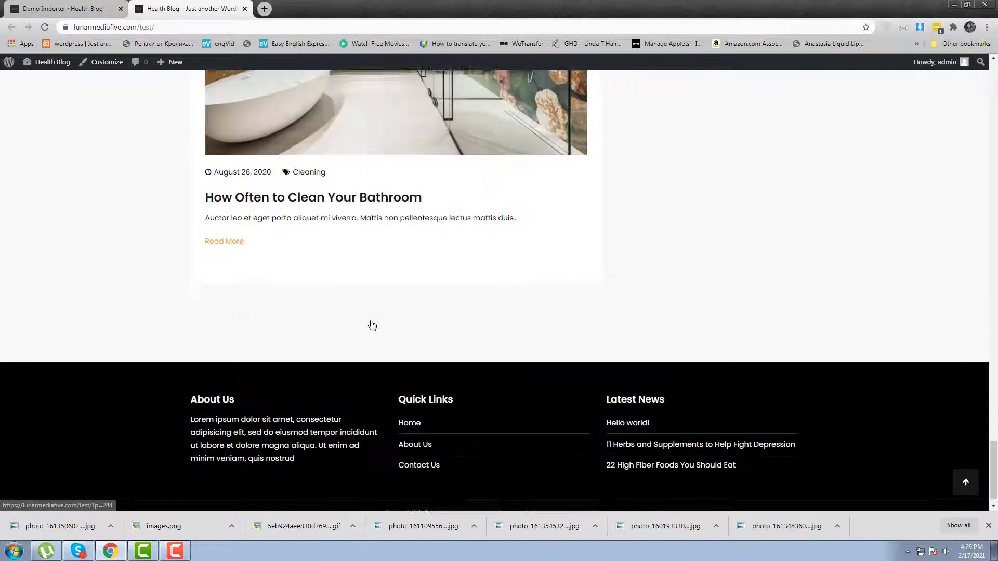
{"action": "scroll", "coordinate": [372, 325], "scroll_direction": "up", "scroll_amount": 8}
- Close the demo preview, limit blog pages to at most 5 posts in the Reading settings, and save the change
{"action": "left_click", "coordinate": [63, 8]}
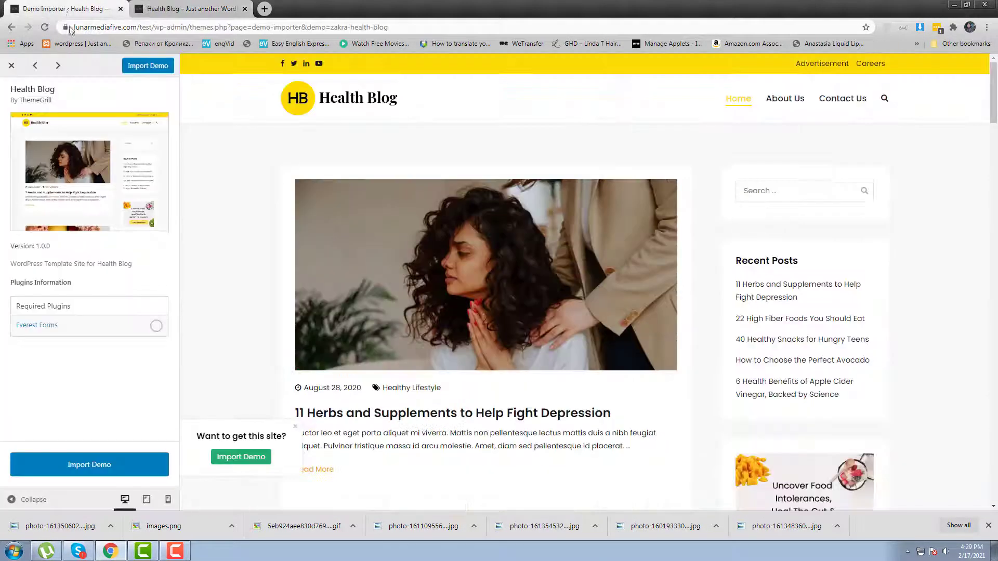
{"action": "left_click", "coordinate": [11, 69]}
{"action": "mouse_move", "coordinate": [31, 409]}
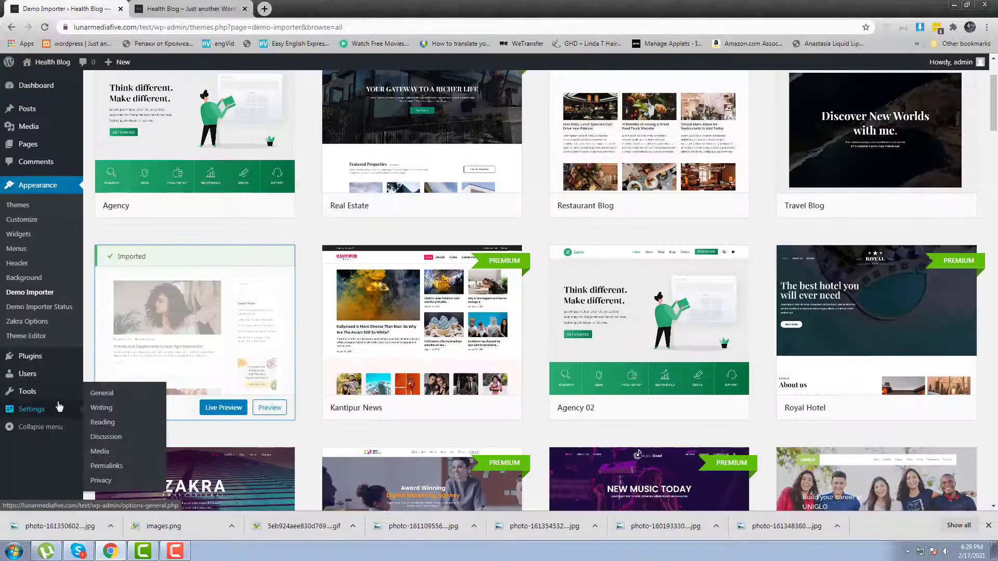
{"action": "left_click", "coordinate": [115, 427]}
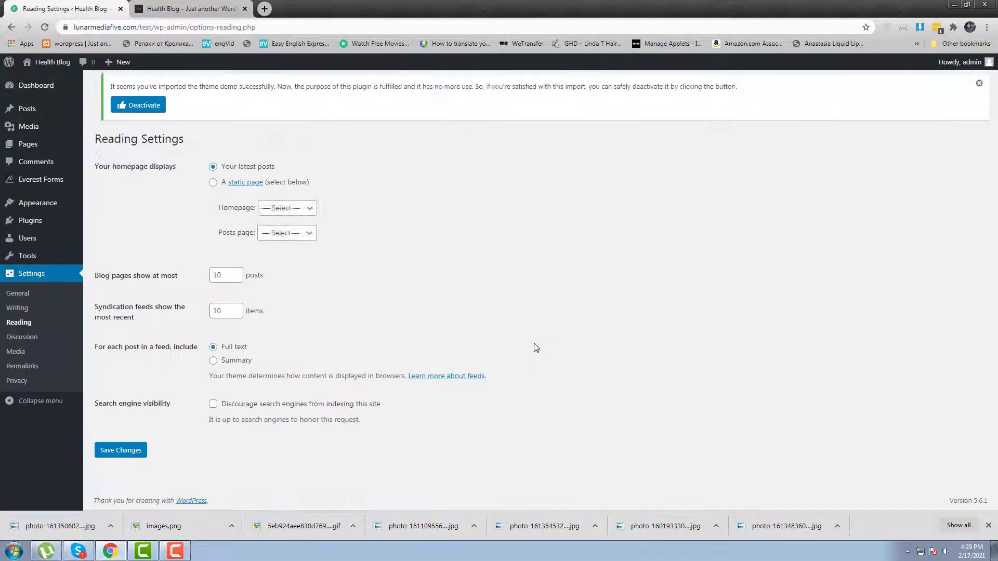
{"action": "left_click_drag", "start_coordinate": [233, 280], "coordinate": [192, 279]}
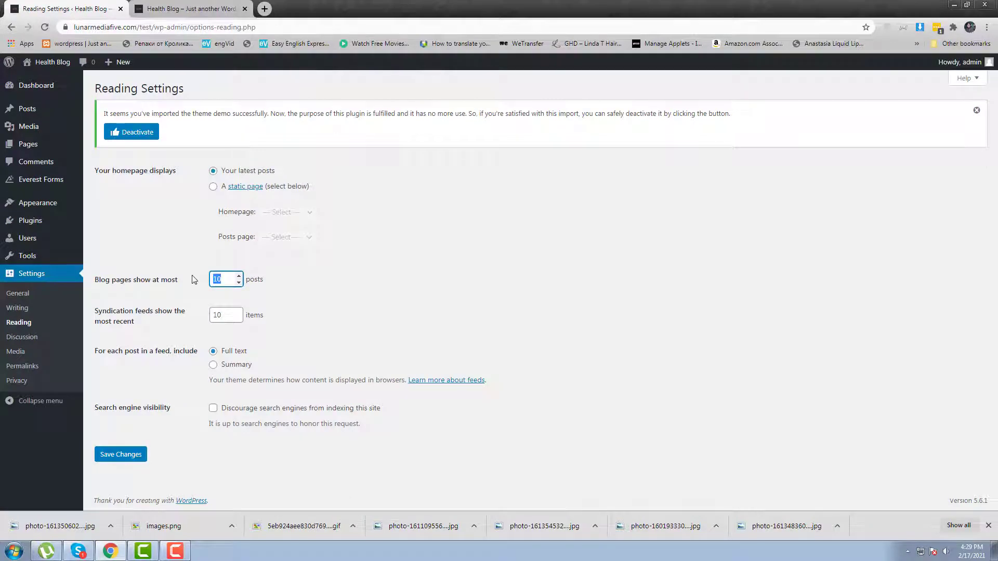
{"action": "left_click", "coordinate": [112, 460]}
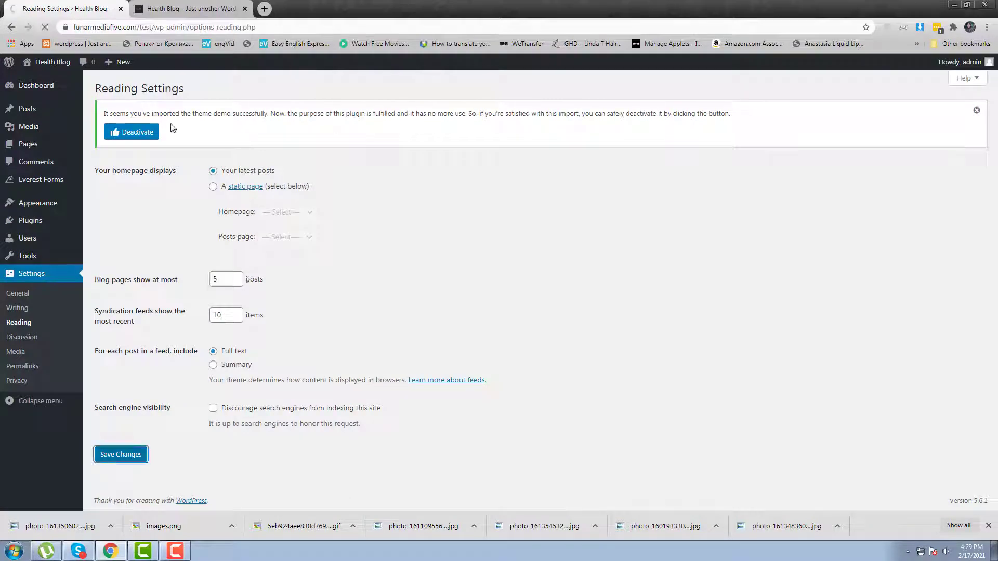
- Reload the site's front page and check its post list
{"action": "left_click", "coordinate": [187, 8]}
{"action": "scroll", "coordinate": [407, 208], "scroll_direction": "down", "scroll_amount": 5}
{"action": "scroll", "coordinate": [407, 208], "scroll_direction": "up", "scroll_amount": 15}
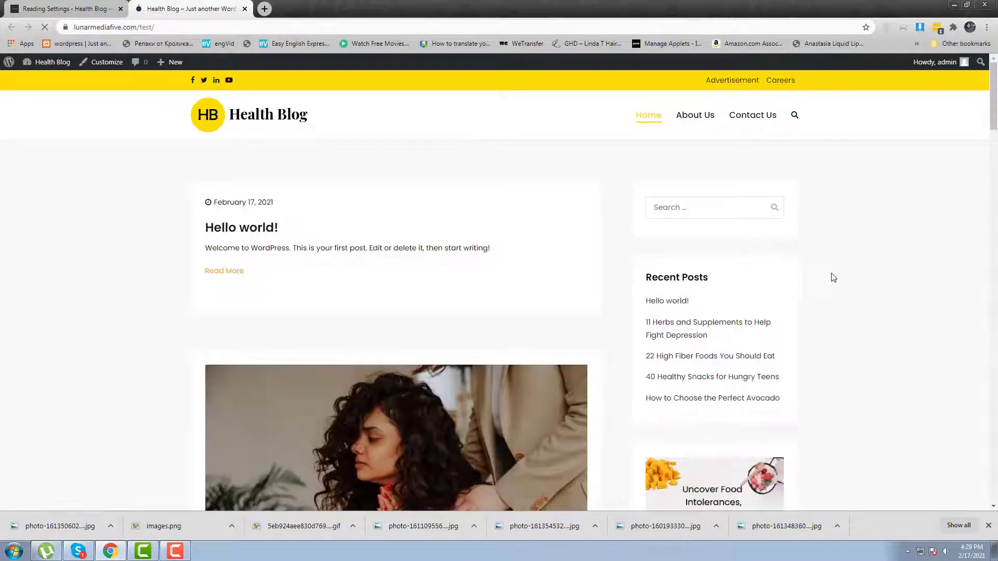
{"action": "scroll", "coordinate": [821, 281], "scroll_direction": "down", "scroll_amount": 5}
{"action": "scroll", "coordinate": [832, 278], "scroll_direction": "up", "scroll_amount": 5}
- Move the "Hello world!" post to the trash from the list of all posts
{"action": "left_click", "coordinate": [65, 8]}
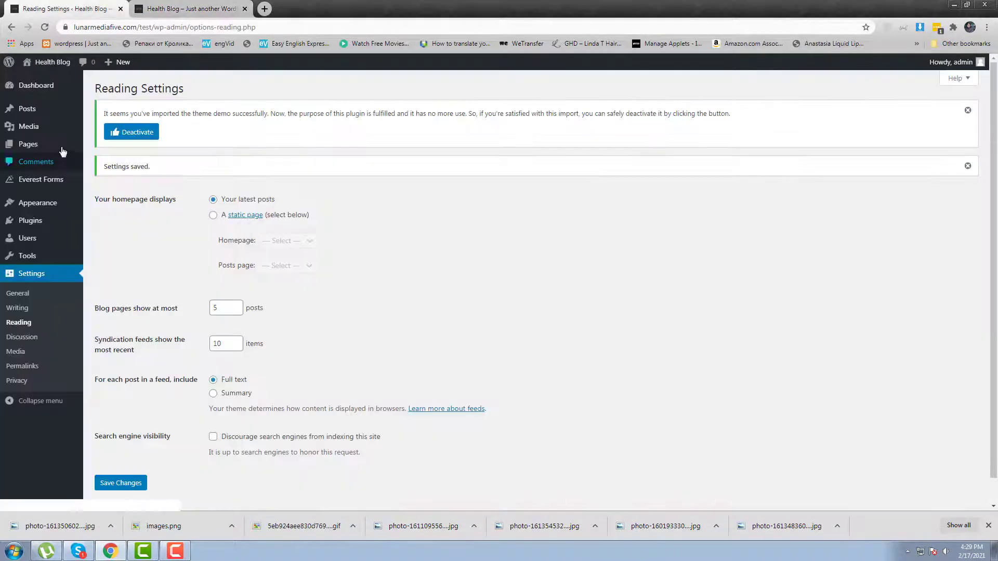
{"action": "mouse_move", "coordinate": [47, 110]}
{"action": "left_click", "coordinate": [117, 112]}
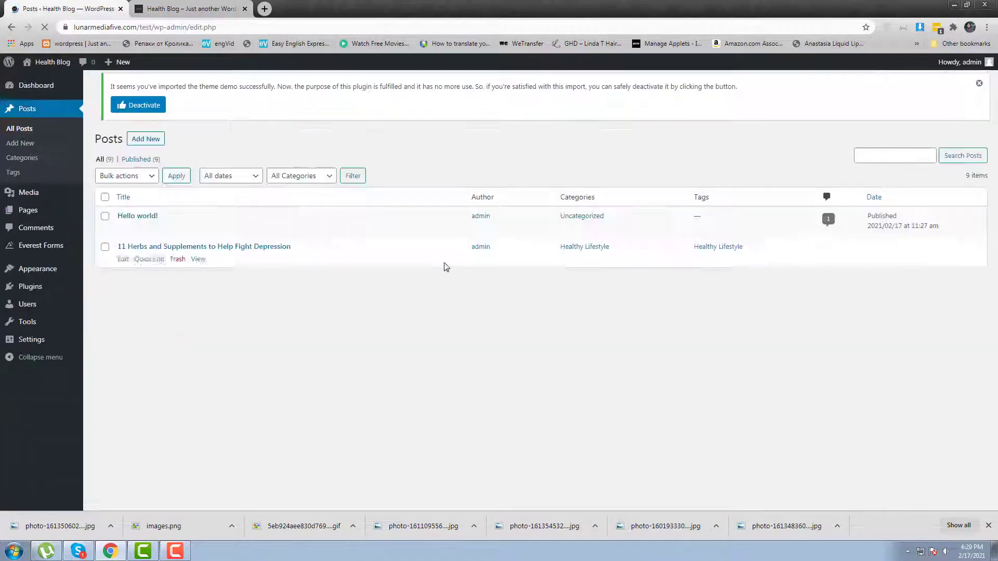
{"action": "left_click", "coordinate": [175, 237]}
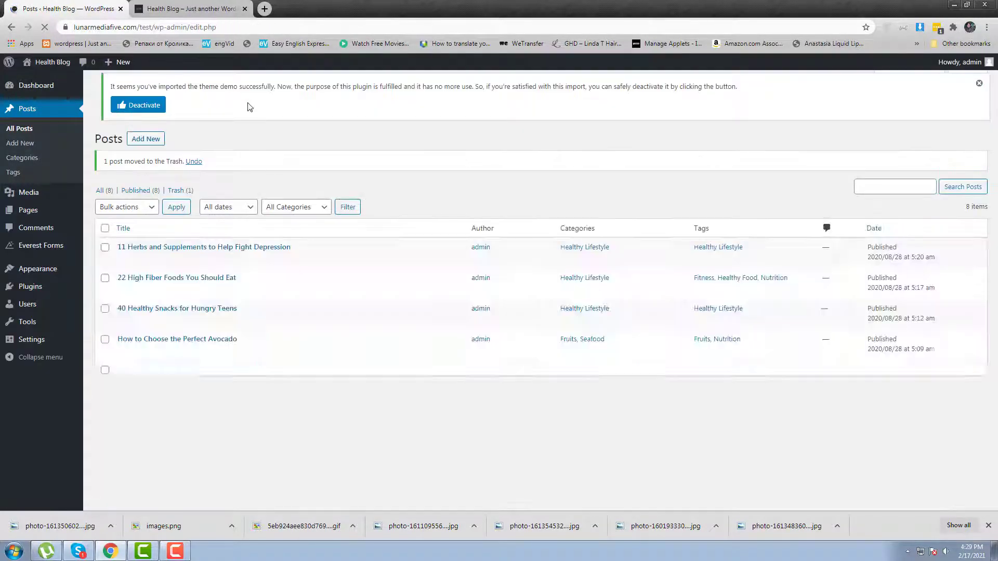
{"action": "key", "text": "ctrl+Tab"}
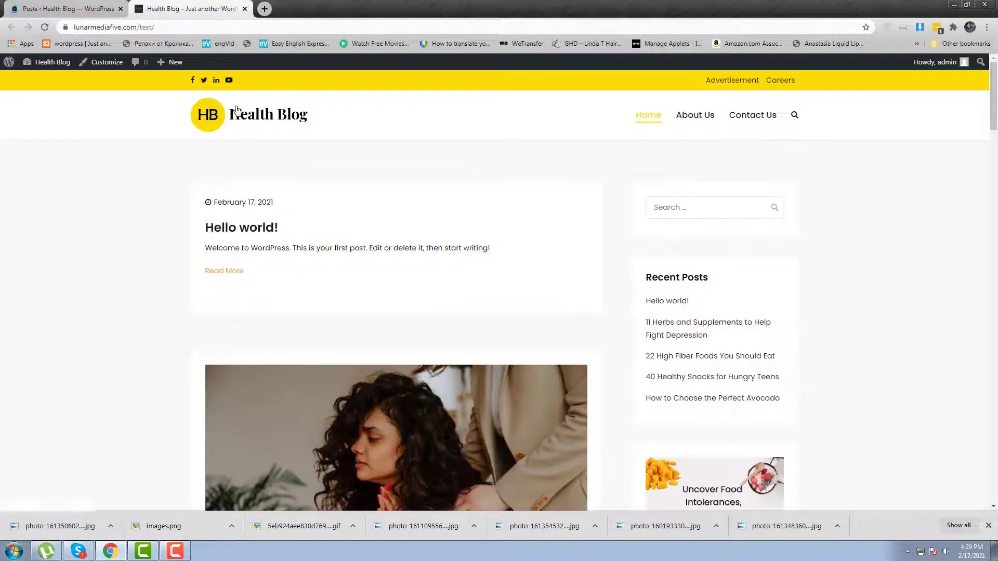
{"action": "key", "text": "ctrl+Tab"}
- Open the theme Customizer in a new browser tab
{"action": "mouse_move", "coordinate": [49, 270]}
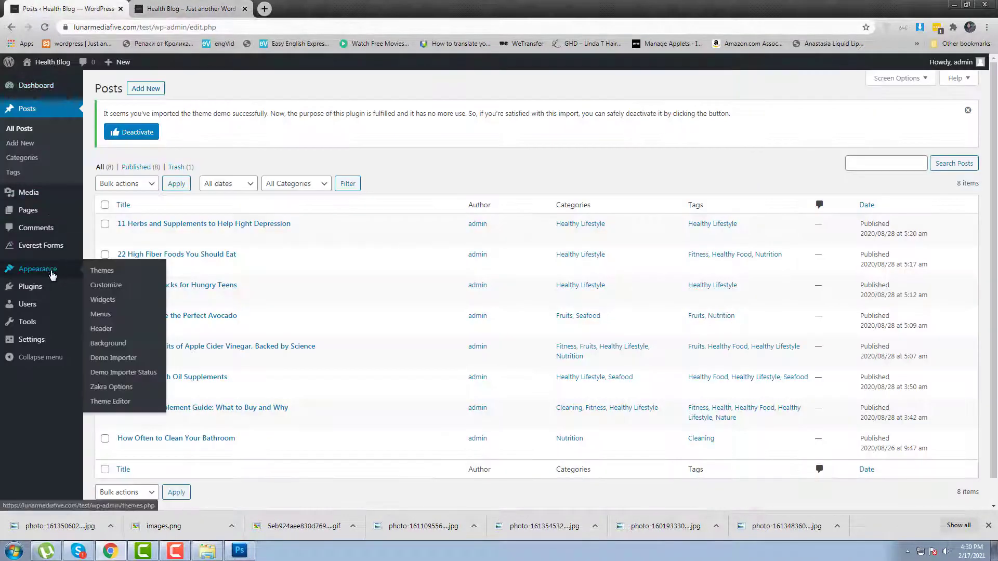
{"action": "right_click", "coordinate": [101, 289]}
{"action": "left_click", "coordinate": [125, 297]}
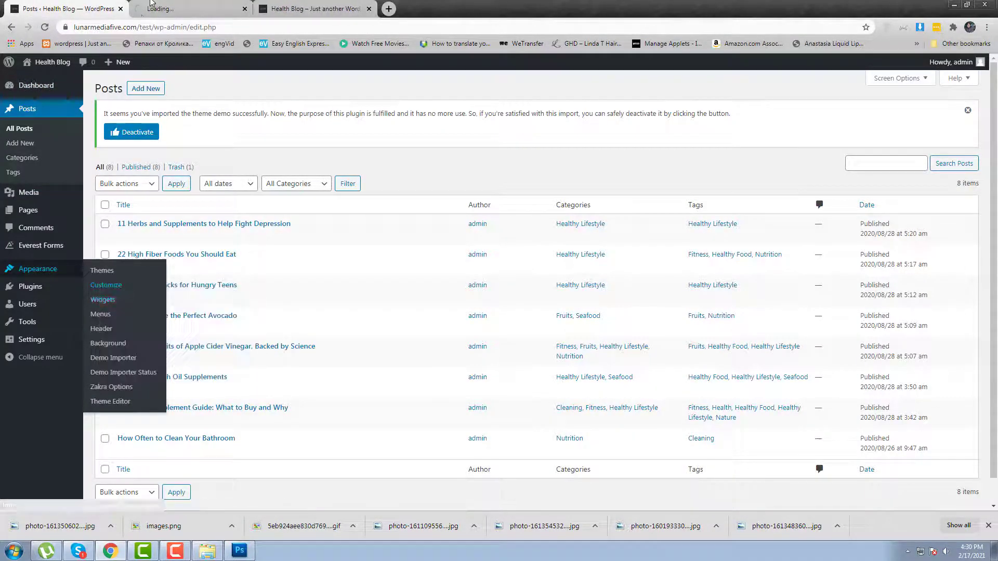
{"action": "key", "text": "ctrl+Tab"}
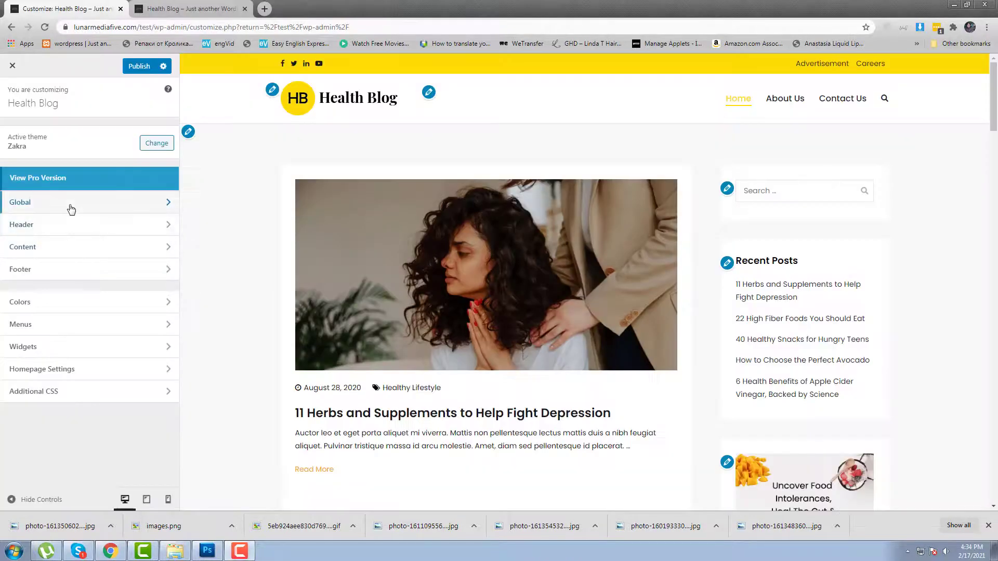
- Set the container width to 1346 px in the Customizer's Global container settings
{"action": "left_click", "coordinate": [70, 207]}
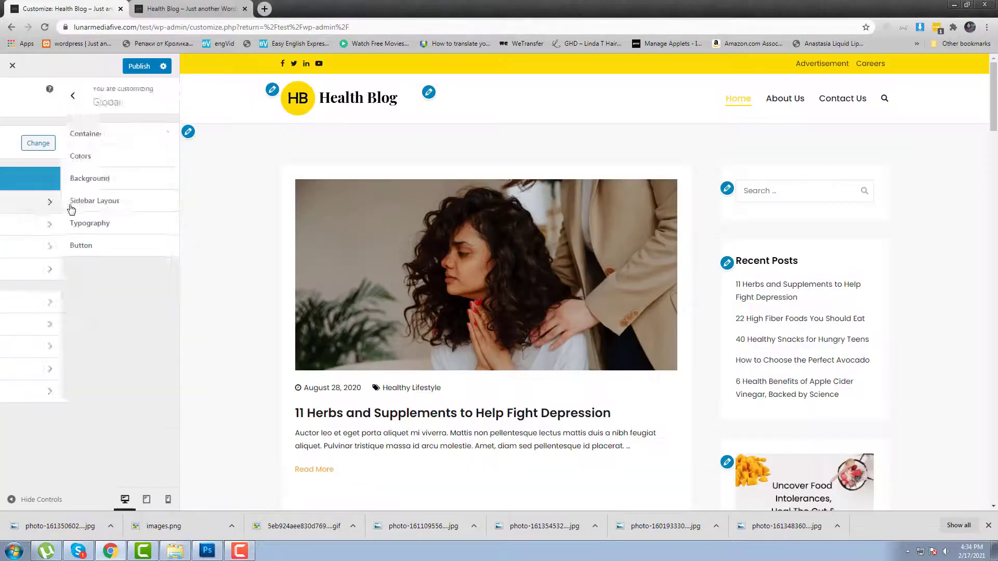
{"action": "left_click", "coordinate": [63, 136]}
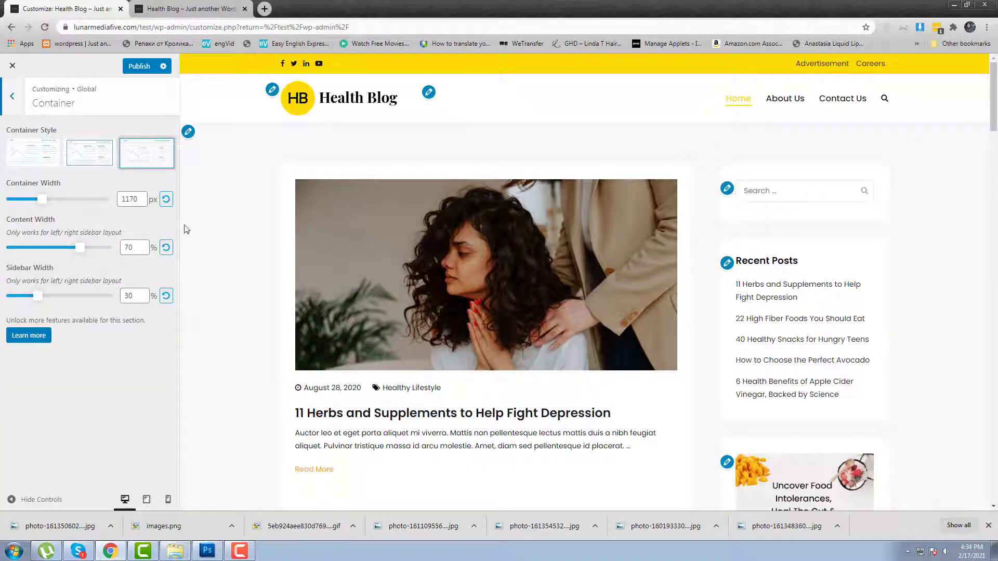
{"action": "left_click_drag", "start_coordinate": [43, 200], "coordinate": [61, 205]}
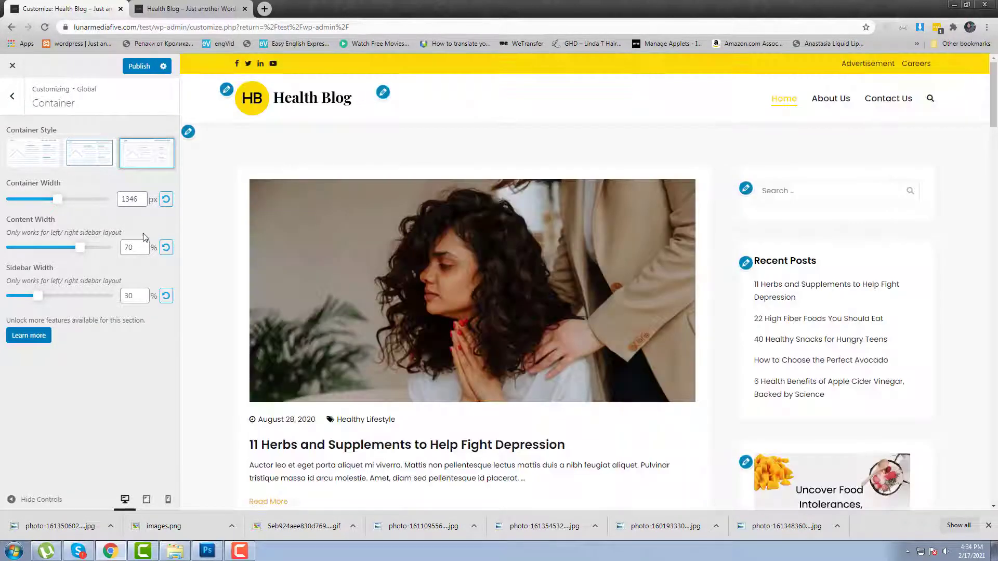
{"action": "left_click", "coordinate": [12, 96]}
{"action": "left_click", "coordinate": [13, 97]}
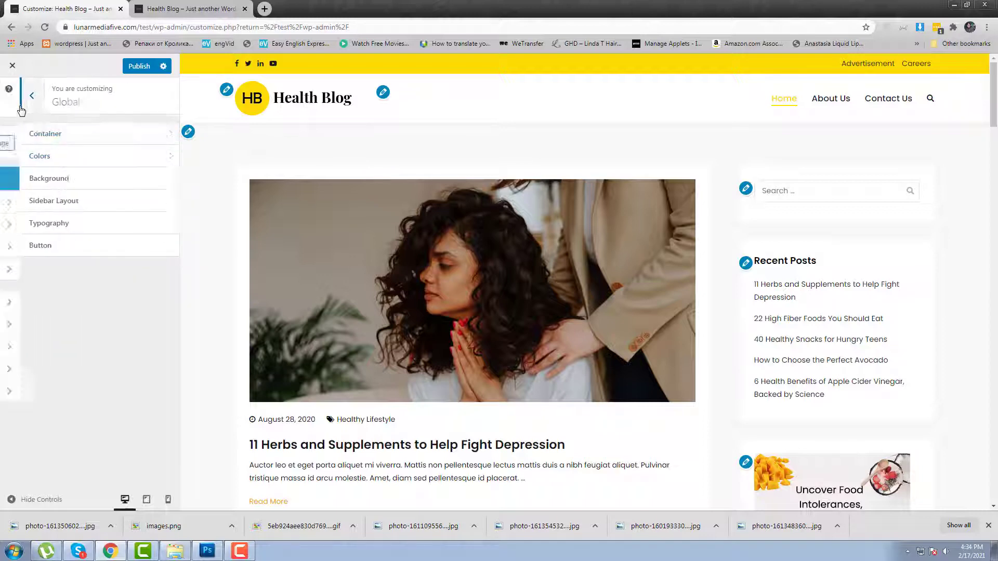
- Upload logo.png from the Blog folder and set it as the header's site logo without cropping
{"action": "left_click", "coordinate": [69, 223]}
{"action": "left_click", "coordinate": [63, 148]}
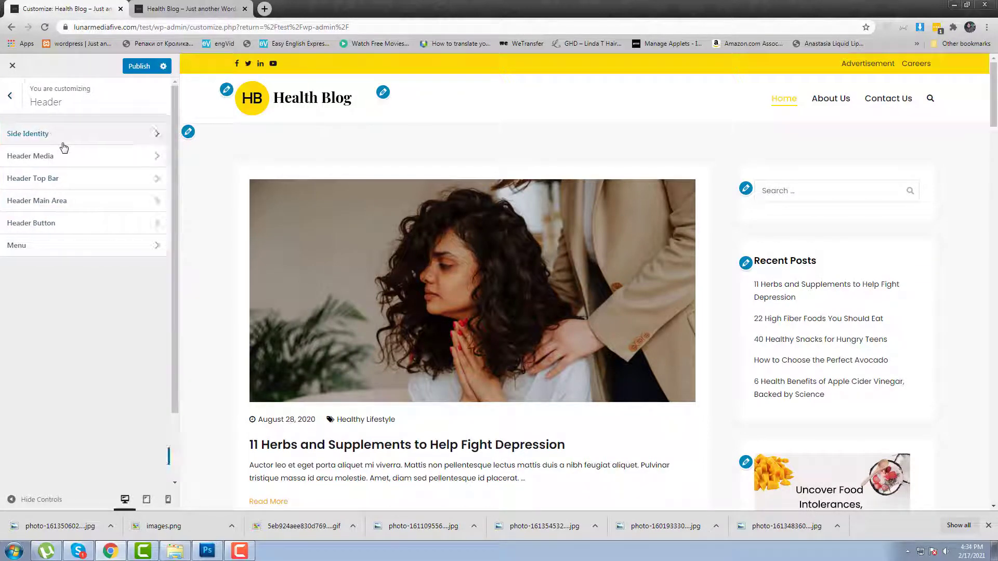
{"action": "left_click", "coordinate": [83, 193]}
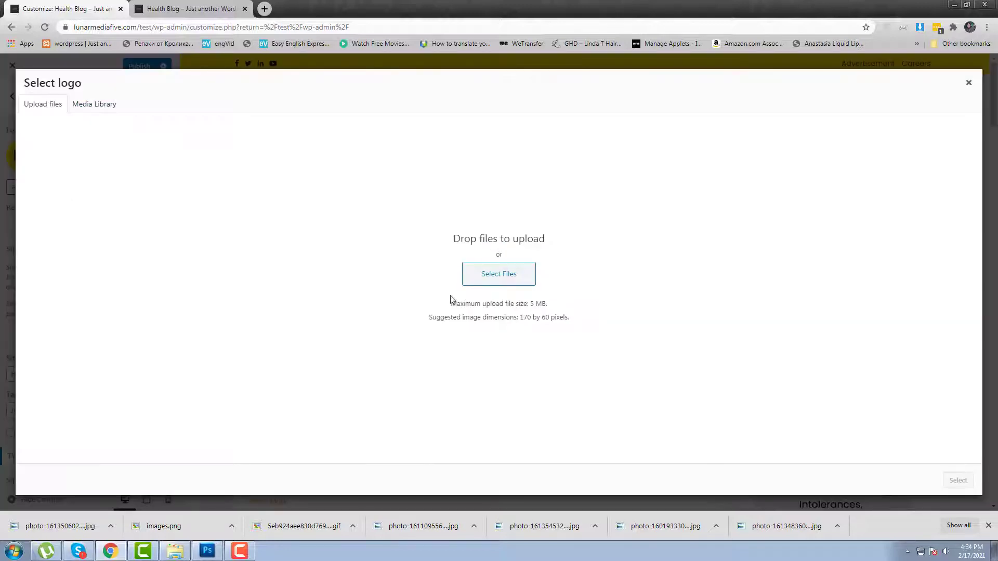
{"action": "left_click", "coordinate": [481, 274]}
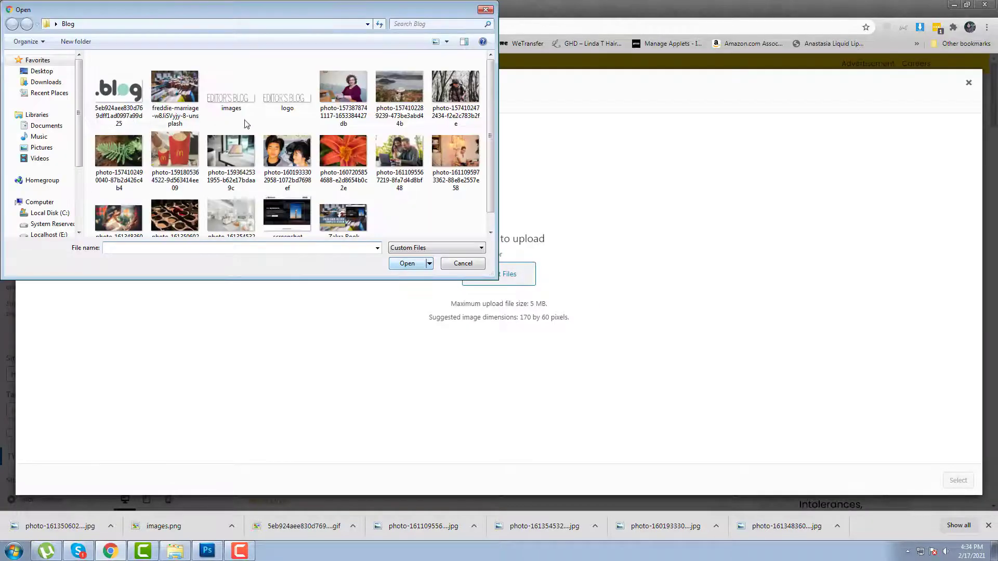
{"action": "left_click", "coordinate": [287, 97]}
{"action": "left_click", "coordinate": [408, 264]}
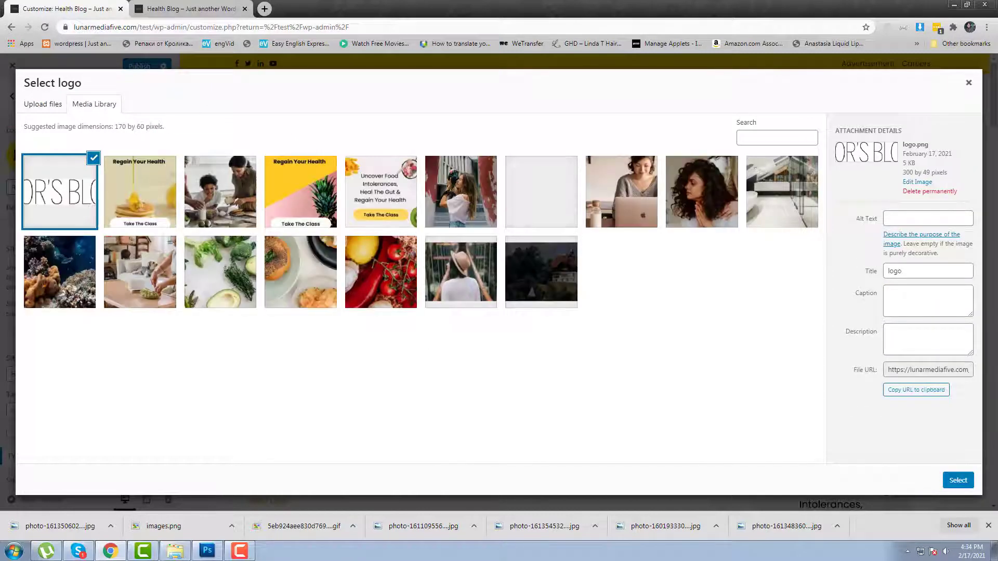
{"action": "left_click", "coordinate": [958, 480]}
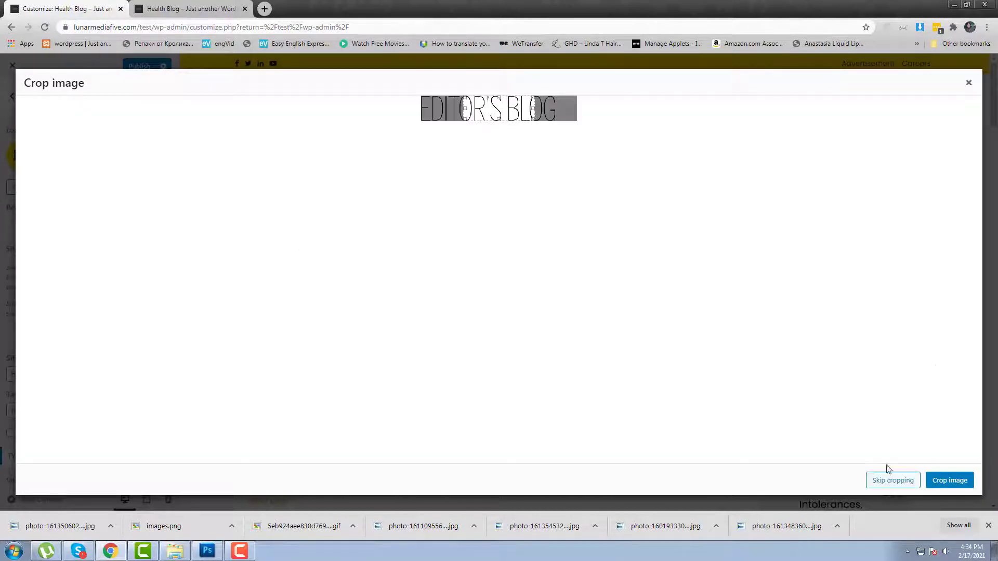
{"action": "left_click", "coordinate": [893, 480]}
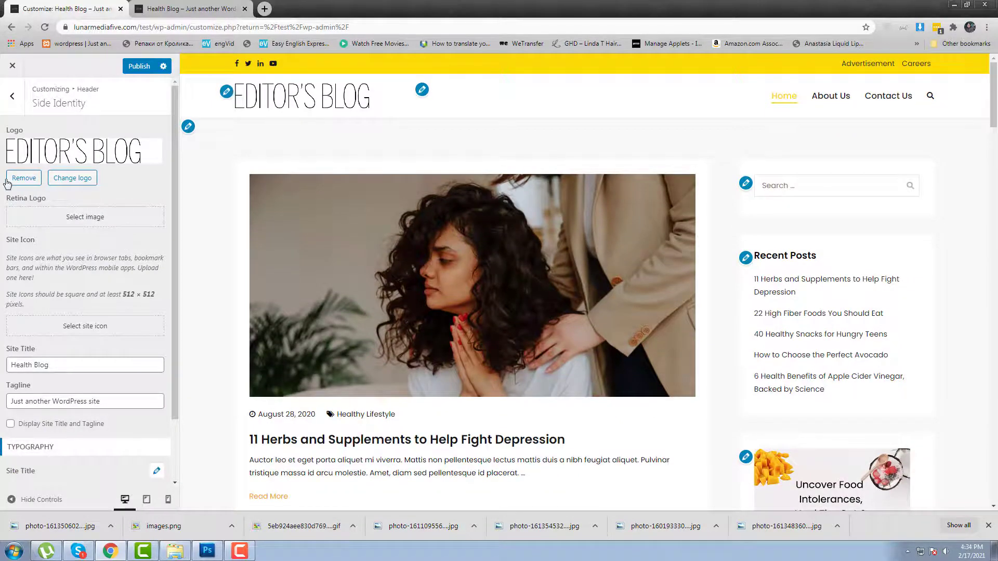
{"action": "scroll", "coordinate": [78, 222], "scroll_direction": "down", "scroll_amount": 2}
{"action": "scroll", "coordinate": [78, 222], "scroll_direction": "up", "scroll_amount": 2}
- Switch from the site identity settings to the Header Top Bar settings and bring up its color options
{"action": "left_click", "coordinate": [12, 96]}
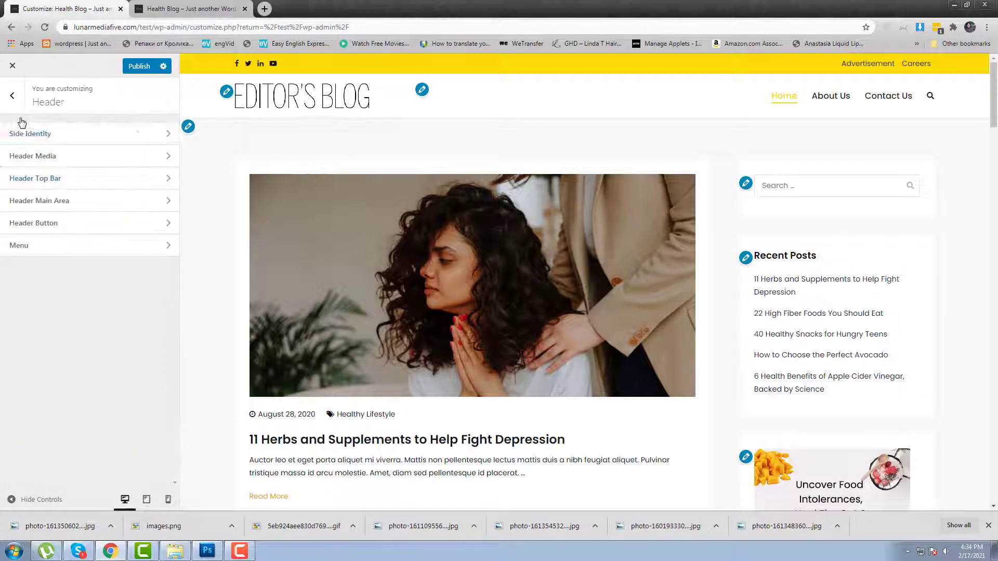
{"action": "left_click", "coordinate": [72, 181]}
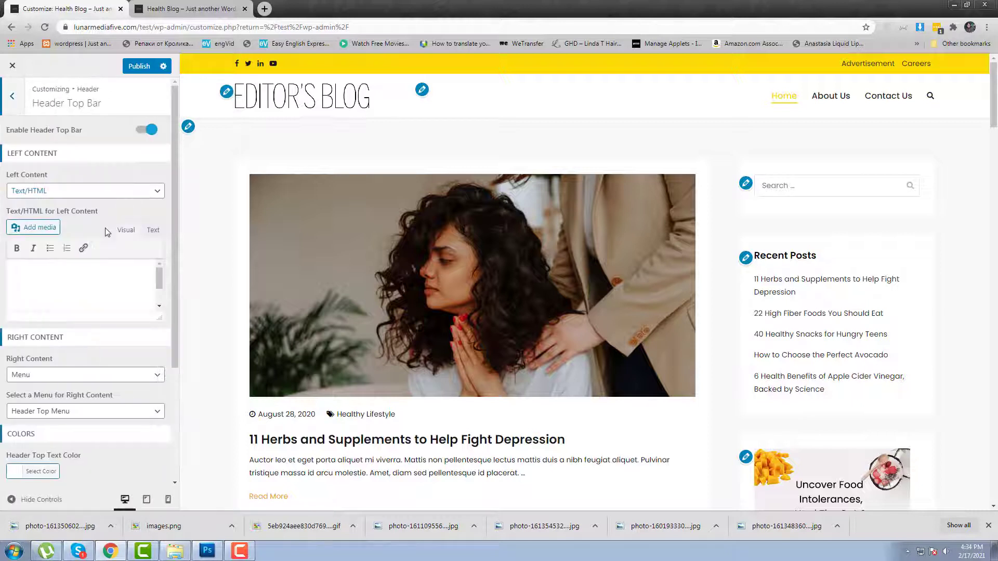
{"action": "scroll", "coordinate": [107, 231], "scroll_direction": "down", "scroll_amount": 2}
{"action": "scroll", "coordinate": [108, 232], "scroll_direction": "down", "scroll_amount": 1}
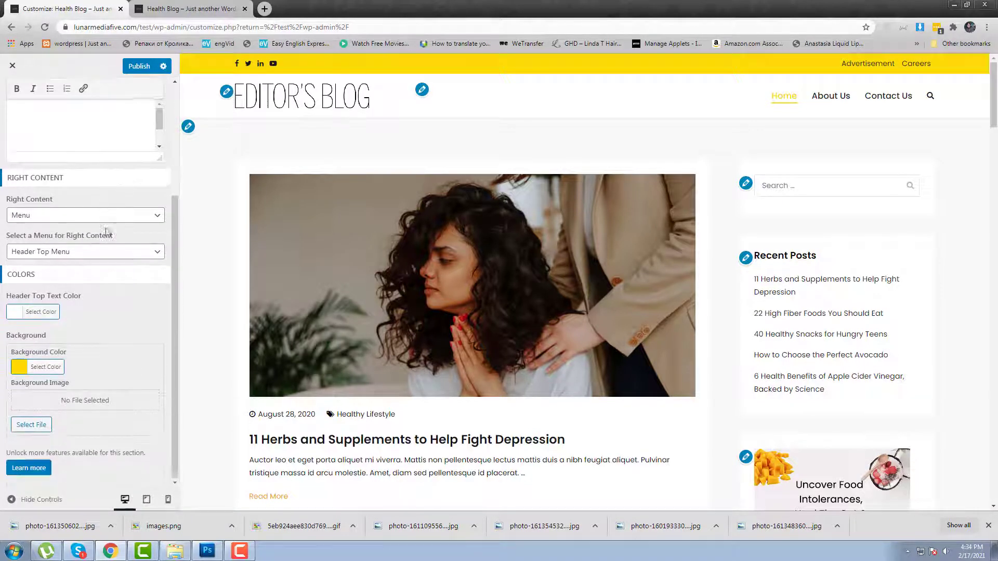
- Try blue #1e73be, cyan #28f0ff and green #81d742 as the header top bar's background color
{"action": "left_click", "coordinate": [21, 364]}
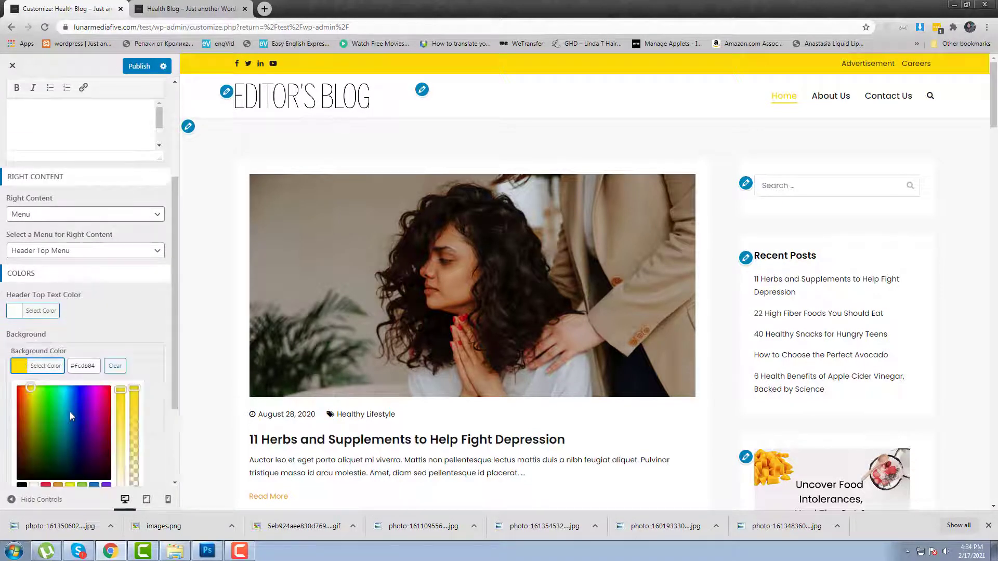
{"action": "scroll", "coordinate": [69, 412], "scroll_direction": "down", "scroll_amount": 2}
{"action": "left_click", "coordinate": [93, 384]}
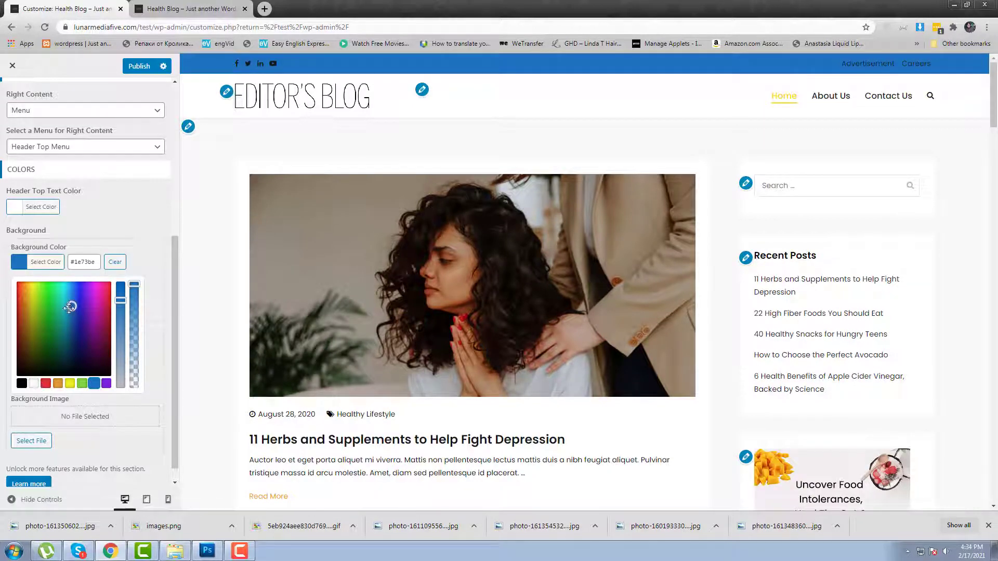
{"action": "left_click_drag", "start_coordinate": [70, 307], "coordinate": [64, 281]}
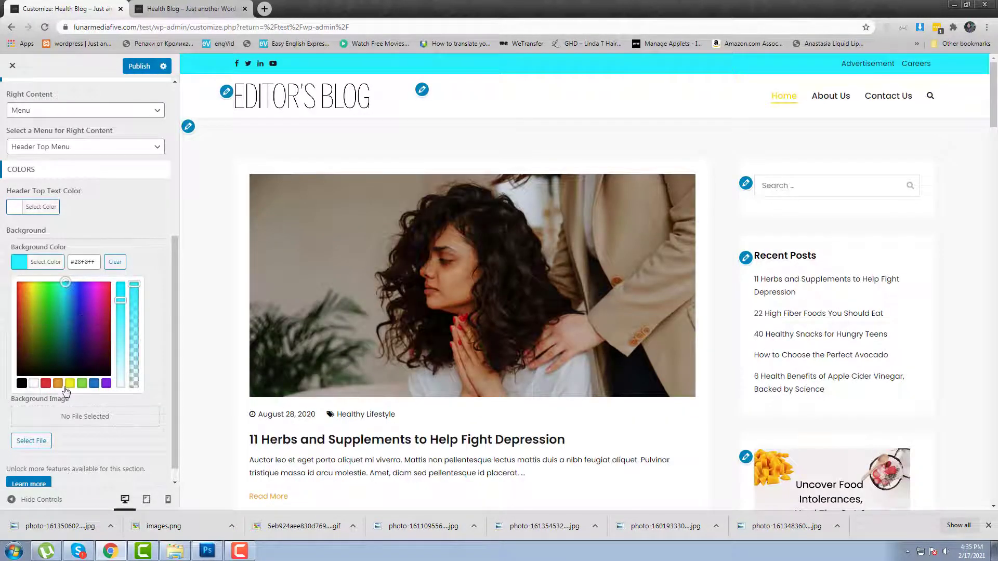
{"action": "left_click", "coordinate": [82, 383]}
{"action": "left_click", "coordinate": [151, 235]}
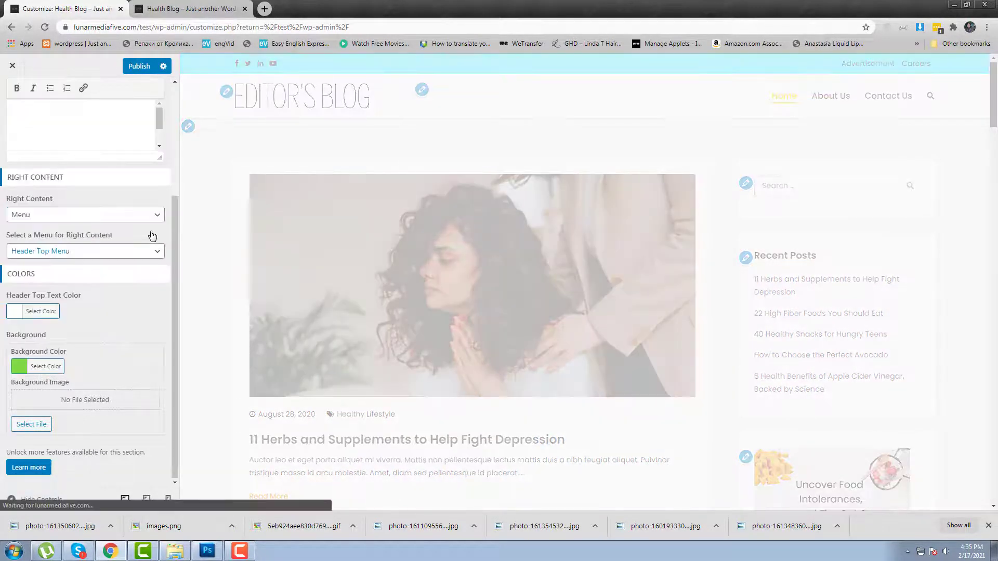
{"action": "scroll", "coordinate": [152, 317], "scroll_direction": "up", "scroll_amount": 3}
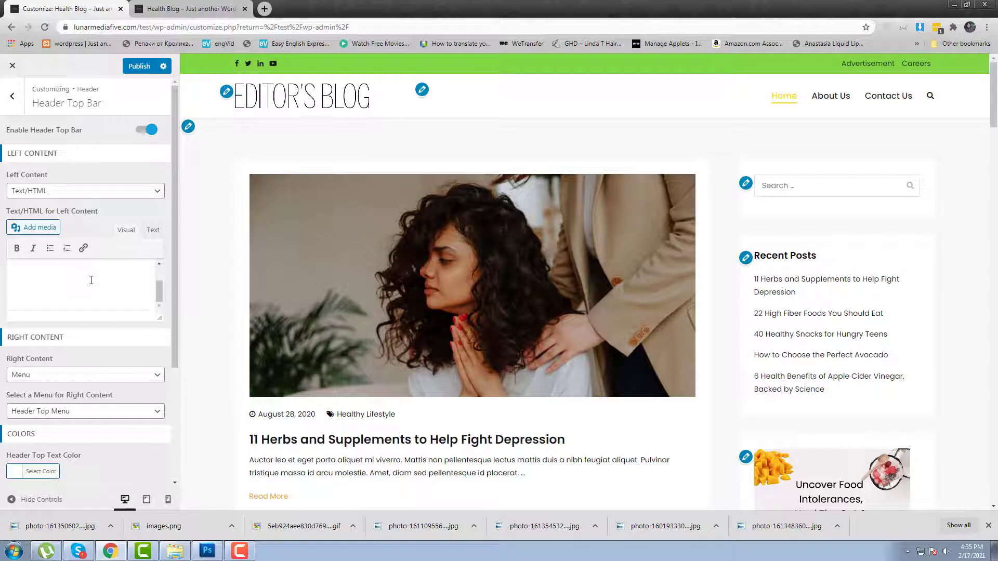
- Set the header top bar's background color to orange #dd9933
{"action": "scroll", "coordinate": [83, 301], "scroll_direction": "down", "scroll_amount": 3}
{"action": "left_click", "coordinate": [21, 374]}
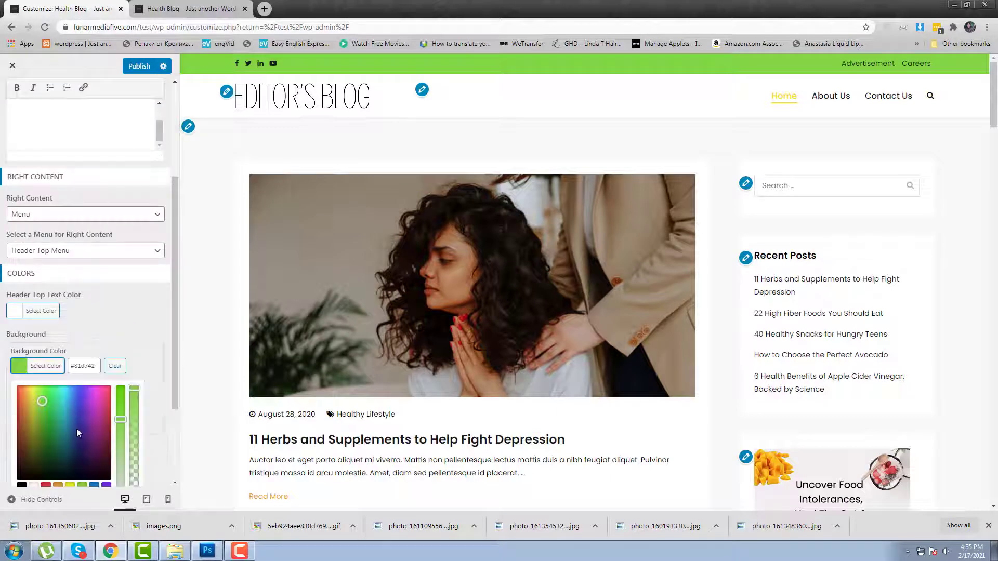
{"action": "scroll", "coordinate": [79, 430], "scroll_direction": "down", "scroll_amount": 2}
{"action": "left_click", "coordinate": [58, 384]}
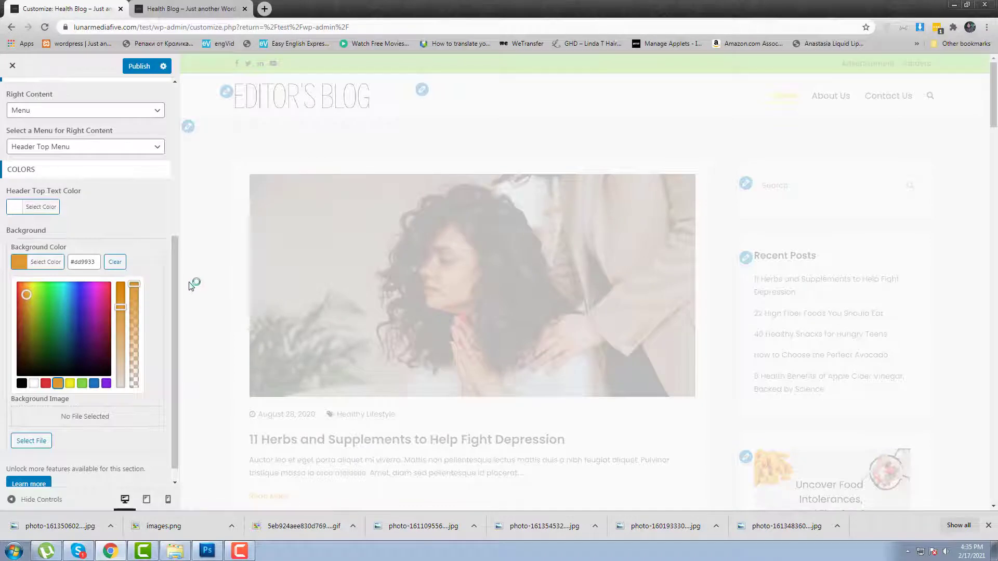
{"action": "scroll", "coordinate": [83, 260], "scroll_direction": "up", "scroll_amount": 5}
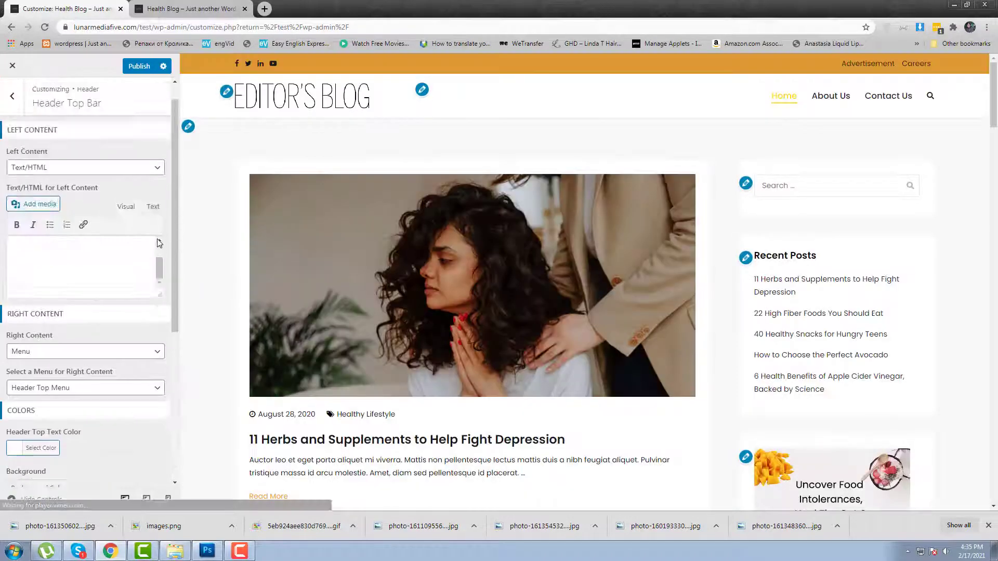
- Set the Header Main Area's bottom border size to 1 px and restore the logo-left style after trying the centered one
{"action": "left_click", "coordinate": [8, 110]}
{"action": "left_click", "coordinate": [81, 213]}
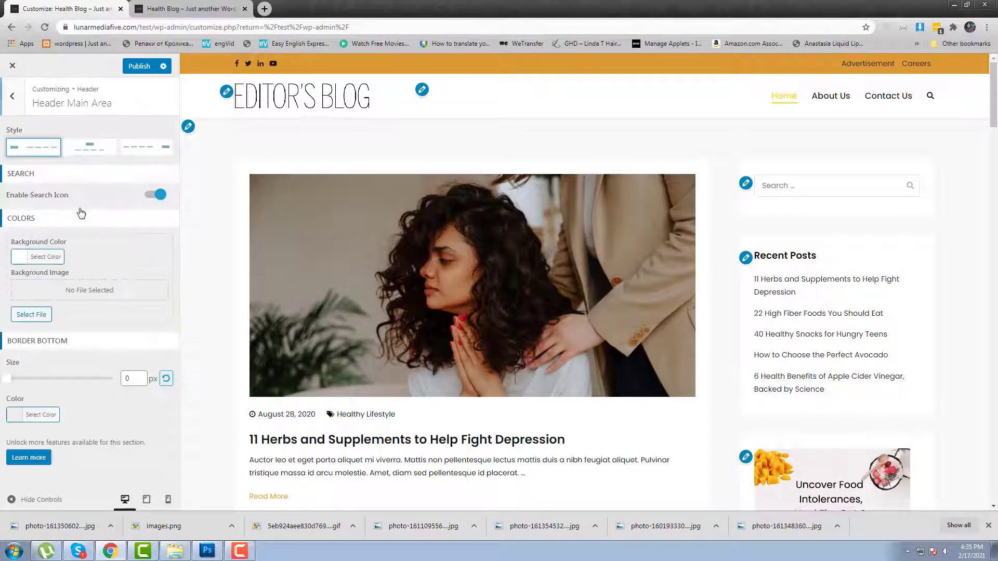
{"action": "left_click", "coordinate": [91, 148]}
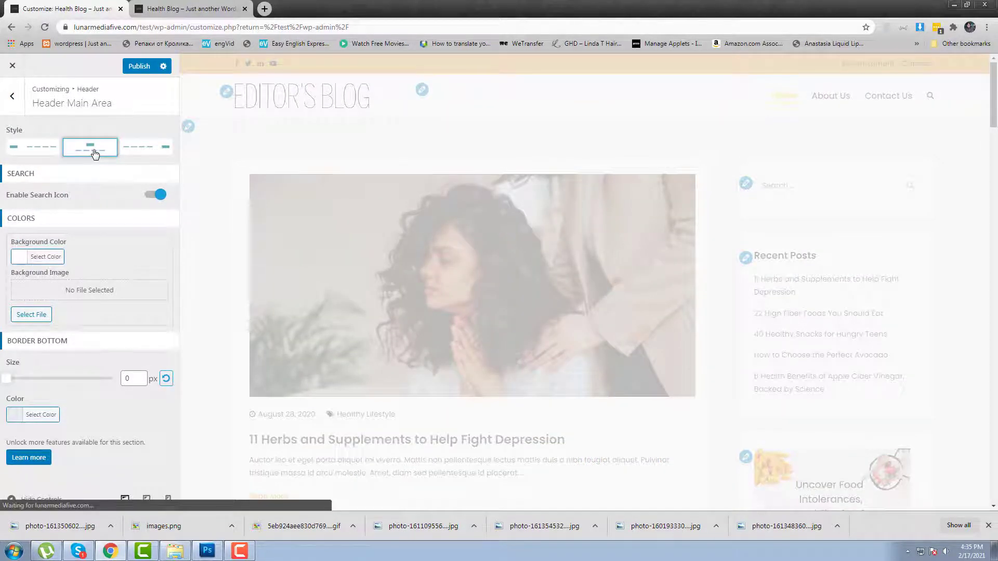
{"action": "left_click", "coordinate": [12, 381]}
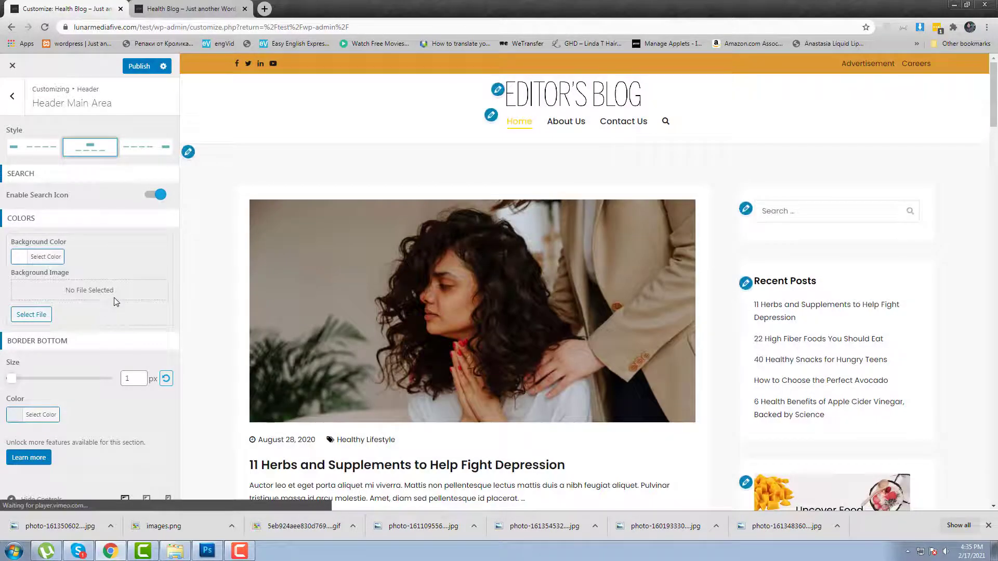
{"action": "left_click", "coordinate": [36, 151]}
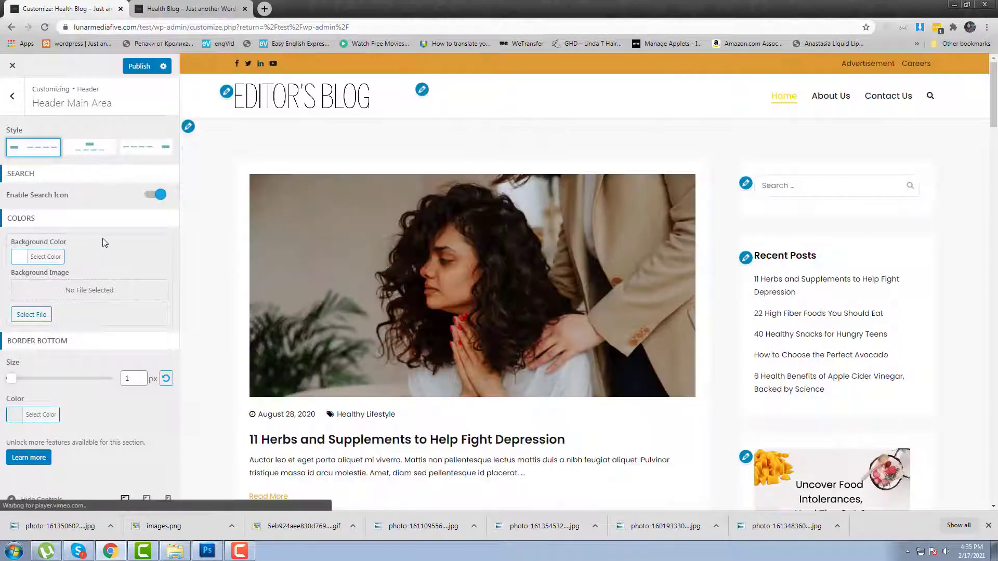
- Add a header button with the text "Subcribe" and the link "#", and publish the changes
{"action": "left_click", "coordinate": [16, 110]}
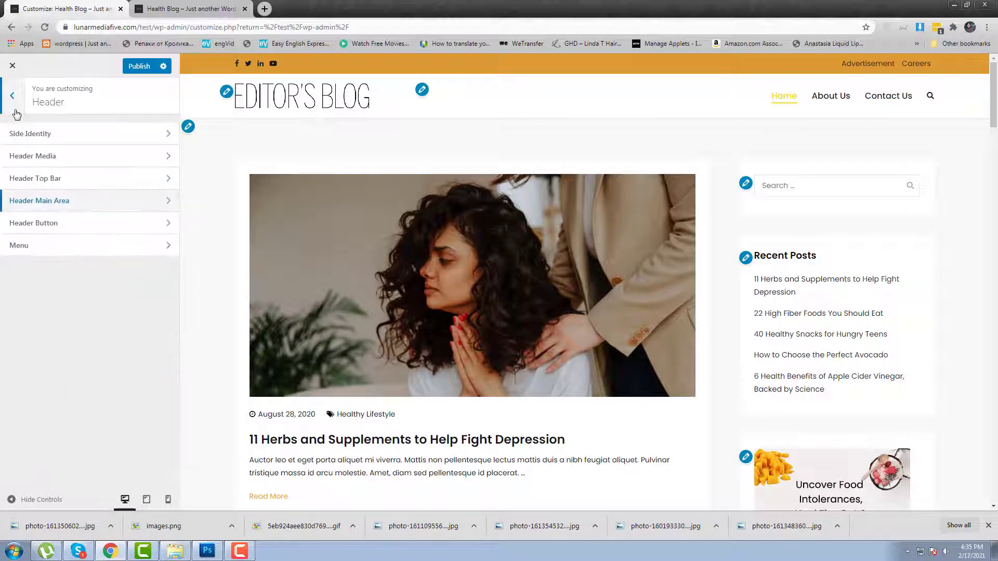
{"action": "left_click", "coordinate": [94, 223]}
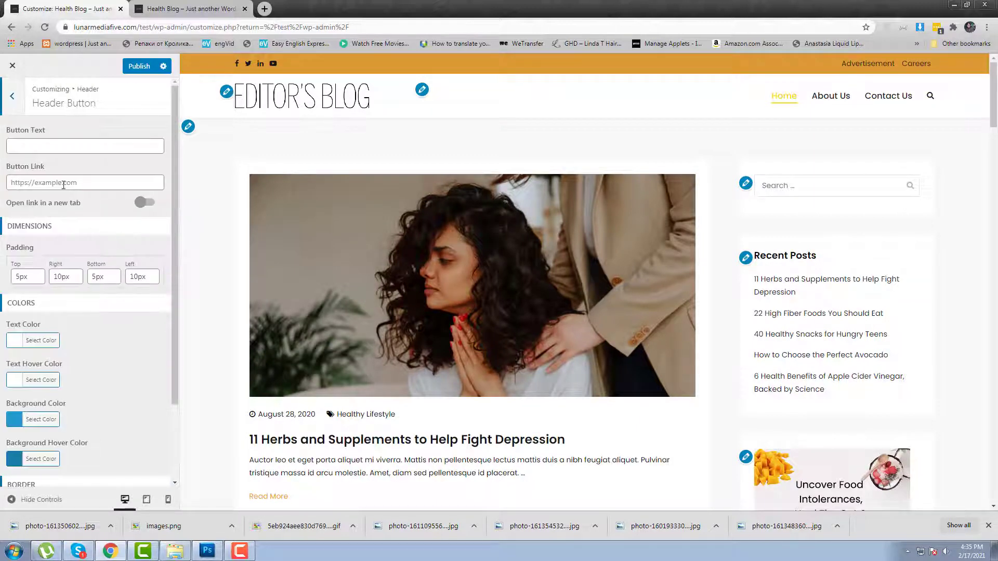
{"action": "left_click", "coordinate": [40, 145]}
{"action": "type", "text": "Sub"}
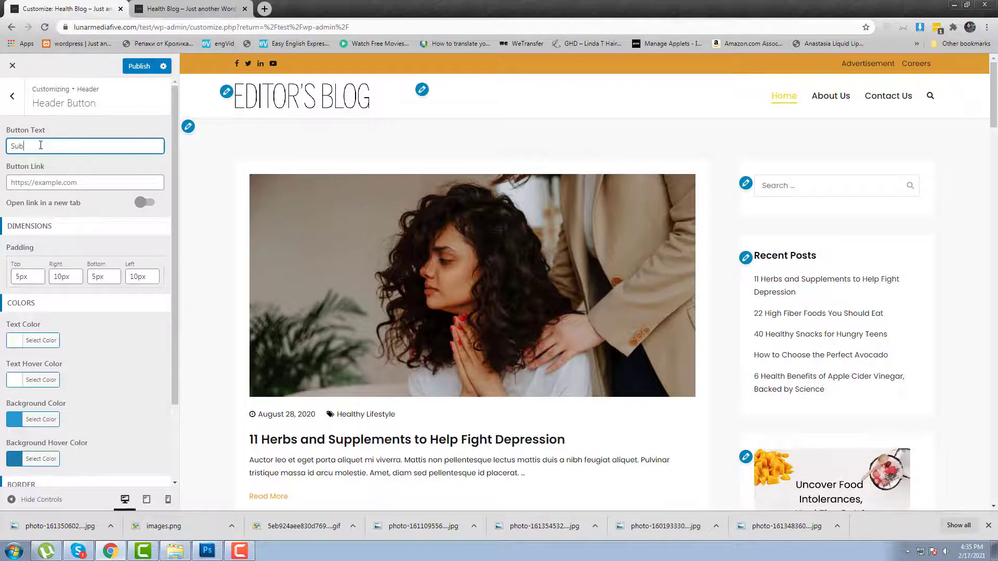
{"action": "type", "text": "cribe"}
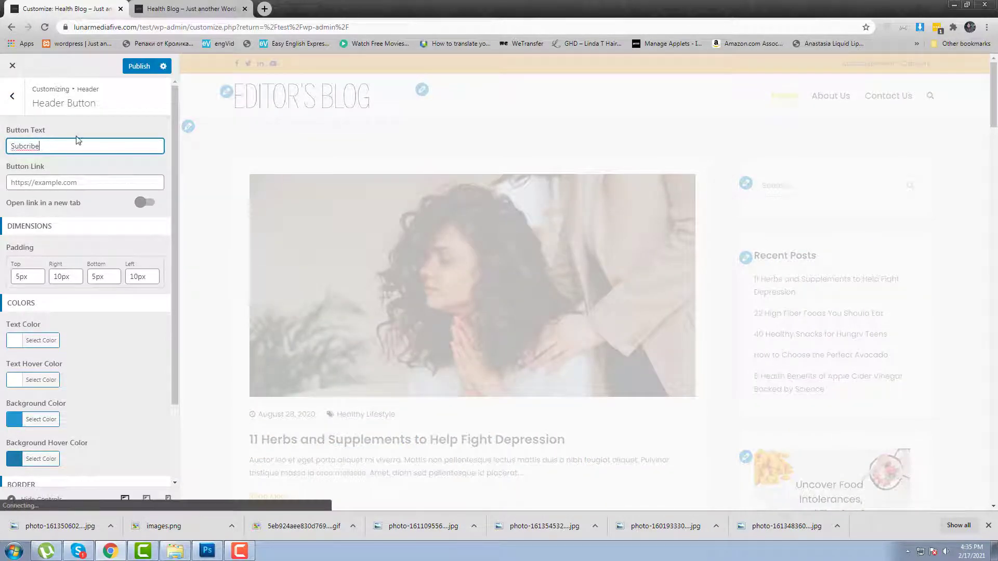
{"action": "left_click", "coordinate": [80, 182]}
{"action": "type", "text": "#"}
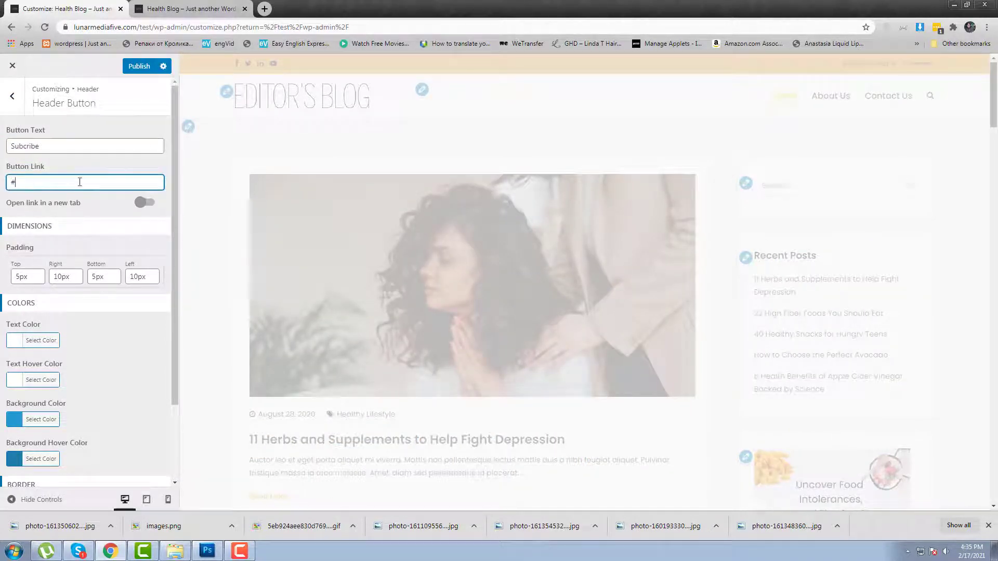
{"action": "left_click", "coordinate": [134, 71]}
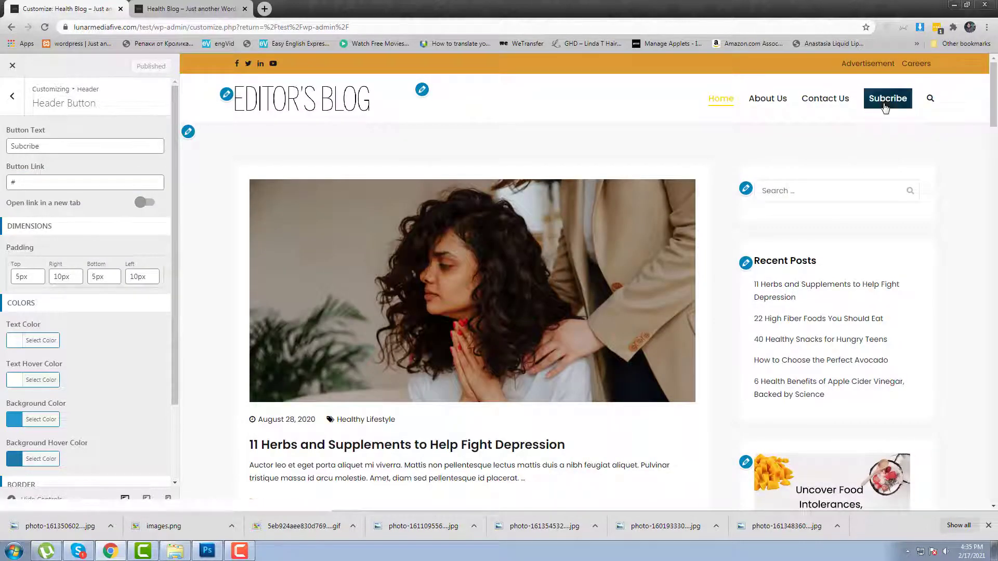
- Set the header button's background color to the orange preset swatch
{"action": "scroll", "coordinate": [20, 336], "scroll_direction": "down", "scroll_amount": 3}
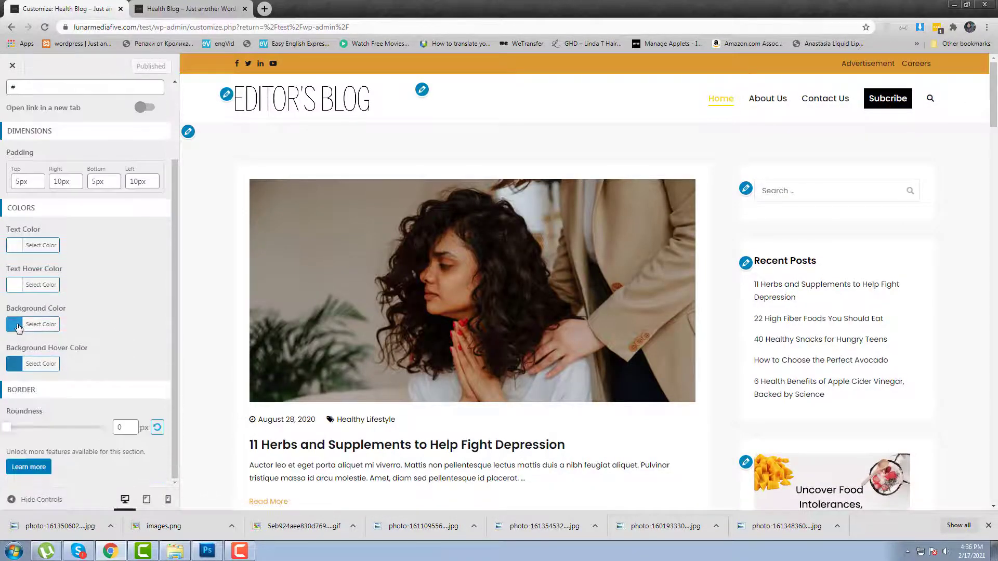
{"action": "left_click", "coordinate": [16, 324]}
{"action": "left_click", "coordinate": [58, 448]}
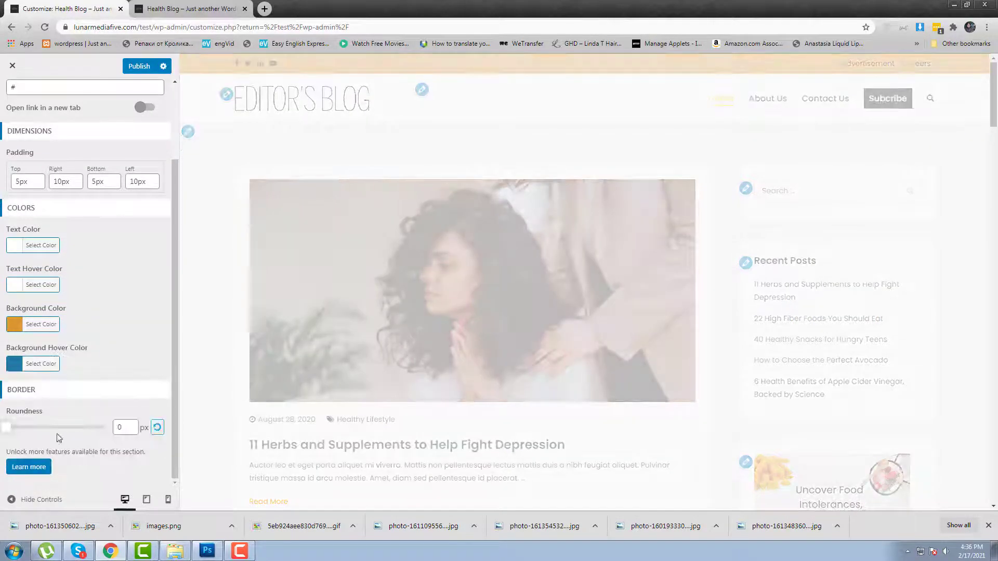
- Set the header button's background hover color to a lighter tint of orange #dd9933 and publish the changes
{"action": "left_click", "coordinate": [16, 365]}
{"action": "left_click", "coordinate": [77, 477]}
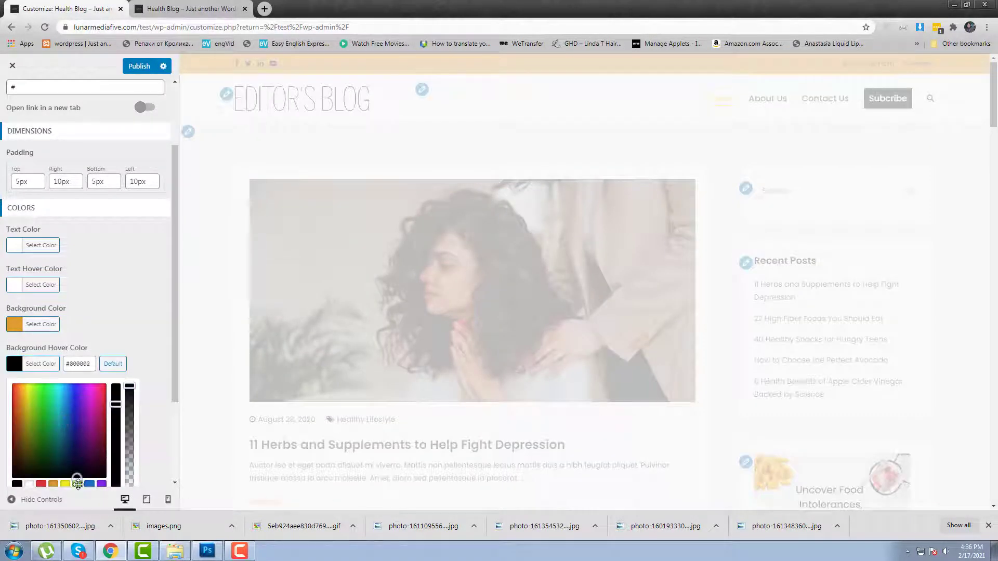
{"action": "left_click", "coordinate": [52, 485]}
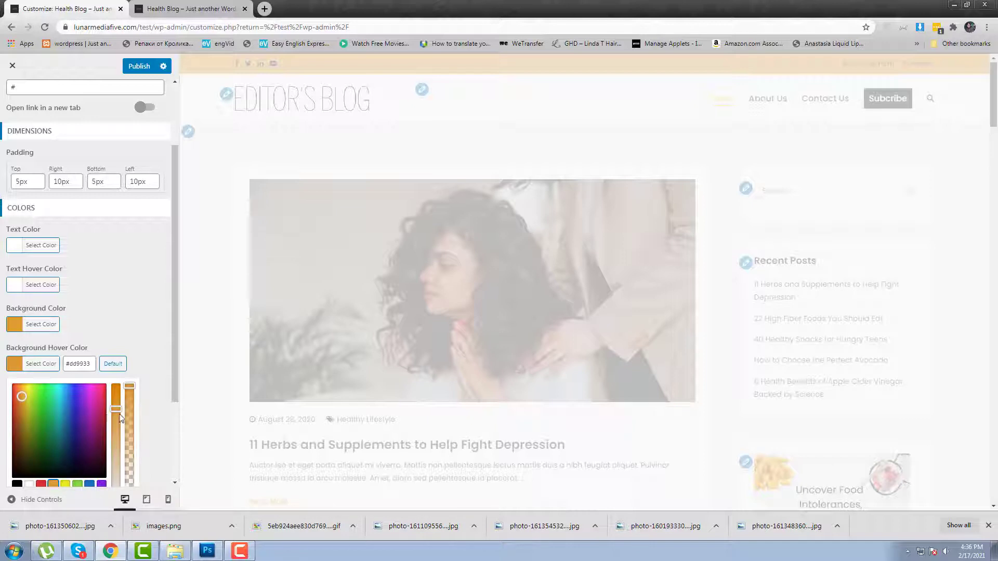
{"action": "left_click_drag", "start_coordinate": [115, 431], "coordinate": [116, 451]}
{"action": "left_click", "coordinate": [139, 256]}
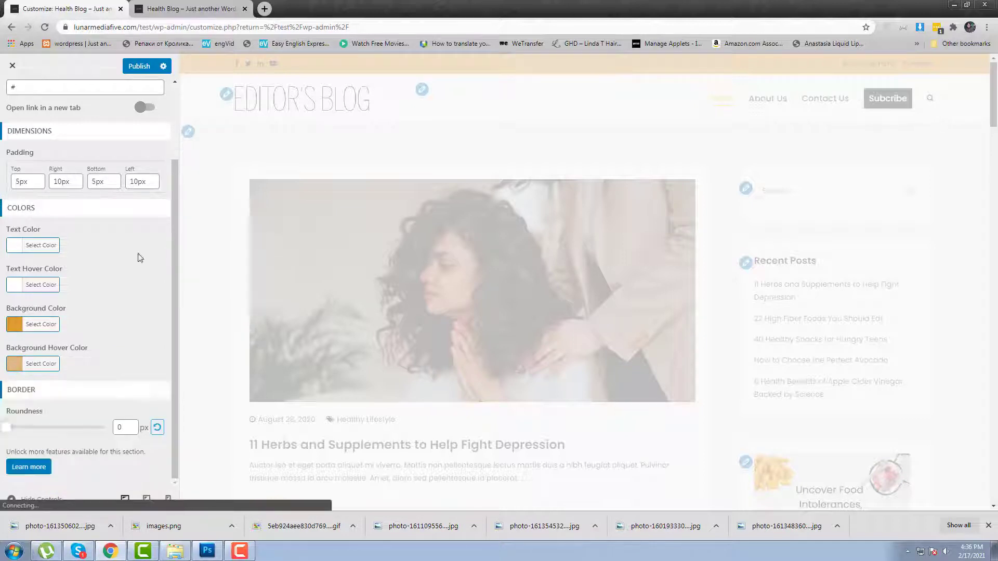
{"action": "left_click", "coordinate": [139, 66]}
- Reload the live blog page in the other browser tab and examine its header and post list
{"action": "left_click", "coordinate": [187, 9]}
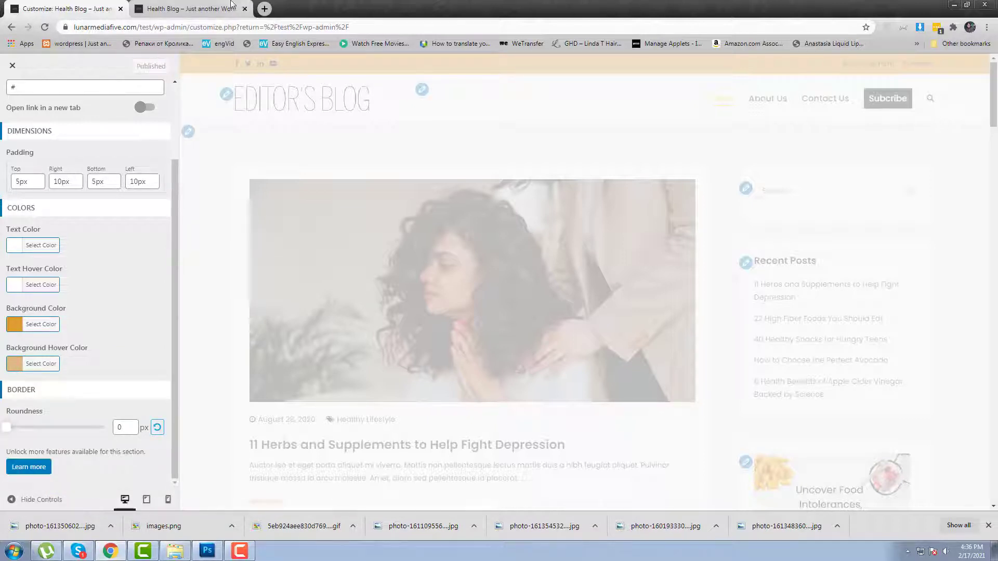
{"action": "right_click", "coordinate": [396, 131]}
{"action": "left_click", "coordinate": [434, 162]}
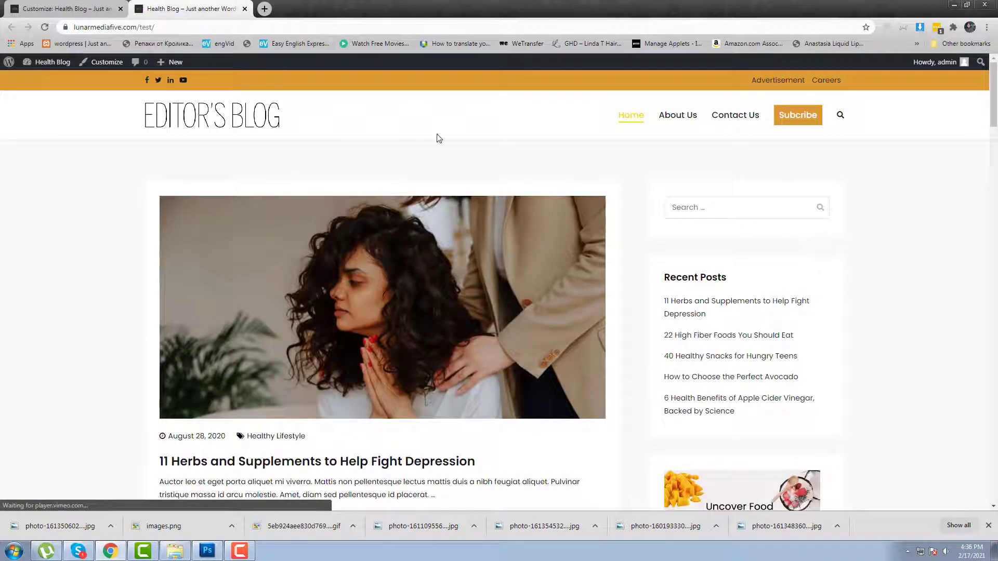
{"action": "scroll", "coordinate": [581, 178], "scroll_direction": "down", "scroll_amount": 8}
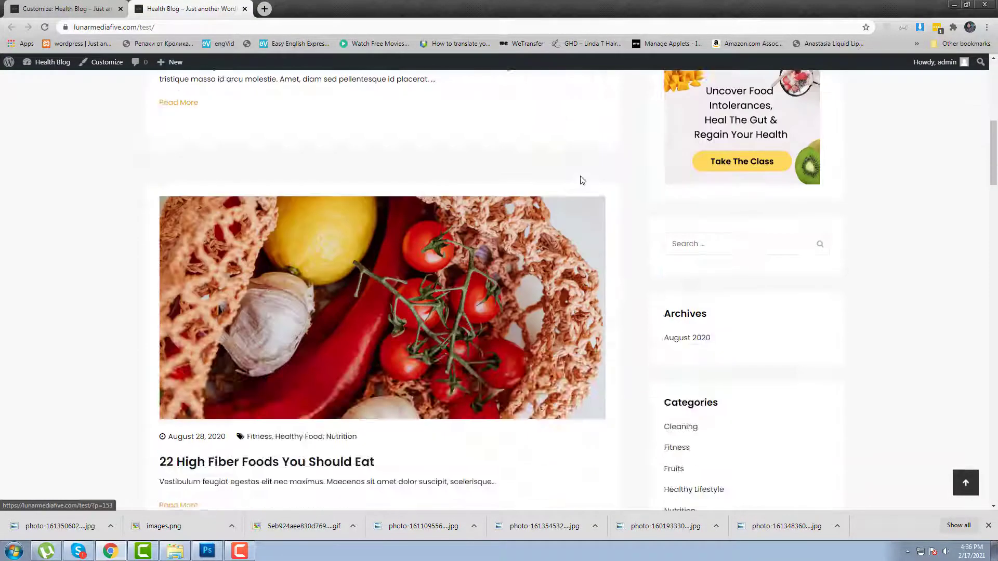
{"action": "scroll", "coordinate": [581, 178], "scroll_direction": "up", "scroll_amount": 8}
- Back in the Customizer's Global container settings, set the container width to 1206 px and the content width to 71%
{"action": "left_click", "coordinate": [47, 9]}
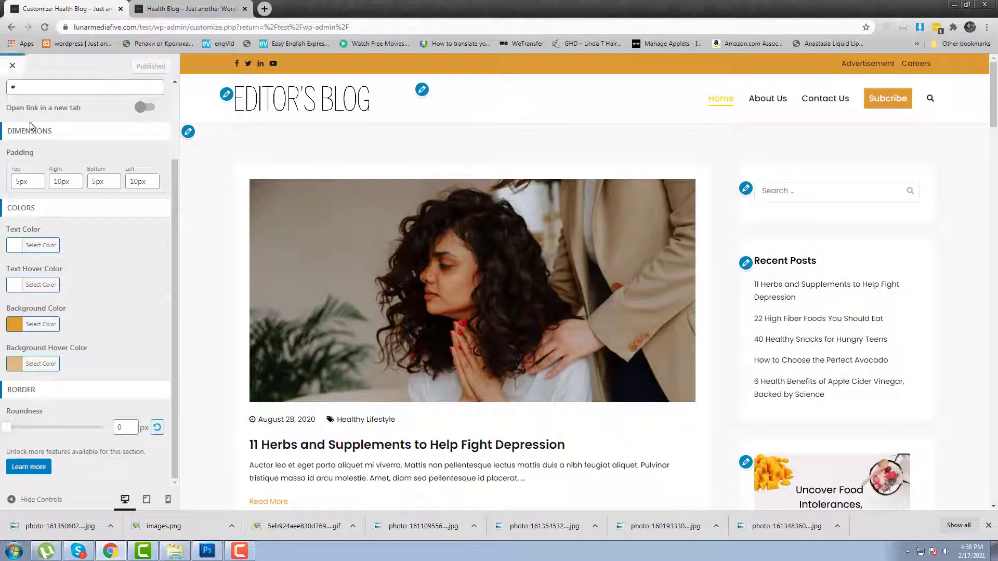
{"action": "scroll", "coordinate": [16, 91], "scroll_direction": "up", "scroll_amount": 3}
{"action": "left_click", "coordinate": [11, 99]}
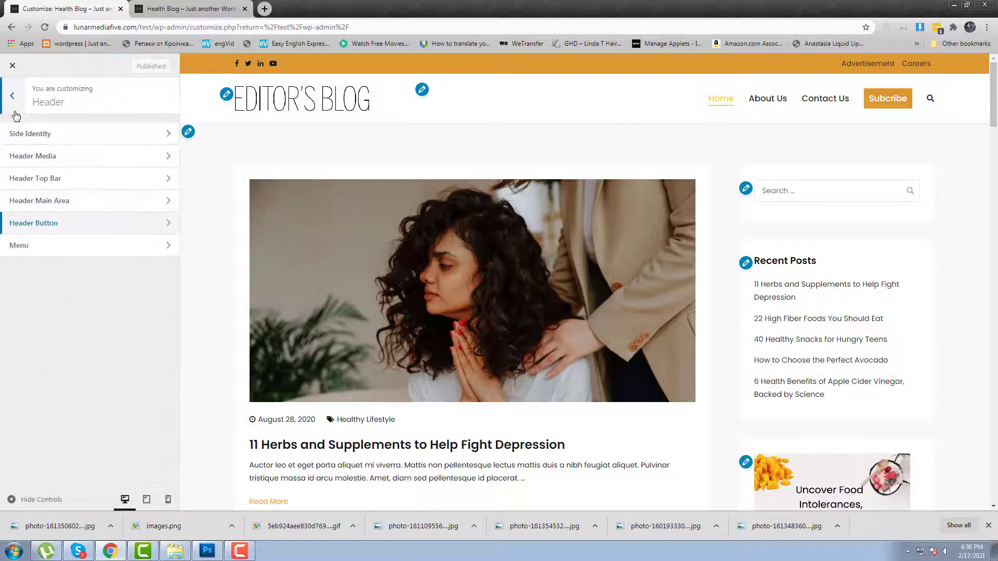
{"action": "left_click", "coordinate": [11, 95]}
{"action": "left_click", "coordinate": [60, 213]}
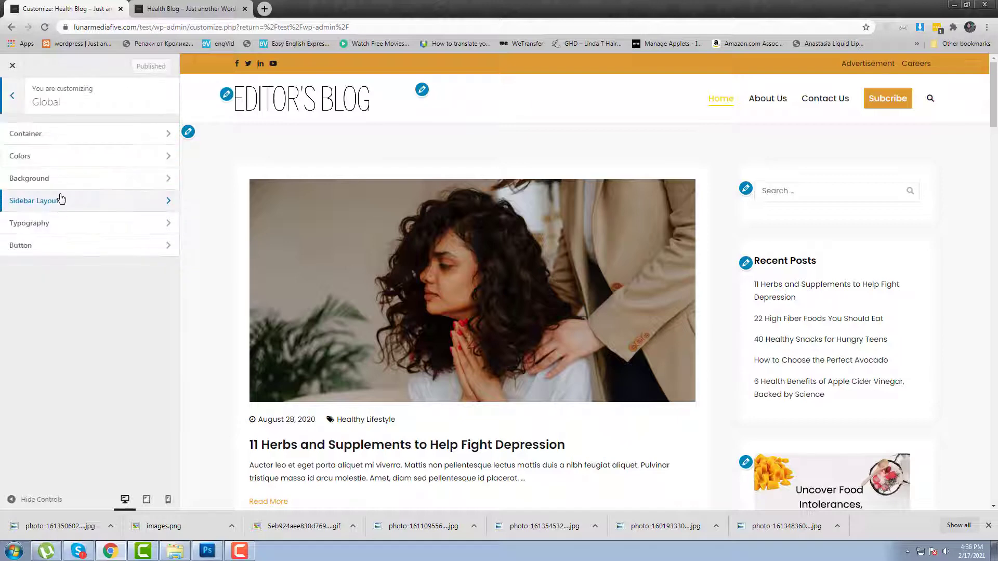
{"action": "left_click", "coordinate": [74, 139]}
{"action": "left_click_drag", "start_coordinate": [58, 207], "coordinate": [45, 204]}
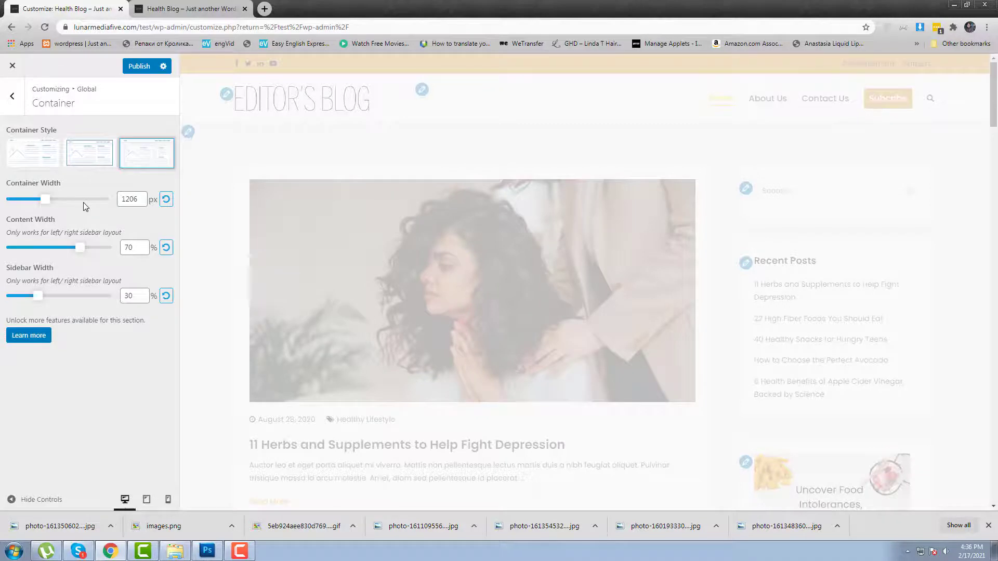
{"action": "left_click_drag", "start_coordinate": [82, 253], "coordinate": [118, 252]}
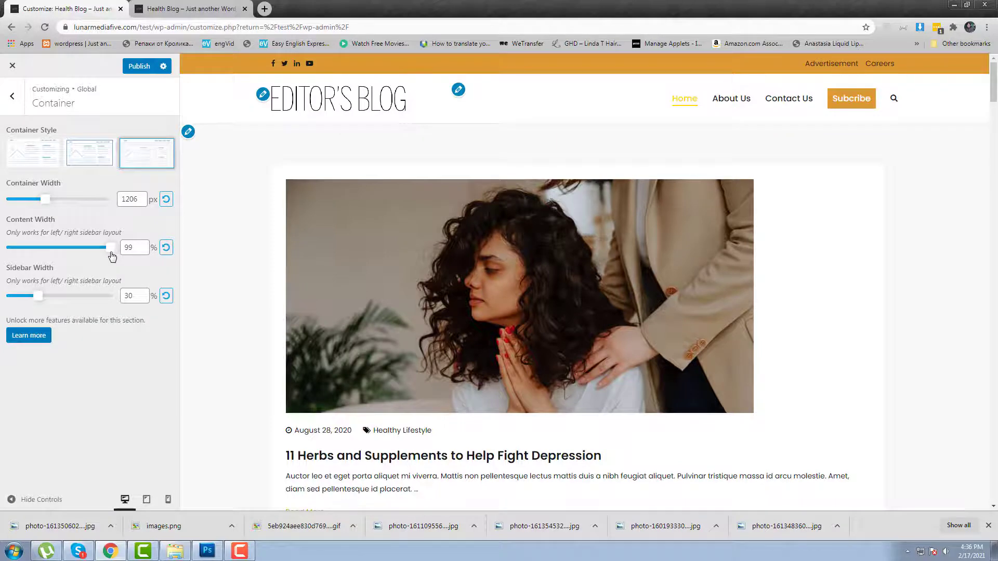
{"action": "left_click_drag", "start_coordinate": [111, 254], "coordinate": [101, 254]}
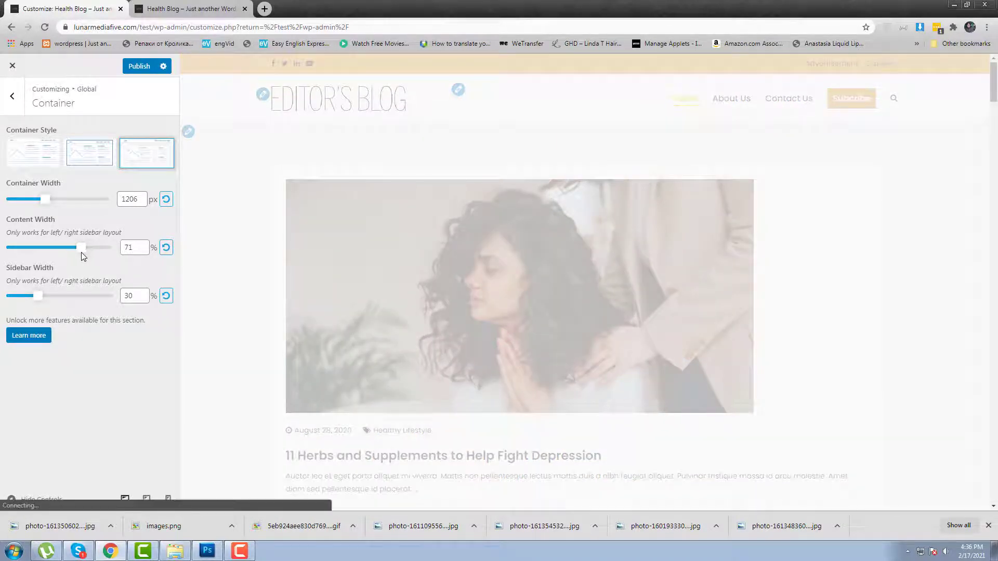
- Set the content width to 74% and the sidebar width to 25%, and publish the changes
{"action": "left_click_drag", "start_coordinate": [81, 253], "coordinate": [86, 255]}
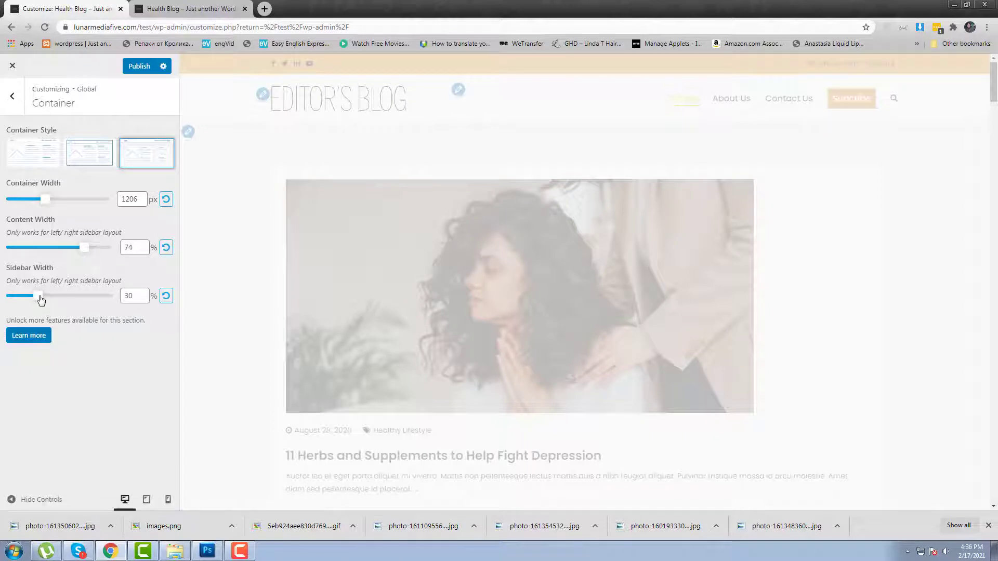
{"action": "mouse_move", "coordinate": [38, 295]}
{"action": "left_mouse_down"}
{"action": "mouse_move", "coordinate": [55, 298]}
{"action": "mouse_move", "coordinate": [35, 298]}
{"action": "left_mouse_up"}
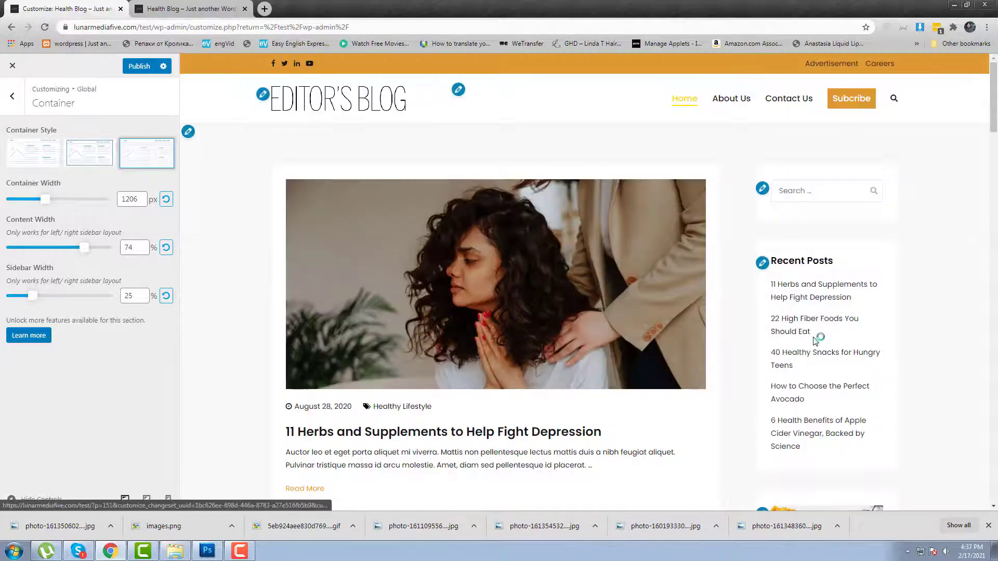
{"action": "left_click", "coordinate": [141, 70]}
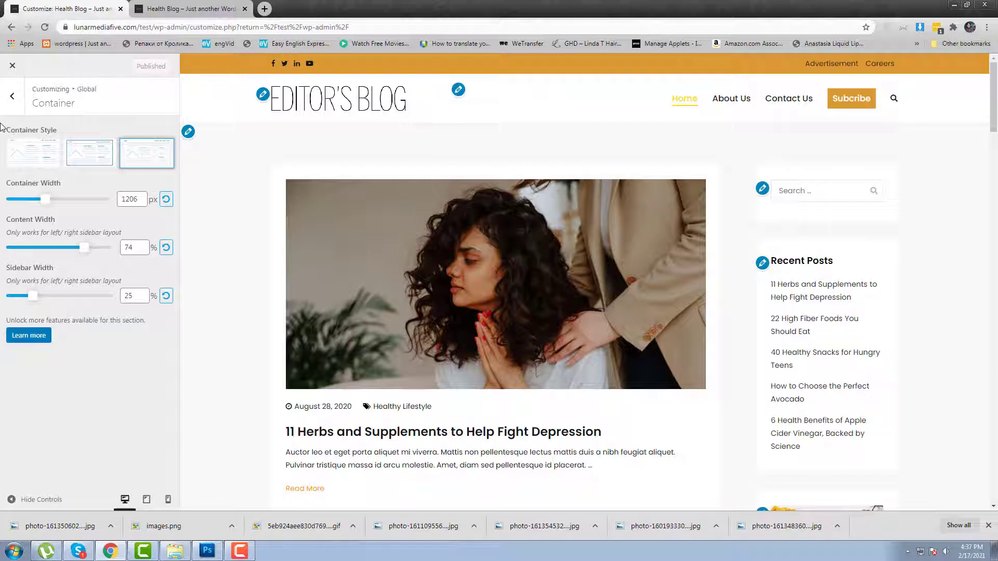
- In the Global base typography settings, set the body font family to Roboto Condensed
{"action": "left_click", "coordinate": [12, 96]}
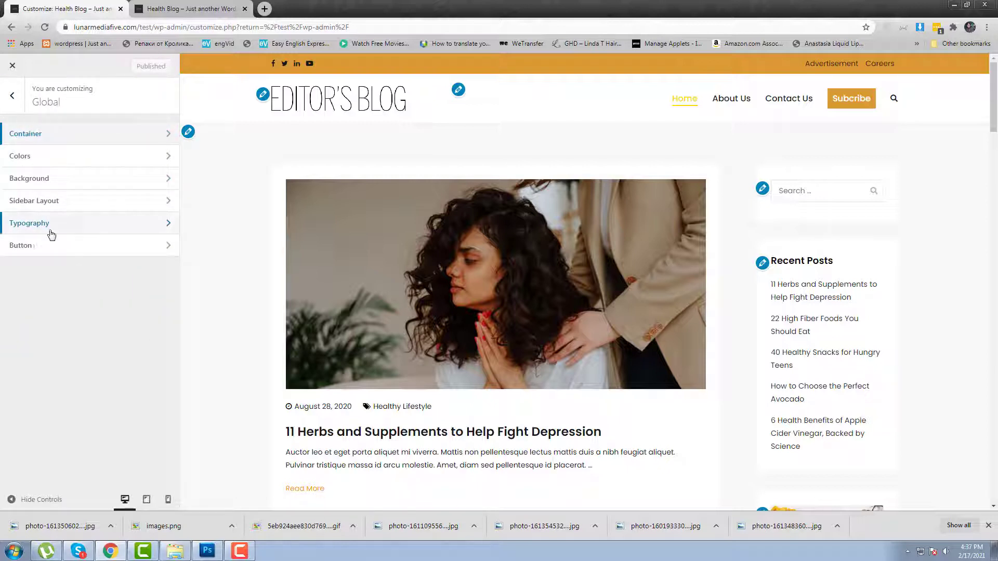
{"action": "left_click", "coordinate": [51, 235]}
{"action": "left_click", "coordinate": [78, 134]}
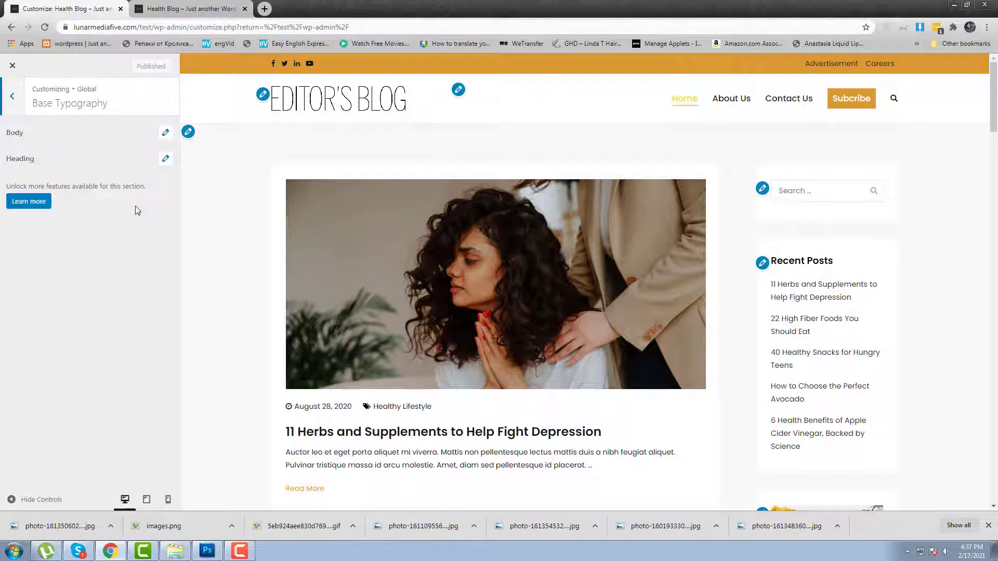
{"action": "left_click", "coordinate": [165, 132]}
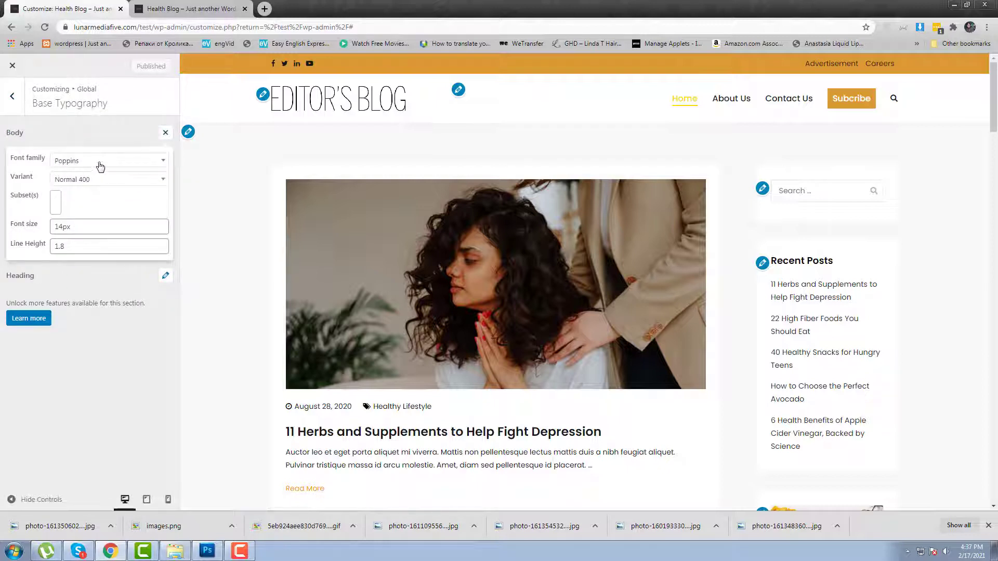
{"action": "left_click", "coordinate": [101, 166]}
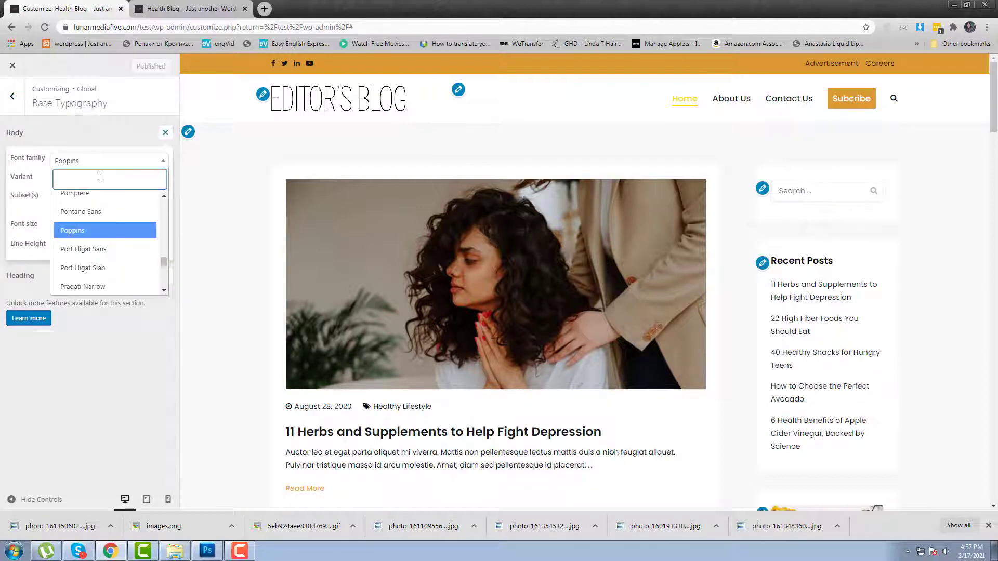
{"action": "type", "text": "Ro"}
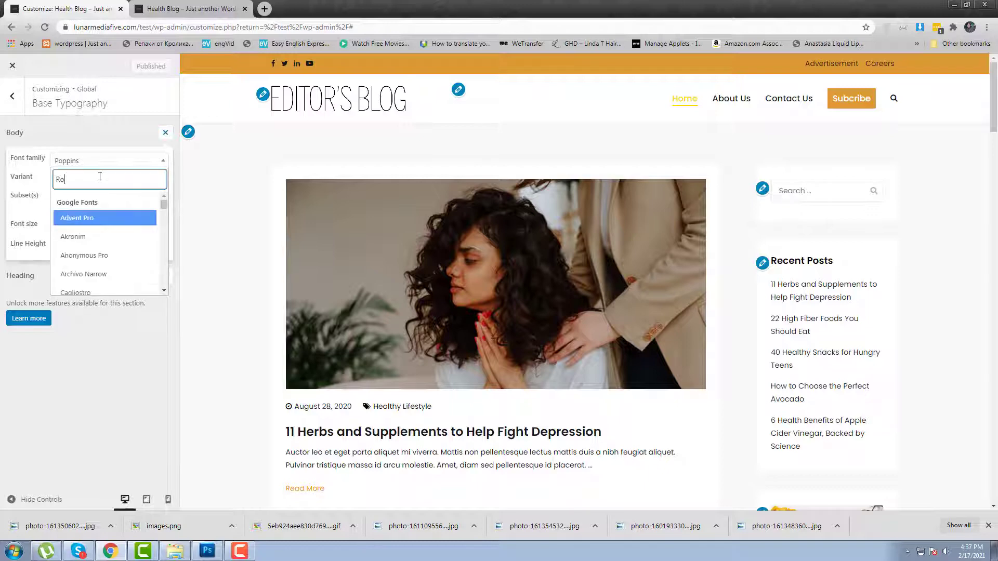
{"action": "type", "text": "b"}
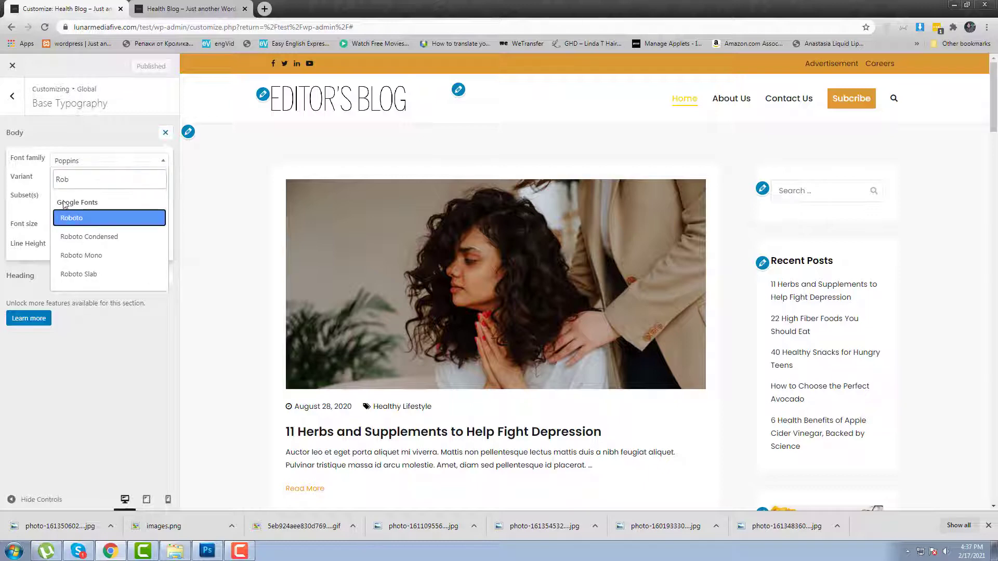
{"action": "left_click", "coordinate": [102, 238]}
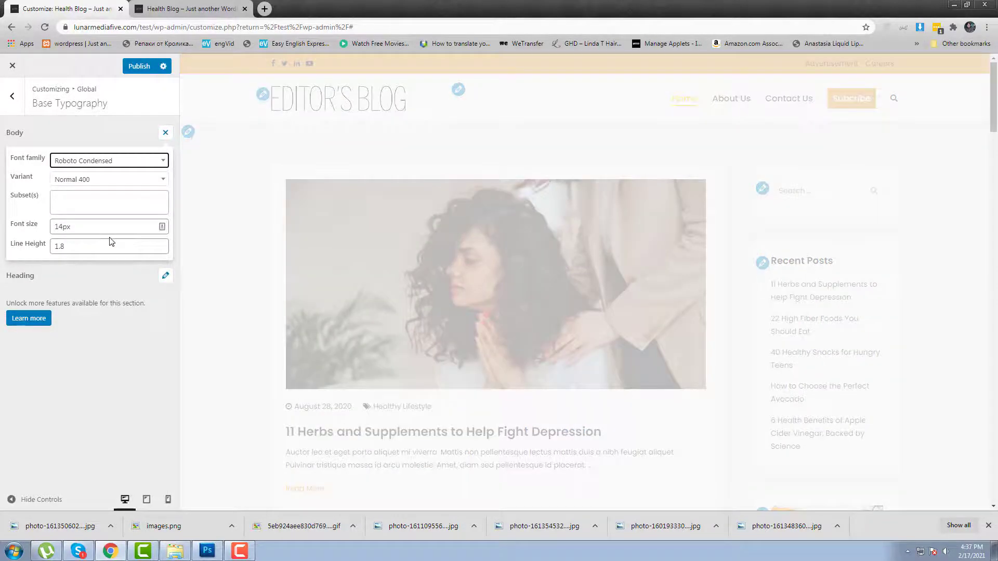
- Go to the Global headings (H1 - H6) typography and inspect the first post title's HTML to identify its heading level
{"action": "left_click", "coordinate": [16, 107]}
{"action": "left_click", "coordinate": [87, 162]}
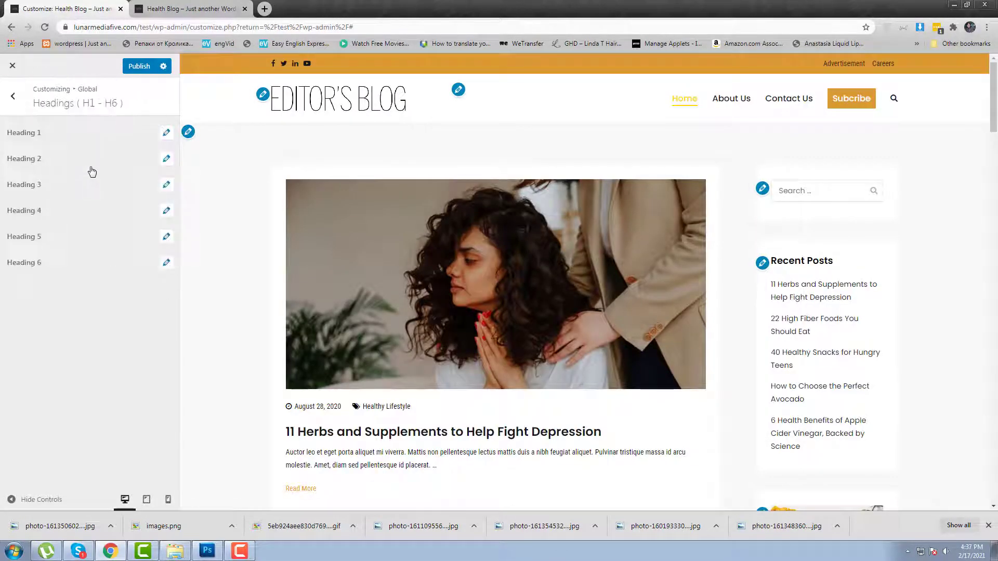
{"action": "right_click", "coordinate": [321, 434]}
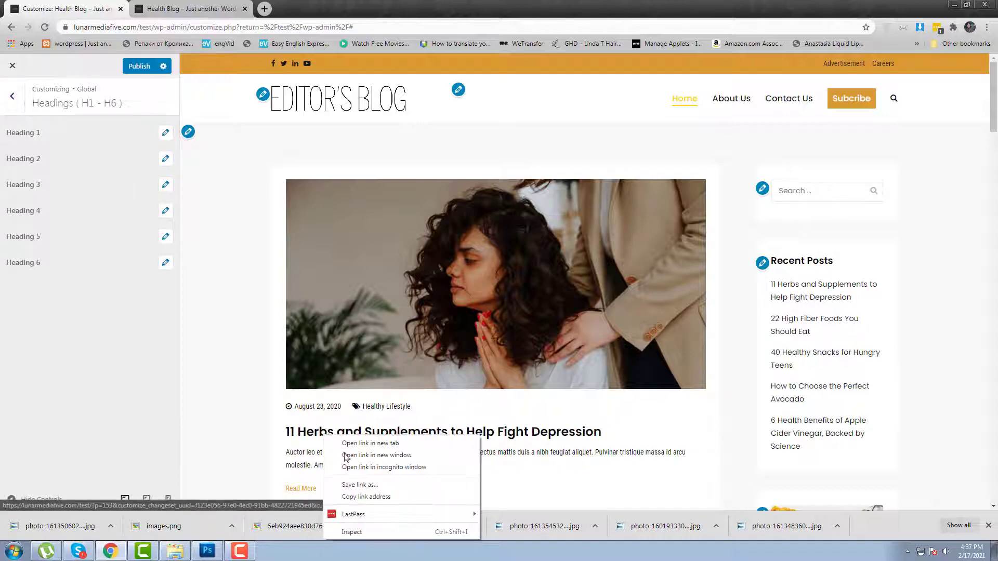
{"action": "left_click", "coordinate": [372, 532]}
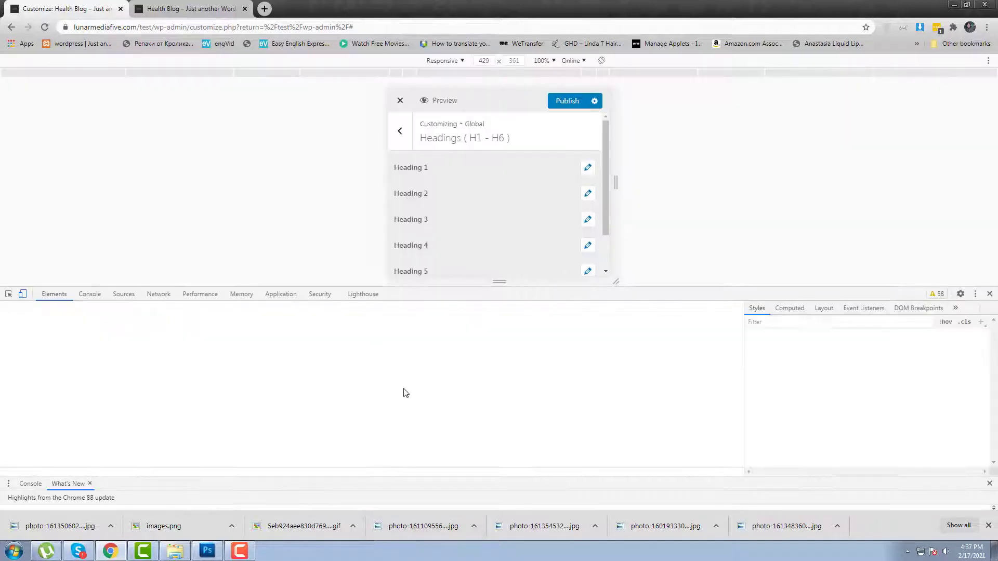
{"action": "key", "text": "ctrl+shift+m"}
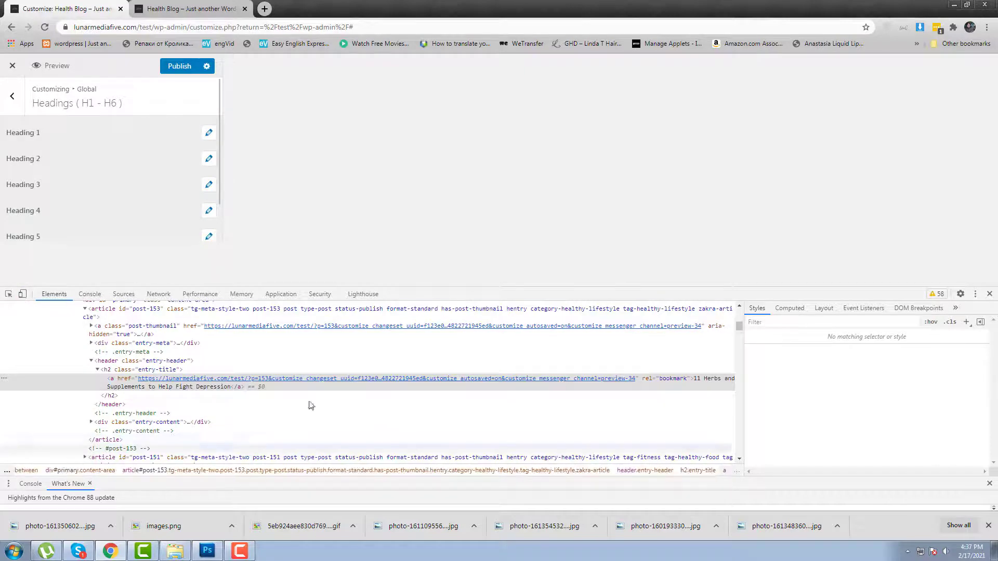
{"action": "left_click", "coordinate": [990, 293]}
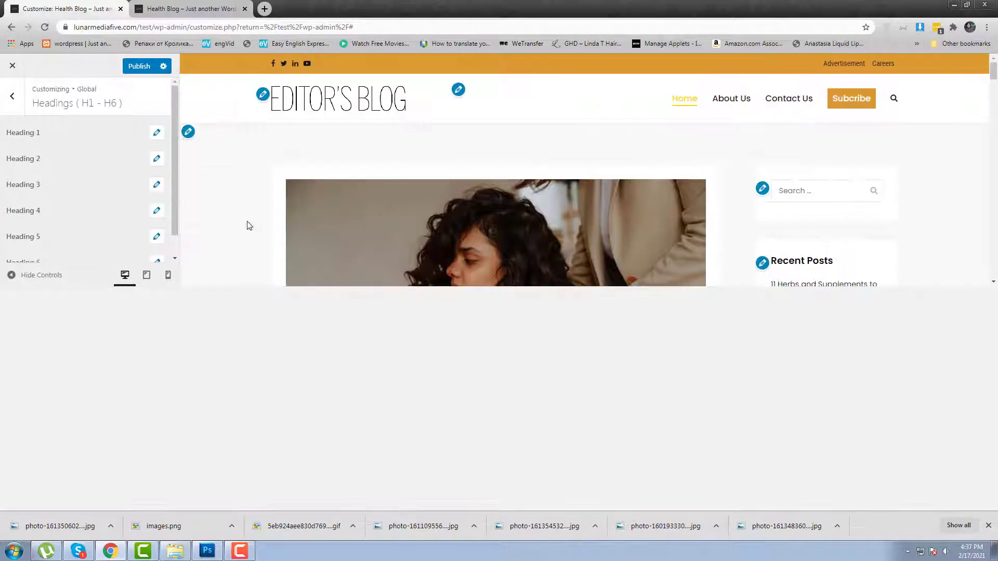
- Set the Heading 2 font family to Roboto and publish the changes
{"action": "left_click", "coordinate": [165, 159]}
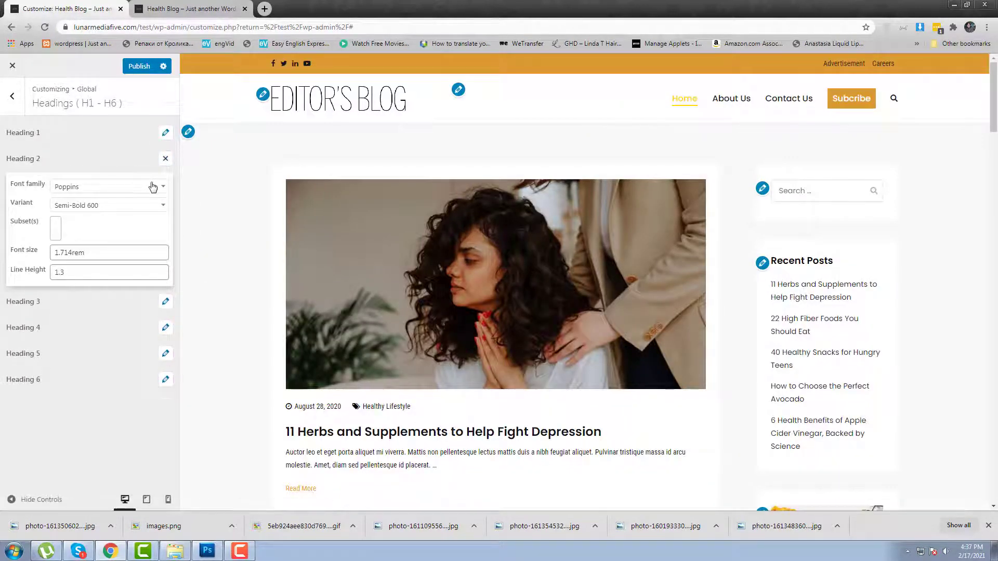
{"action": "left_click", "coordinate": [153, 187]}
{"action": "left_click", "coordinate": [140, 210]}
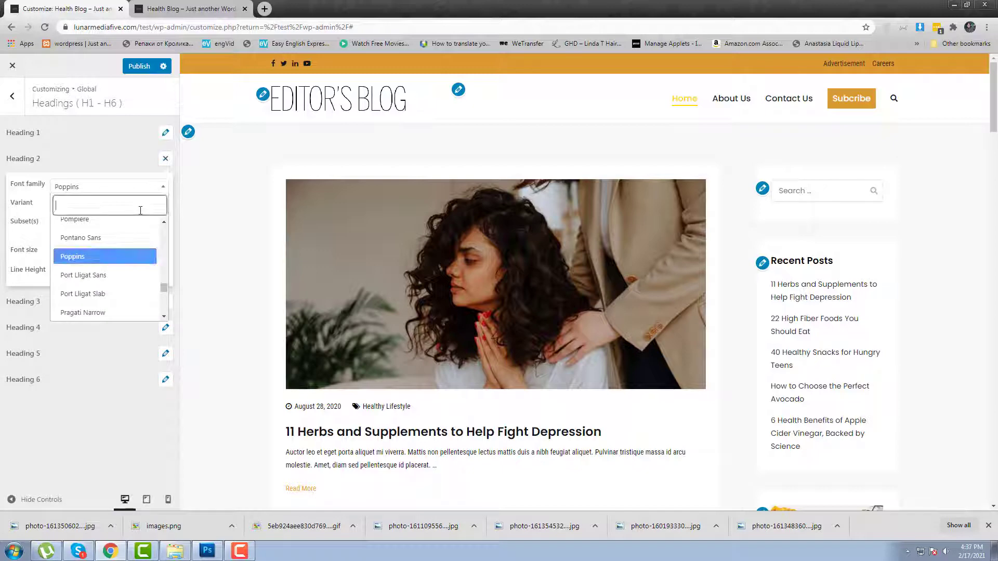
{"action": "type", "text": "Robo"}
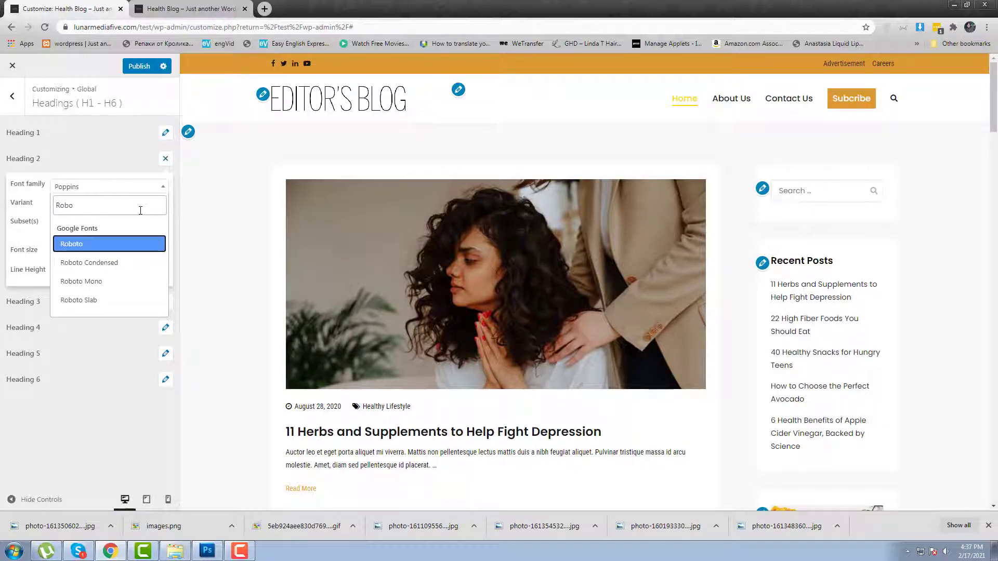
{"action": "left_click", "coordinate": [110, 245]}
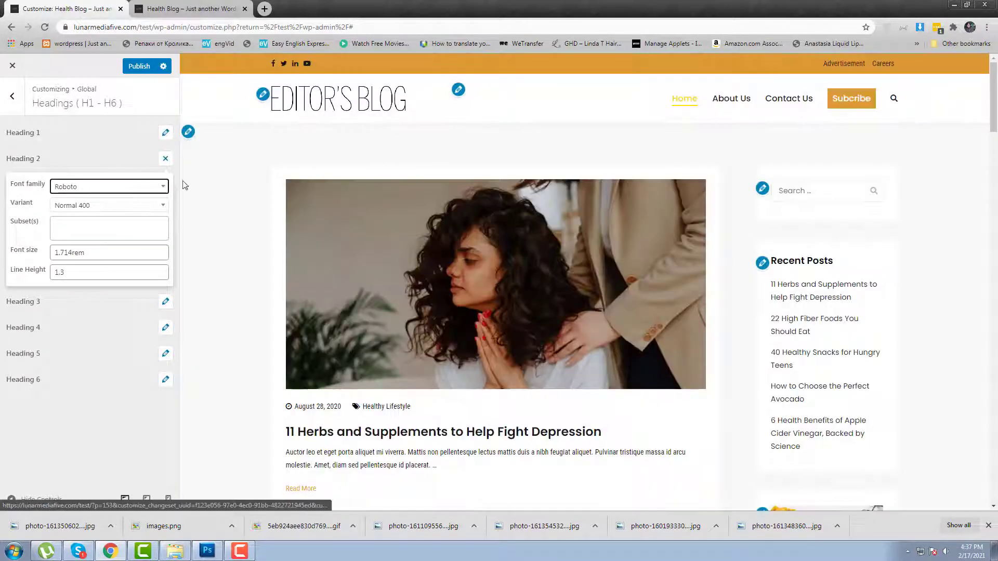
{"action": "left_click", "coordinate": [137, 68]}
- Reload the live blog in the other browser tab and examine its fonts, posts and sidebar down the page
{"action": "left_click", "coordinate": [191, 9]}
{"action": "right_click", "coordinate": [438, 154]}
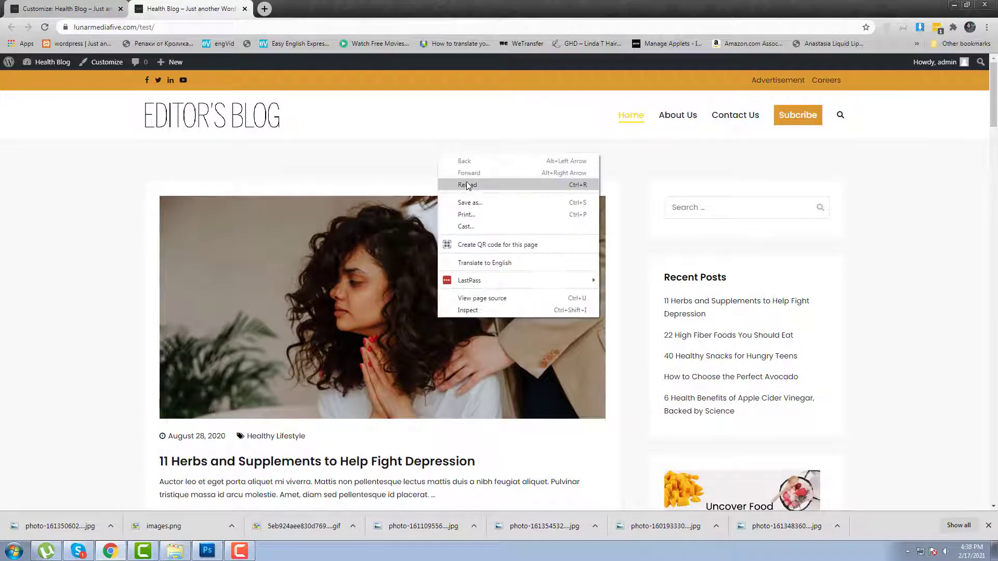
{"action": "left_click", "coordinate": [469, 183]}
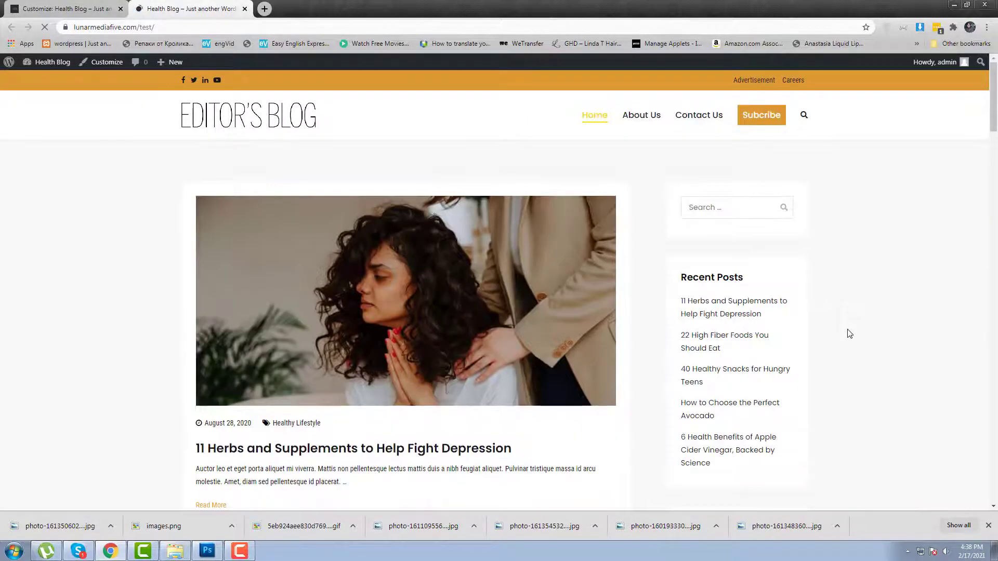
{"action": "scroll", "coordinate": [849, 337], "scroll_direction": "down", "scroll_amount": 1}
{"action": "scroll", "coordinate": [849, 338], "scroll_direction": "down", "scroll_amount": 15}
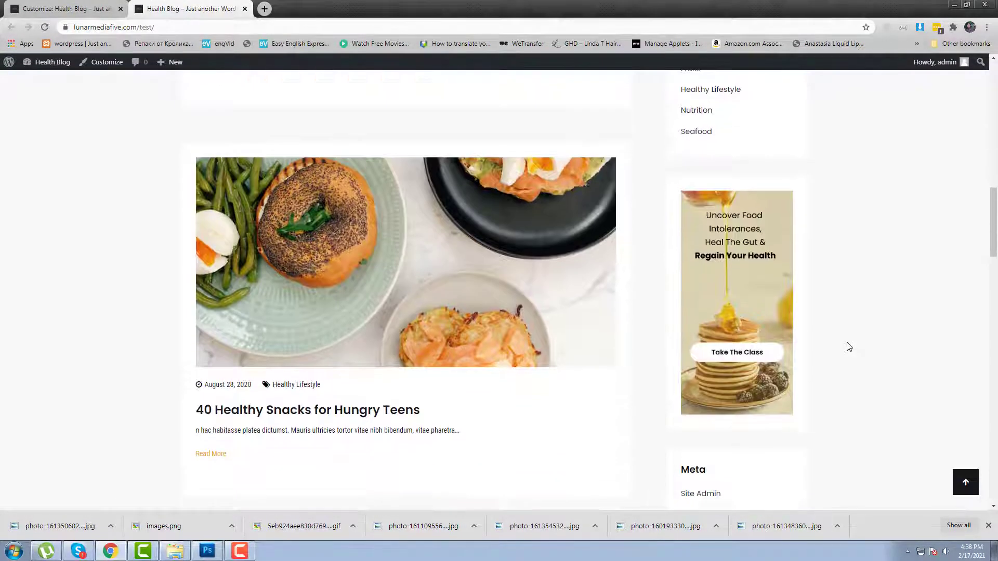
{"action": "scroll", "coordinate": [849, 346], "scroll_direction": "up", "scroll_amount": 8}
{"action": "scroll", "coordinate": [849, 346], "scroll_direction": "up", "scroll_amount": 8}
- Back in the Customizer's Global container settings, set the content width to 70% and the sidebar width to 30%, and publish
{"action": "left_click", "coordinate": [63, 9]}
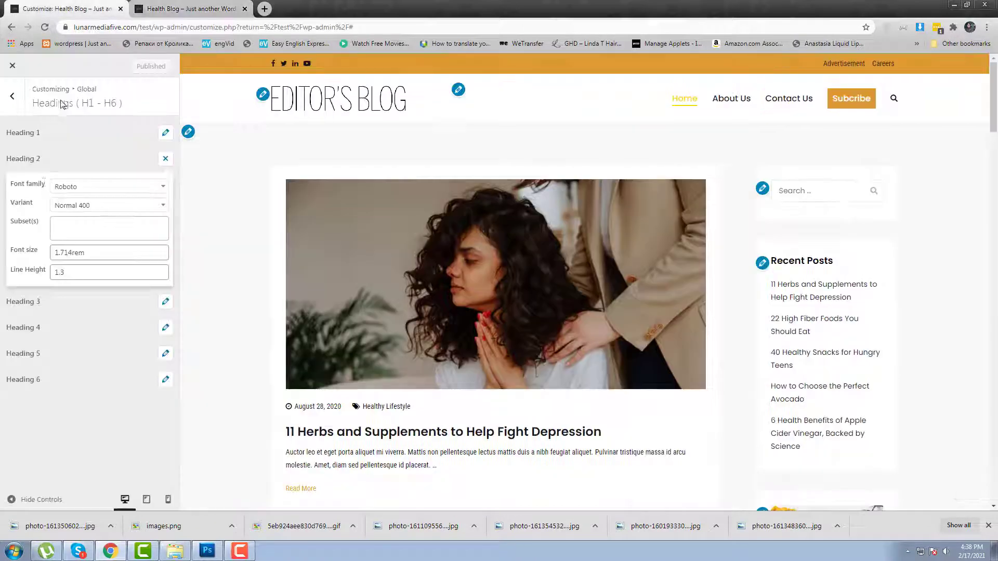
{"action": "left_click", "coordinate": [10, 99]}
{"action": "left_click", "coordinate": [10, 100]}
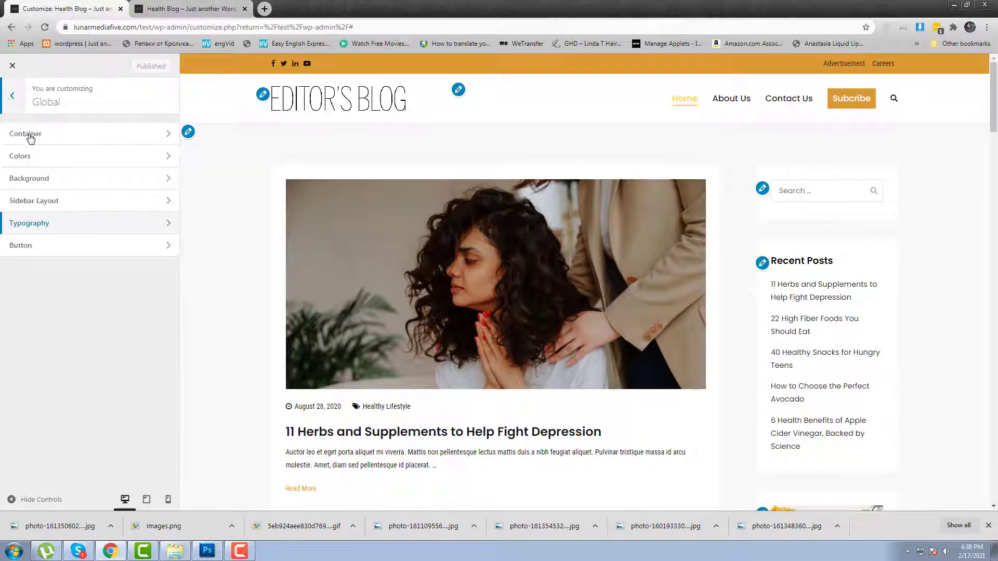
{"action": "left_click", "coordinate": [31, 137]}
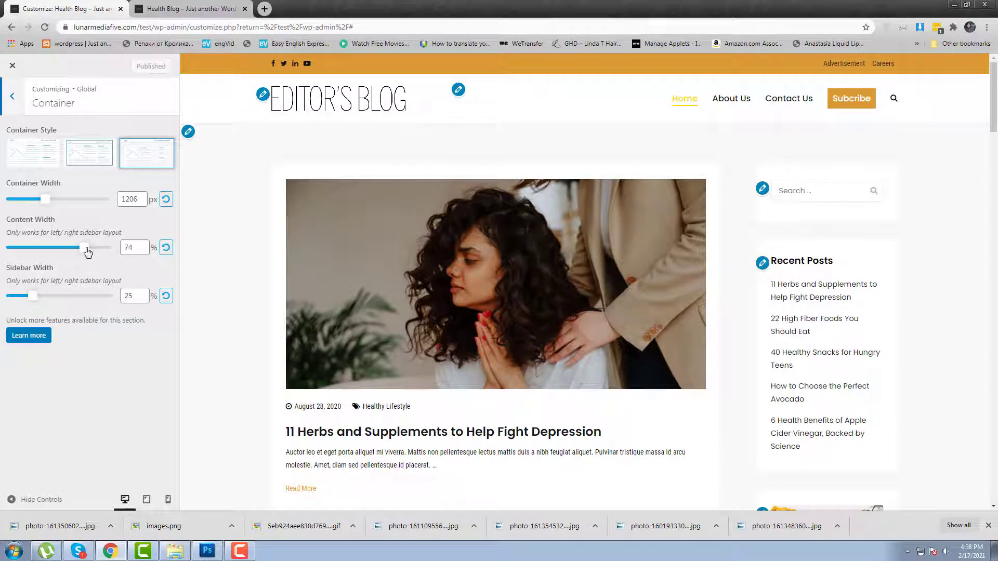
{"action": "left_click_drag", "start_coordinate": [88, 252], "coordinate": [79, 254]}
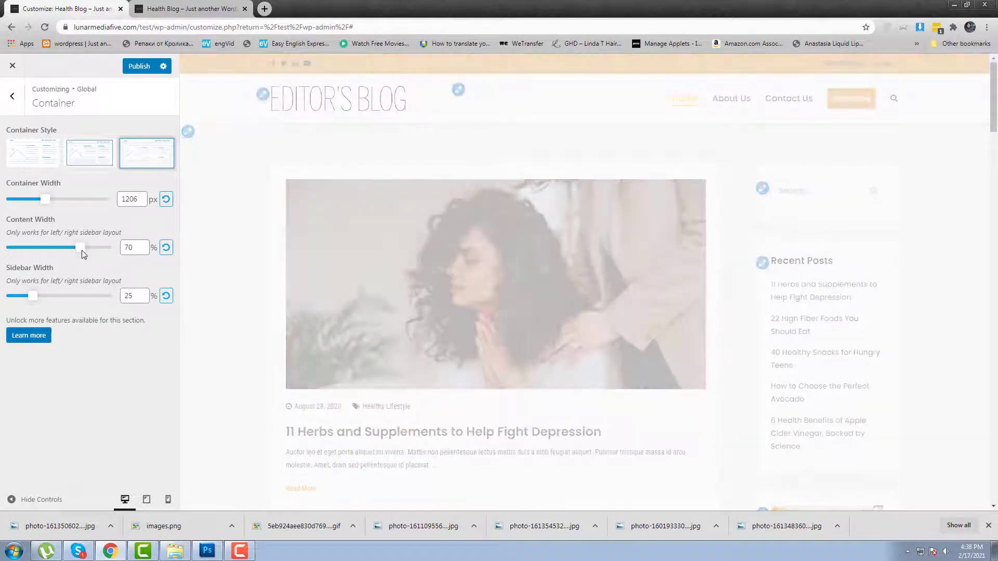
{"action": "double_click", "coordinate": [136, 293]}
{"action": "type", "text": "30"}
{"action": "left_click", "coordinate": [139, 69]}
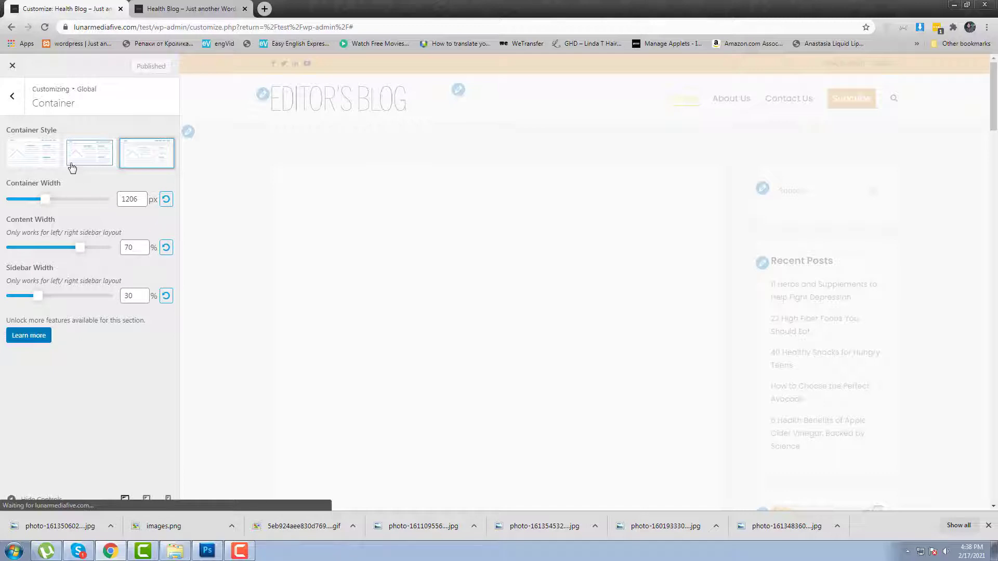
- In the Footer Widgets settings, try the two-column widget style and disable the footer widgets
{"action": "left_click", "coordinate": [12, 95]}
{"action": "left_click", "coordinate": [20, 104]}
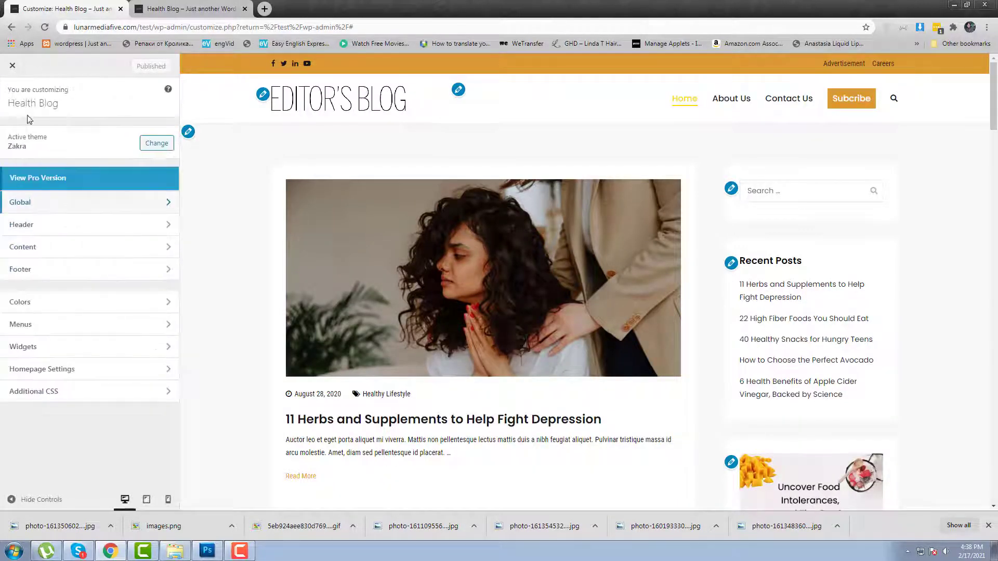
{"action": "left_click", "coordinate": [69, 270]}
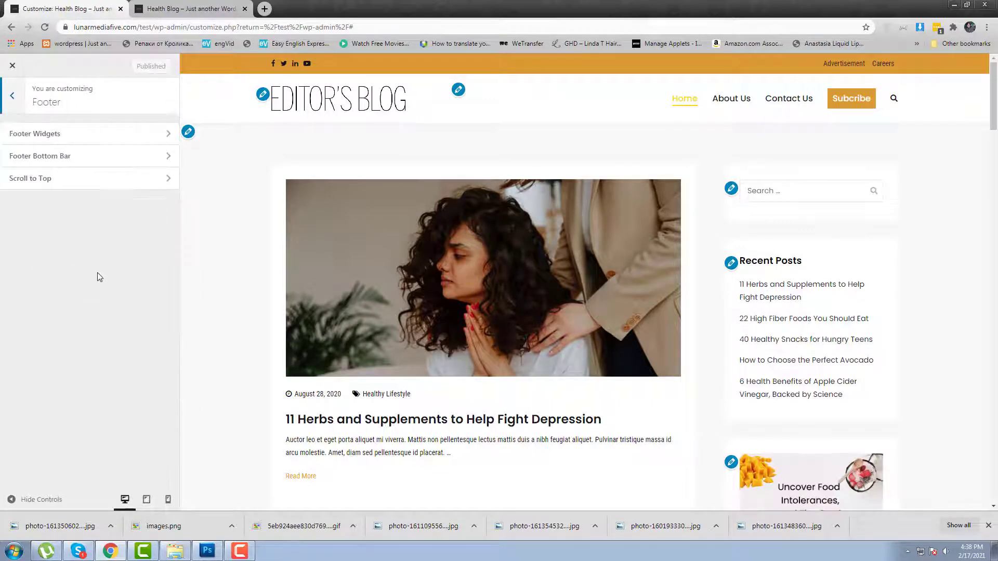
{"action": "left_click", "coordinate": [86, 140]}
{"action": "scroll", "coordinate": [673, 392], "scroll_direction": "down", "scroll_amount": 15}
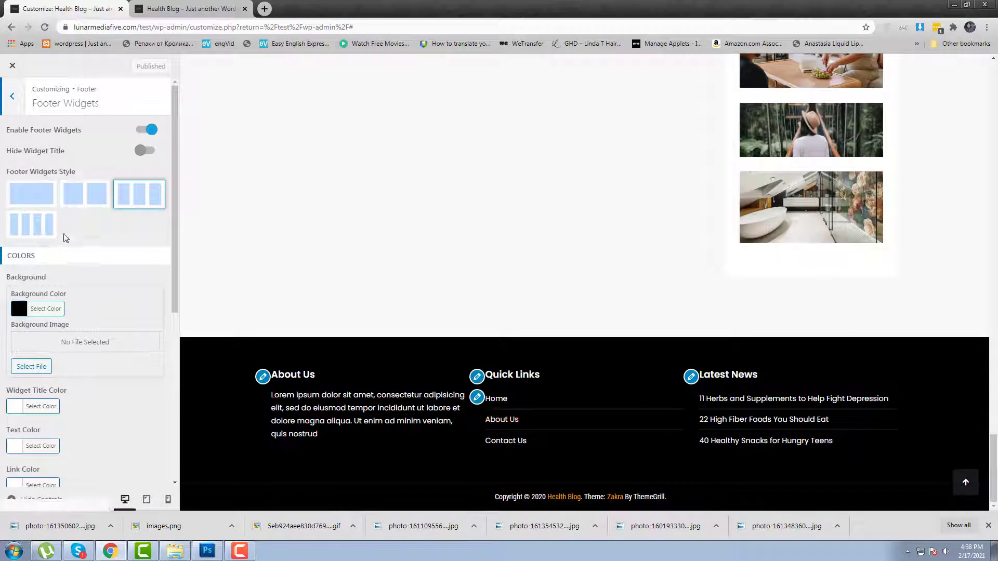
{"action": "left_click", "coordinate": [79, 204]}
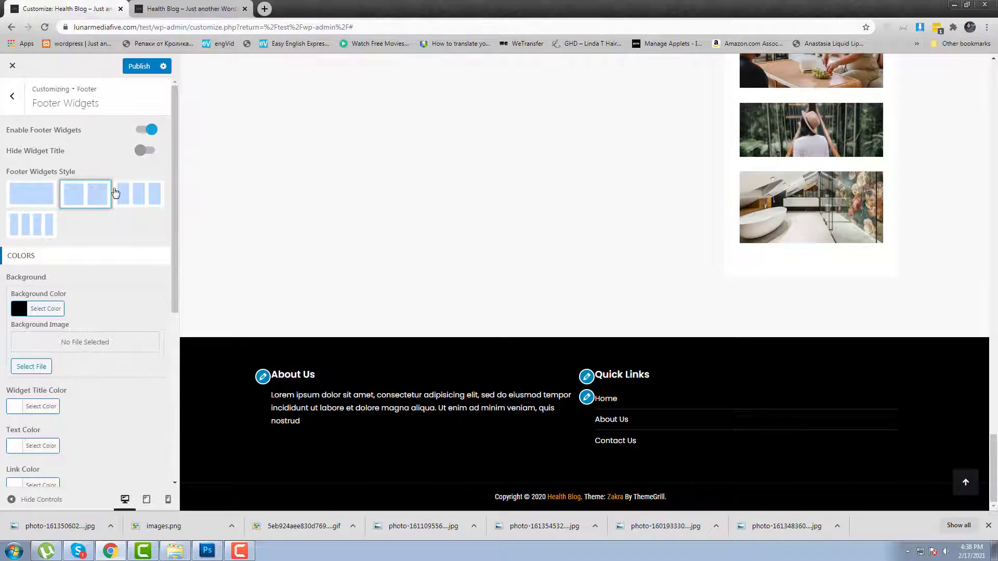
{"action": "left_click", "coordinate": [137, 131]}
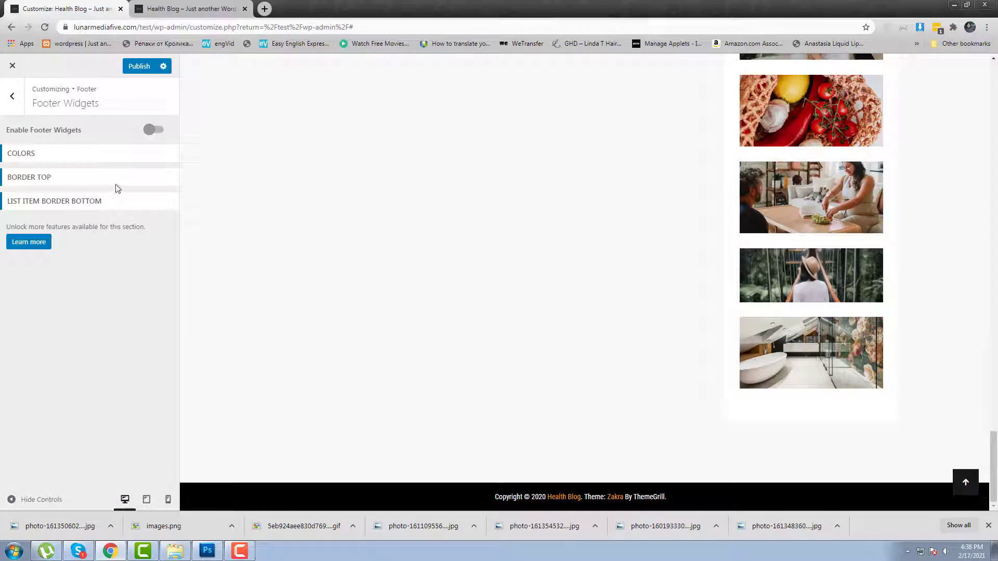
- In the Footer Bottom Bar settings, set the background color to dark grey #606060 and publish the change
{"action": "left_click", "coordinate": [12, 96]}
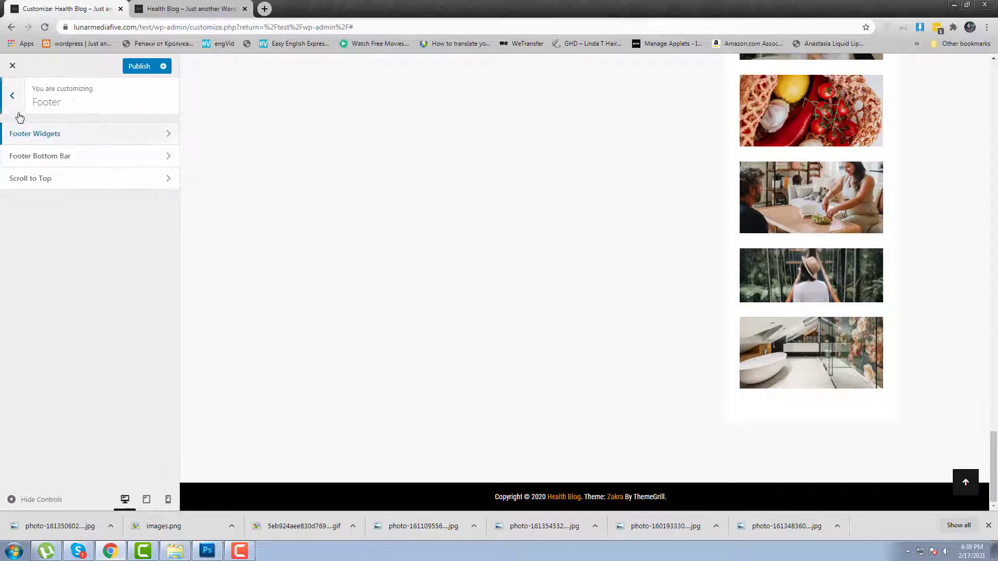
{"action": "left_click", "coordinate": [71, 167]}
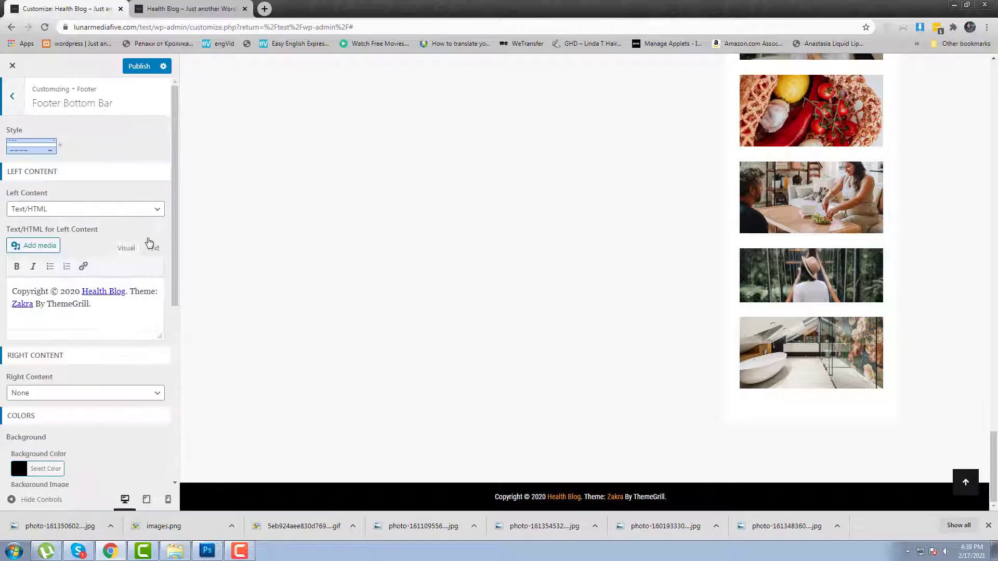
{"action": "left_click", "coordinate": [152, 250]}
{"action": "scroll", "coordinate": [118, 301], "scroll_direction": "down", "scroll_amount": 2}
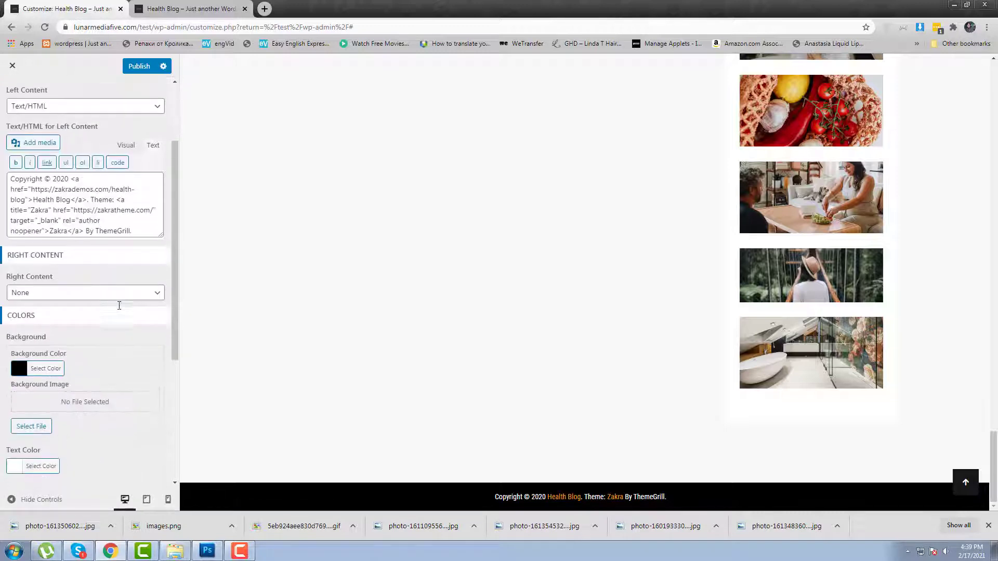
{"action": "scroll", "coordinate": [111, 281], "scroll_direction": "up", "scroll_amount": 2}
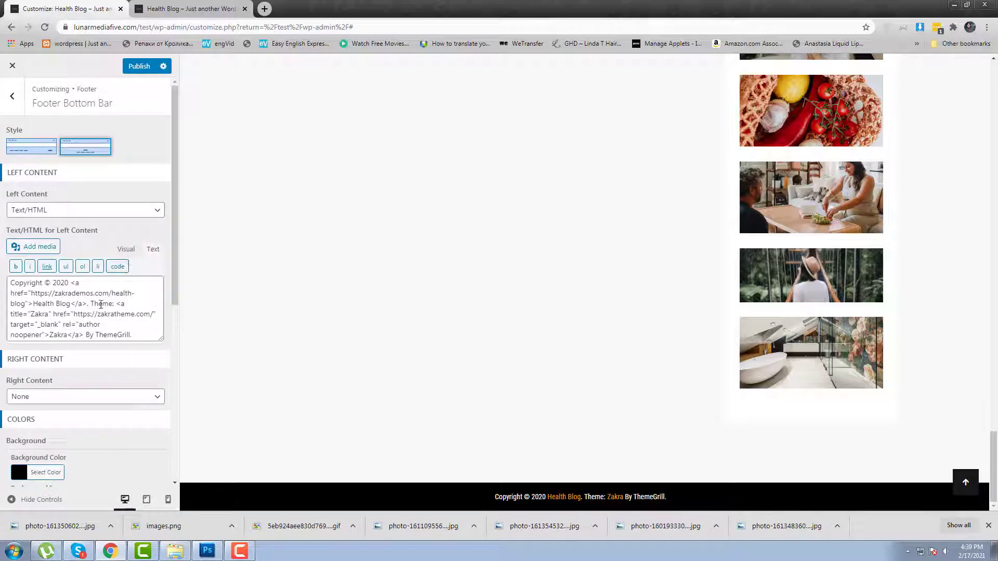
{"action": "left_click", "coordinate": [125, 250]}
{"action": "scroll", "coordinate": [133, 352], "scroll_direction": "down", "scroll_amount": 4}
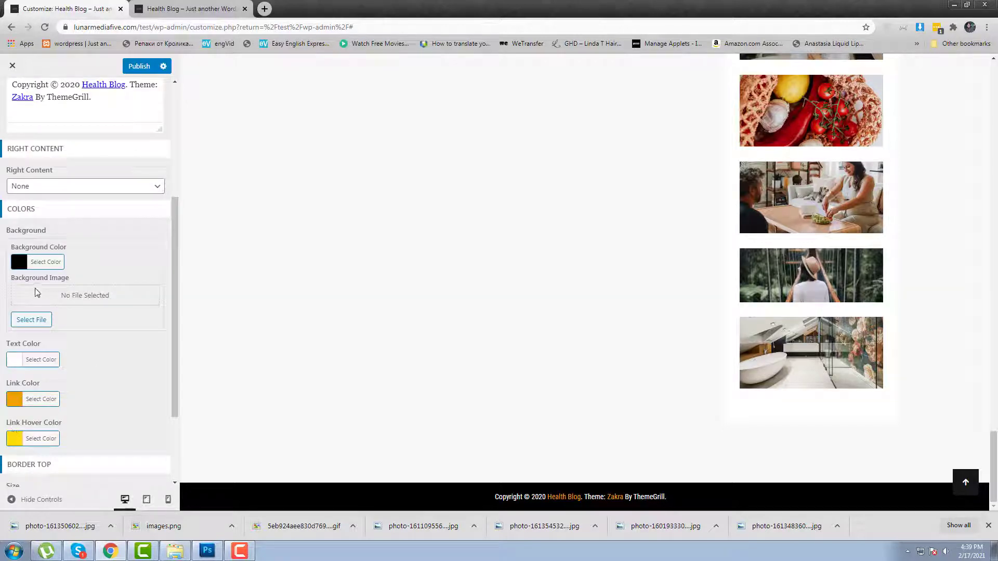
{"action": "left_click", "coordinate": [20, 268]}
{"action": "left_click", "coordinate": [76, 341]}
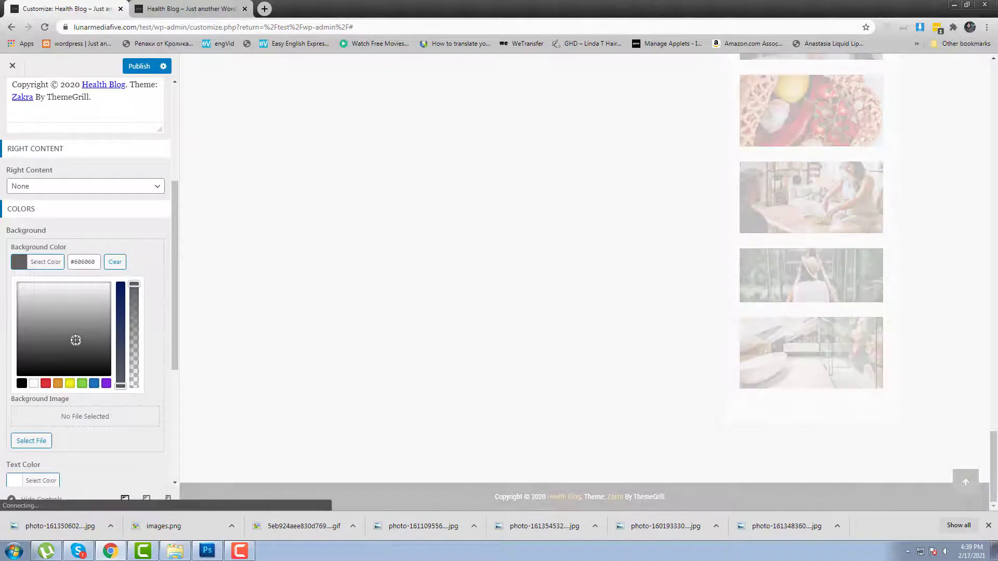
{"action": "left_click", "coordinate": [152, 246]}
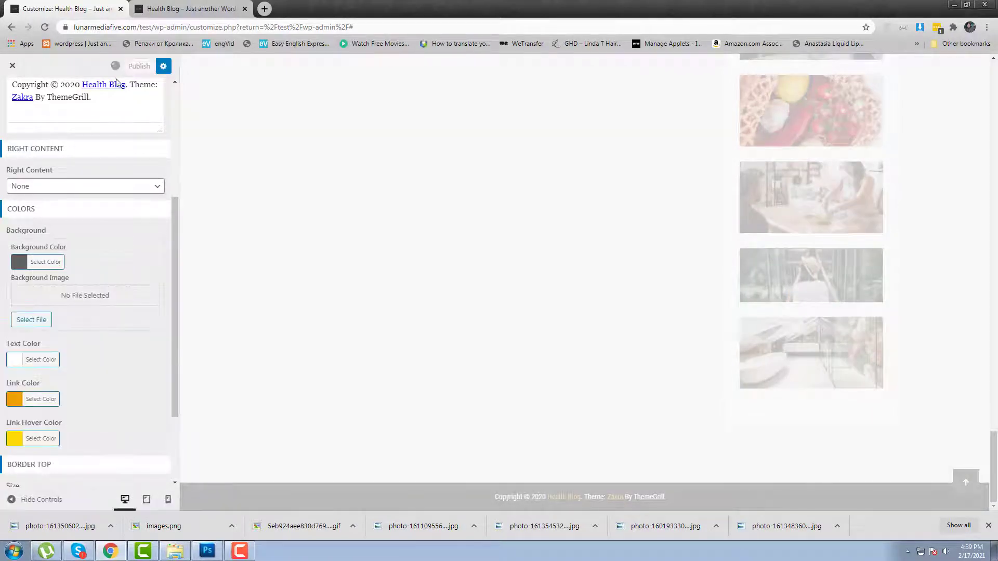
{"action": "scroll", "coordinate": [31, 141], "scroll_direction": "up", "scroll_amount": 2}
{"action": "left_click", "coordinate": [20, 110]}
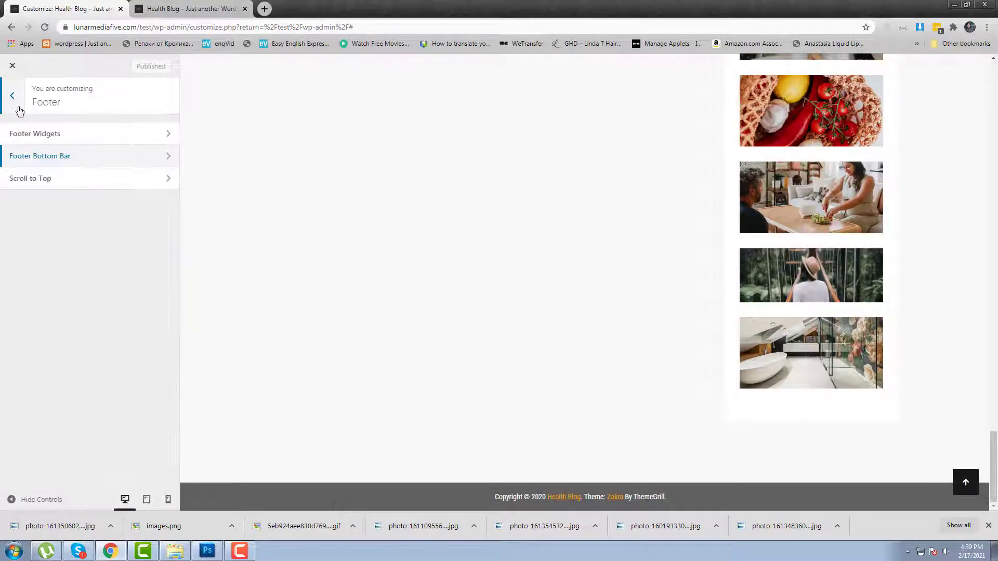
- Look through the Customizer's Colors, Homepage Settings and Additional CSS sections
{"action": "left_click", "coordinate": [19, 111]}
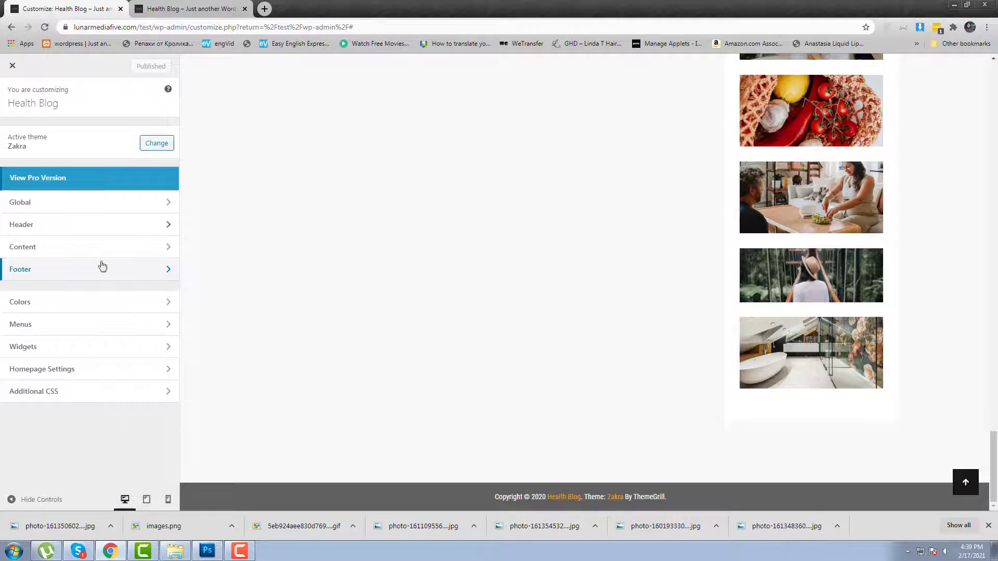
{"action": "left_click", "coordinate": [77, 306]}
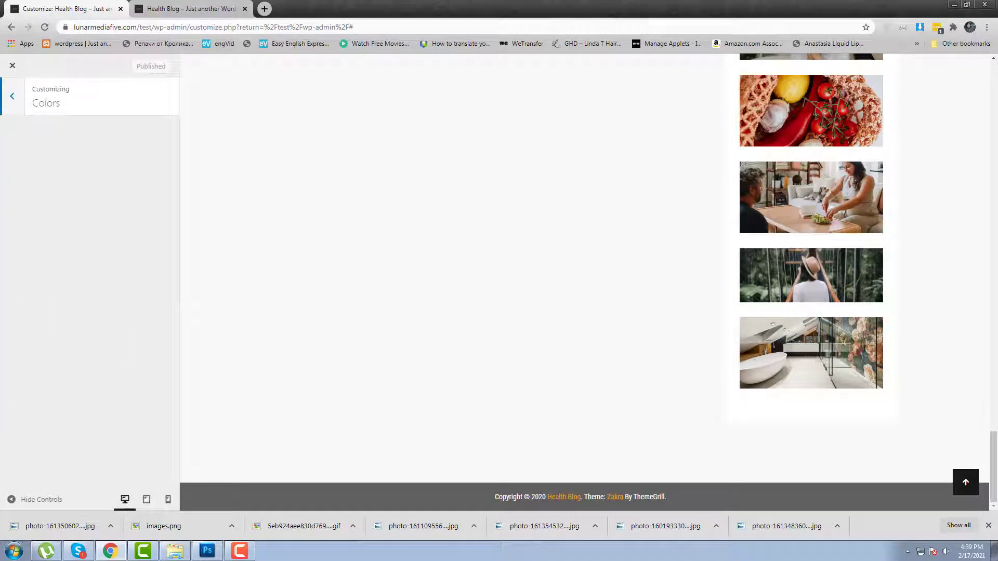
{"action": "left_click", "coordinate": [15, 109]}
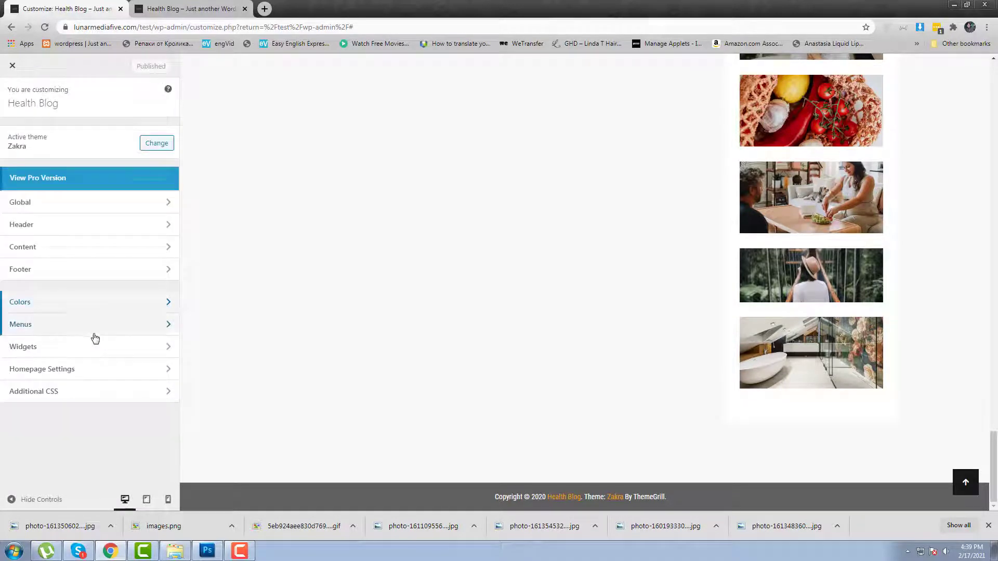
{"action": "left_click", "coordinate": [95, 373]}
{"action": "left_click", "coordinate": [6, 104]}
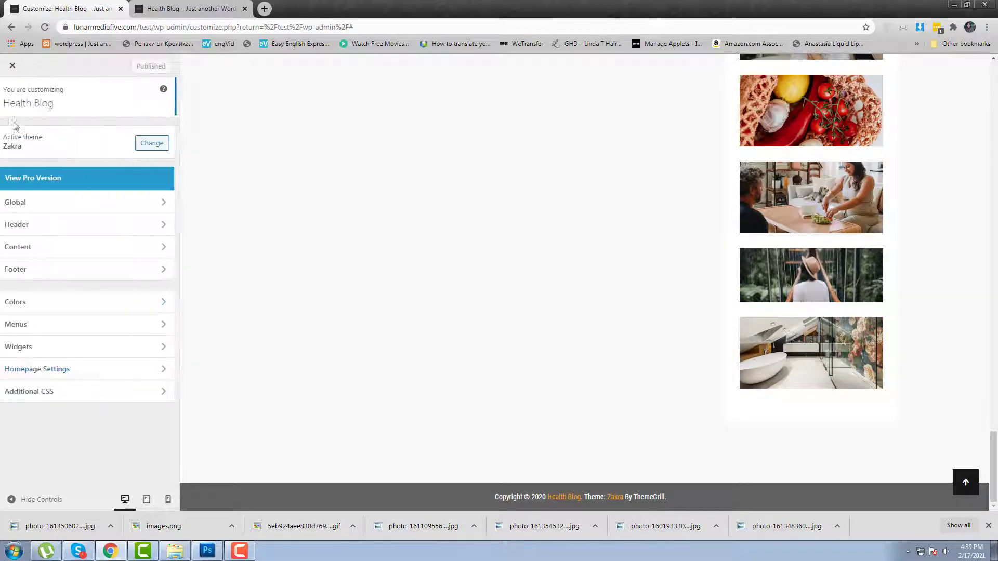
{"action": "left_click", "coordinate": [81, 393]}
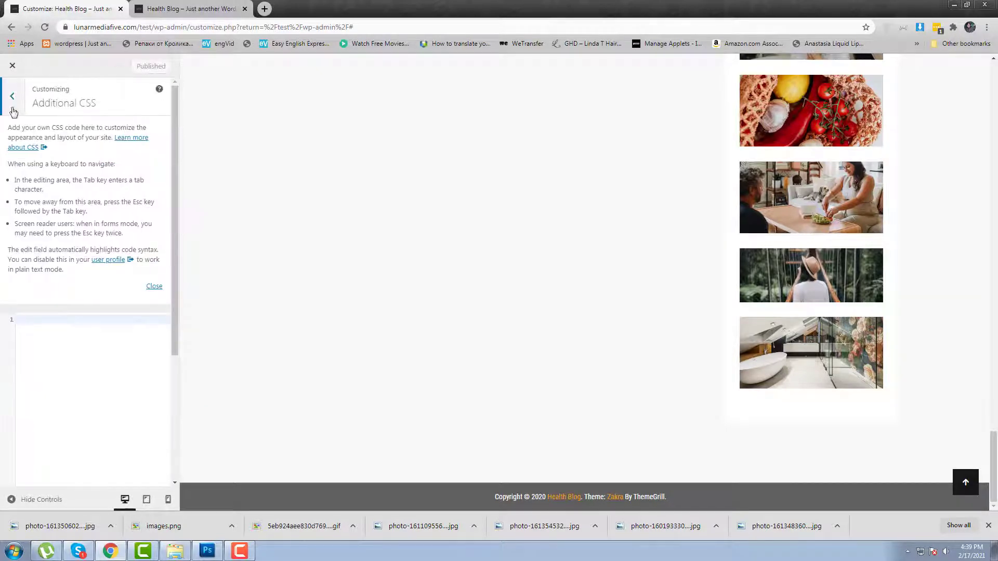
{"action": "left_click", "coordinate": [13, 111]}
- Reload the live blog in the other browser tab and examine the updated content and sidebar widths
{"action": "left_click", "coordinate": [192, 9]}
{"action": "key", "text": "F5"}
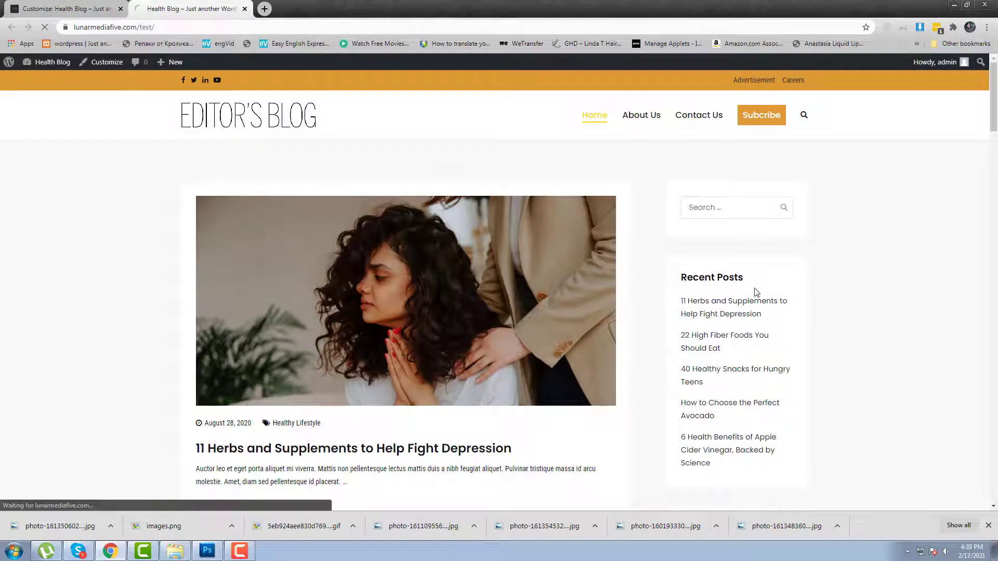
{"action": "scroll", "coordinate": [863, 244], "scroll_direction": "down", "scroll_amount": 15}
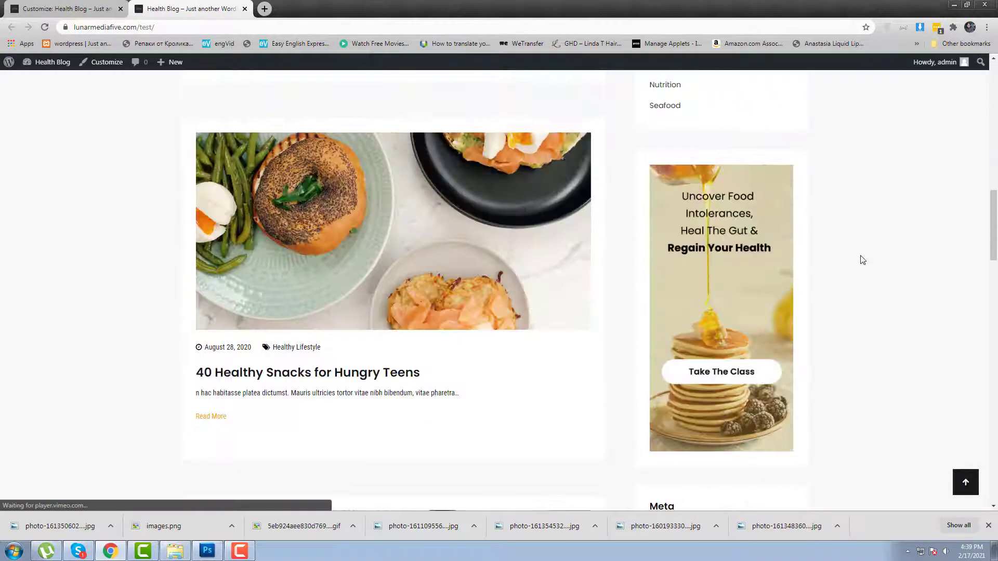
{"action": "scroll", "coordinate": [863, 260], "scroll_direction": "up", "scroll_amount": 15}
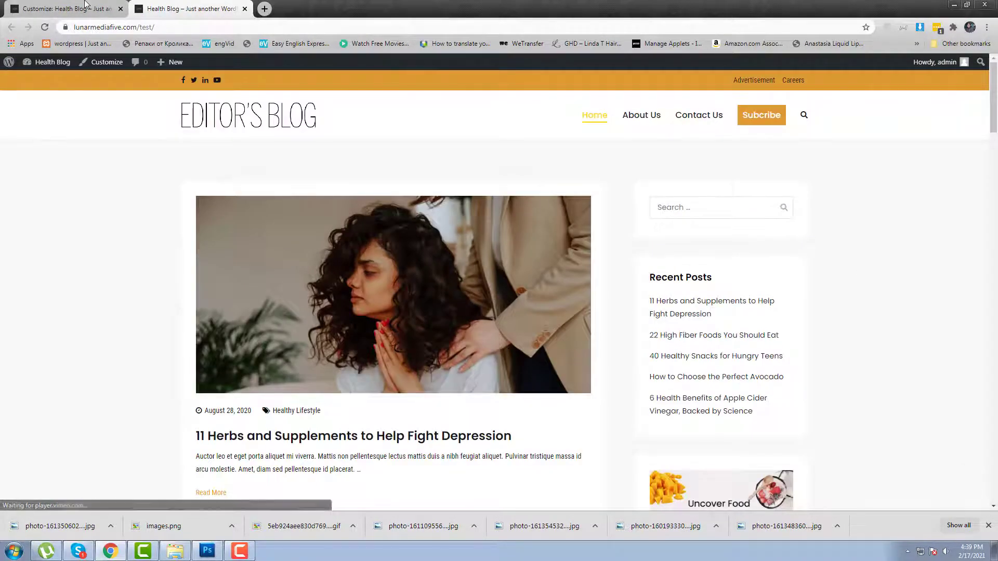
- In the Customizer's Header Main Area settings, choose the style with the logo centered above the menu and publish it
{"action": "left_click", "coordinate": [86, 4]}
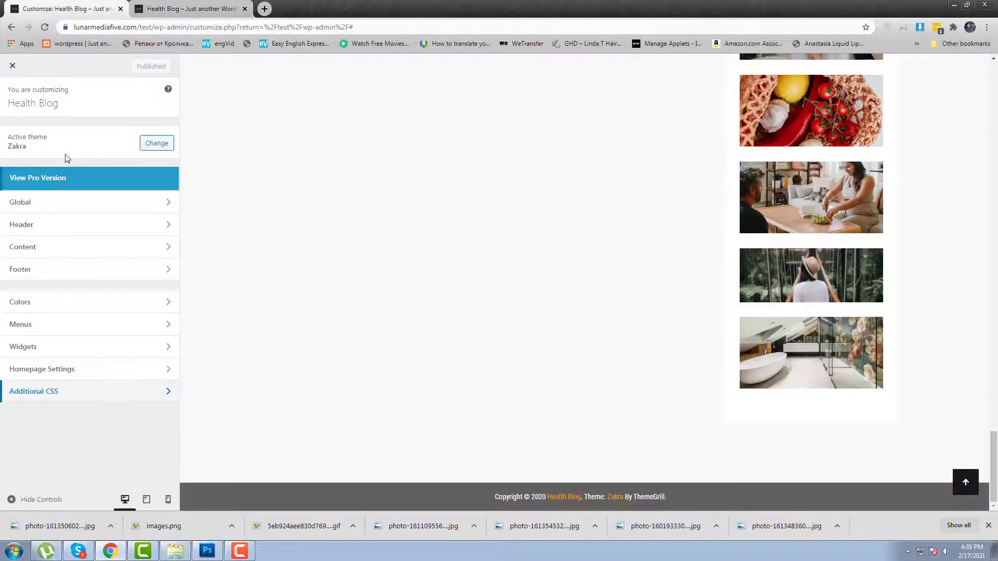
{"action": "left_click", "coordinate": [39, 224]}
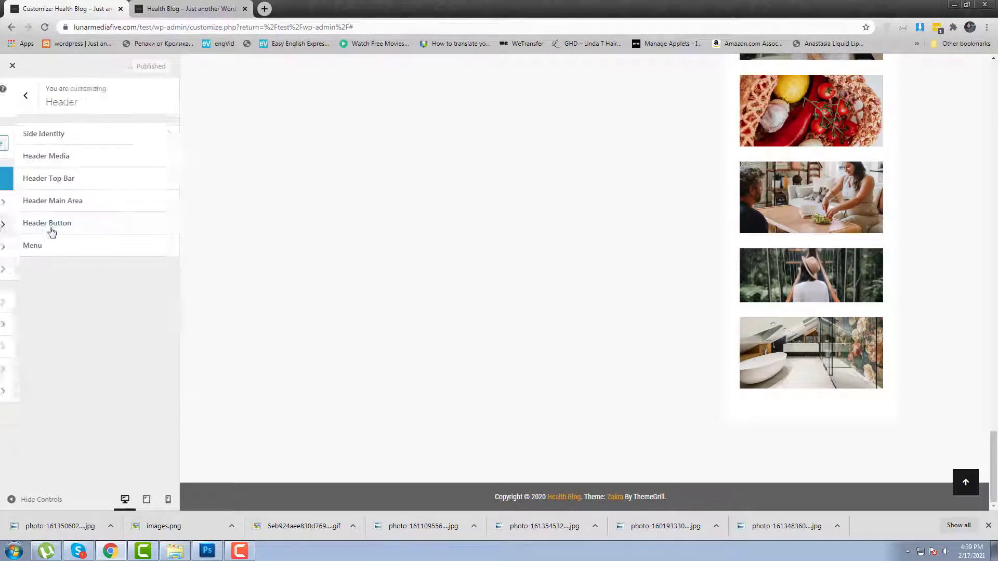
{"action": "left_click", "coordinate": [78, 164]}
{"action": "left_click", "coordinate": [13, 97]}
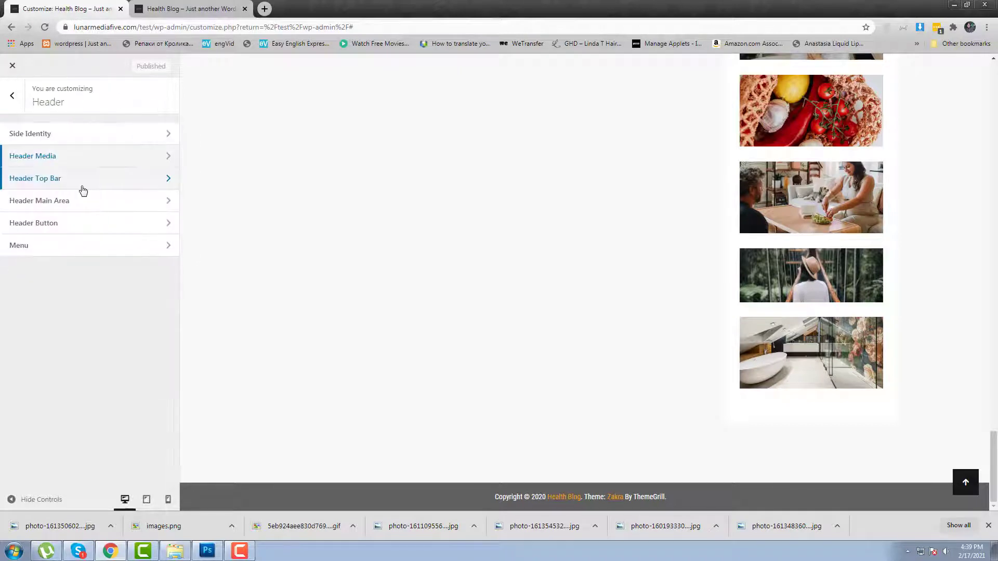
{"action": "left_click", "coordinate": [78, 201]}
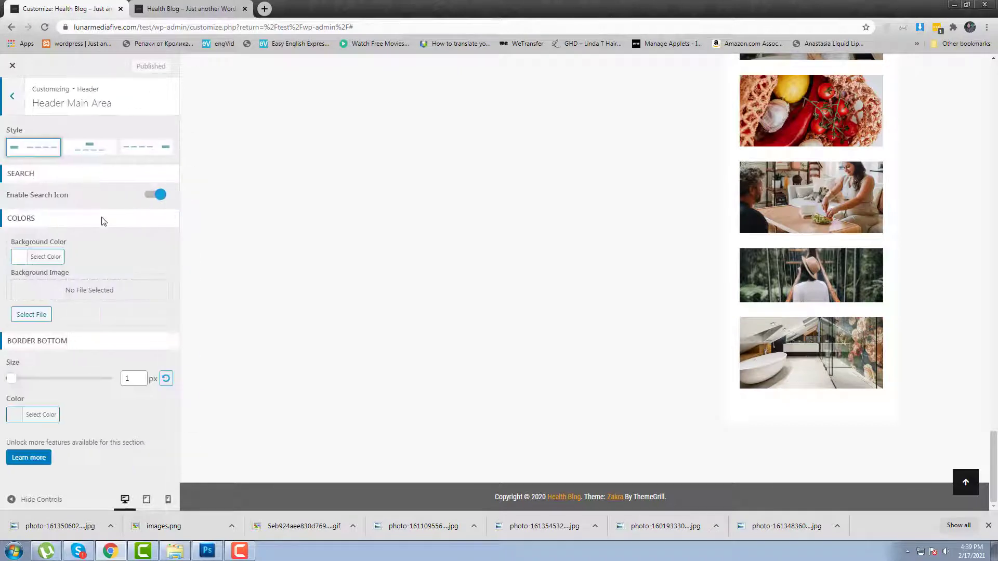
{"action": "left_click", "coordinate": [134, 153]}
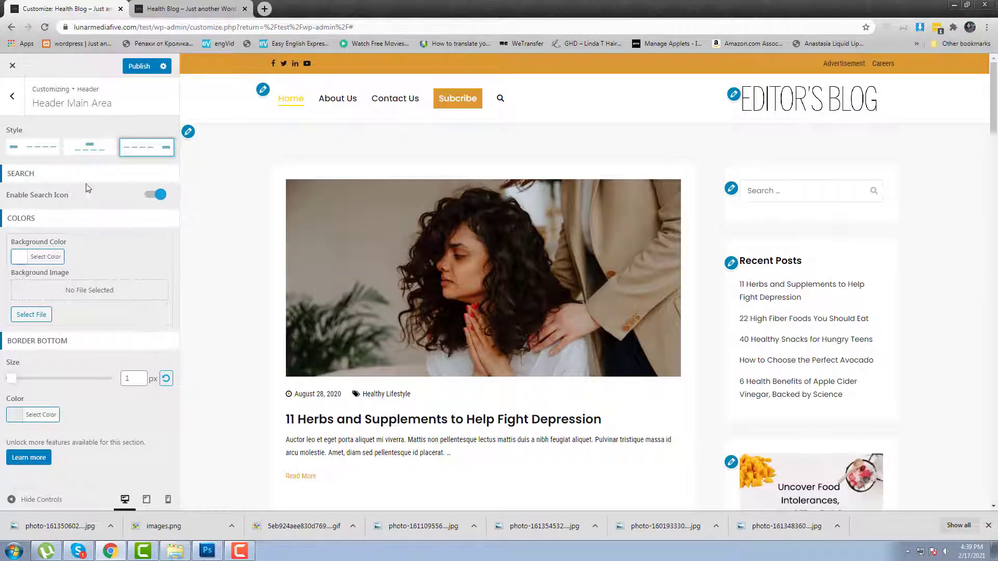
{"action": "left_click", "coordinate": [93, 152]}
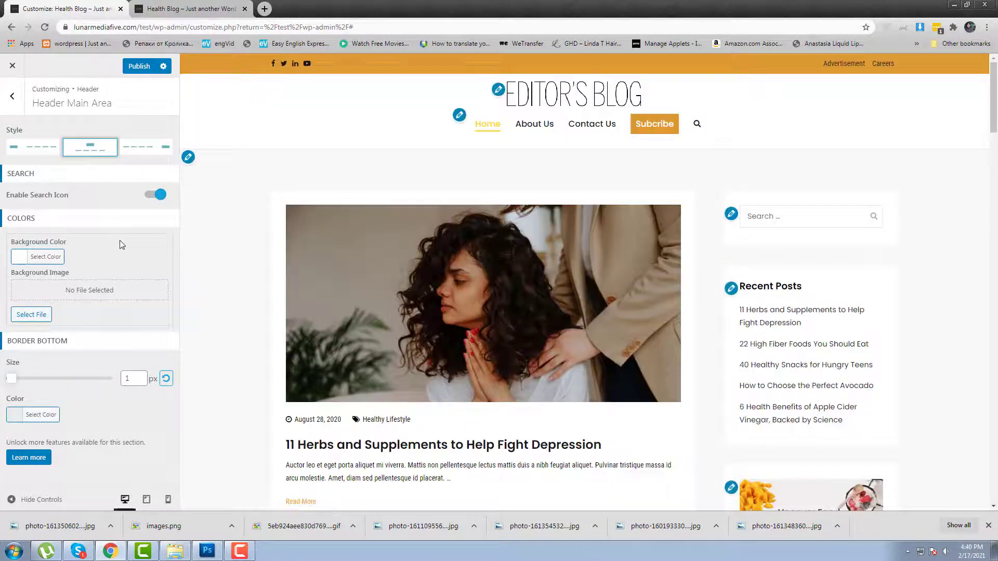
{"action": "left_click", "coordinate": [138, 66]}
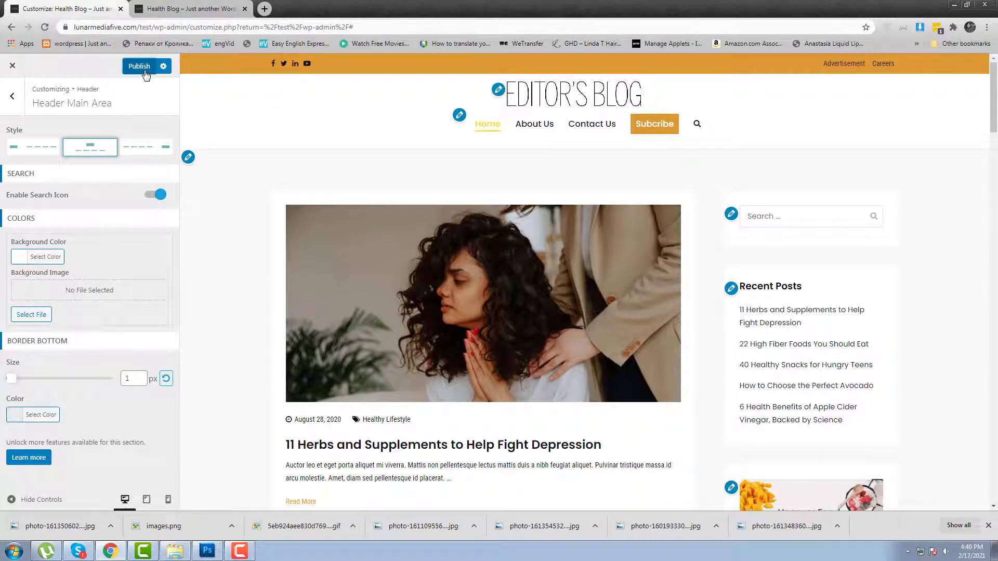
- Reload the live blog and check the page with the newly published header layout
{"action": "left_click", "coordinate": [192, 9]}
{"action": "right_click", "coordinate": [389, 131]}
{"action": "left_click", "coordinate": [411, 161]}
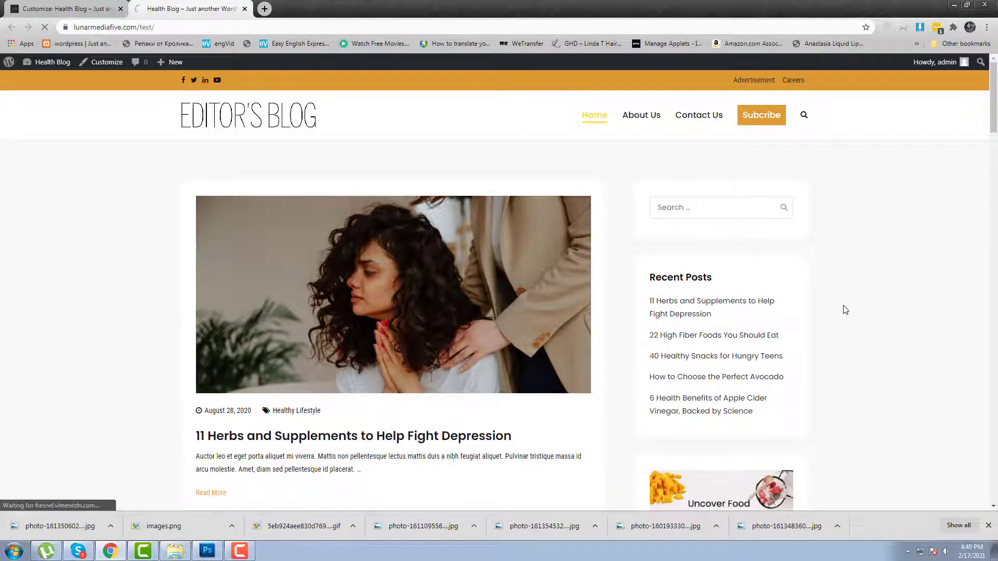
{"action": "scroll", "coordinate": [845, 317], "scroll_direction": "down", "scroll_amount": 5}
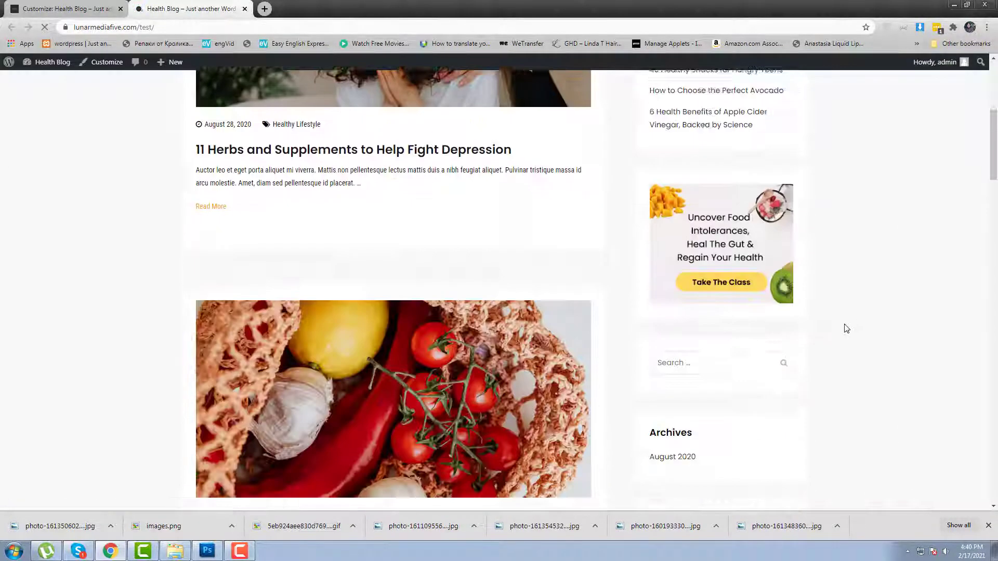
{"action": "scroll", "coordinate": [845, 322], "scroll_direction": "up", "scroll_amount": 5}
- Leave the Customizer for the WordPress dashboard and view the list of post categories
{"action": "left_click", "coordinate": [62, 9]}
{"action": "left_click", "coordinate": [13, 67]}
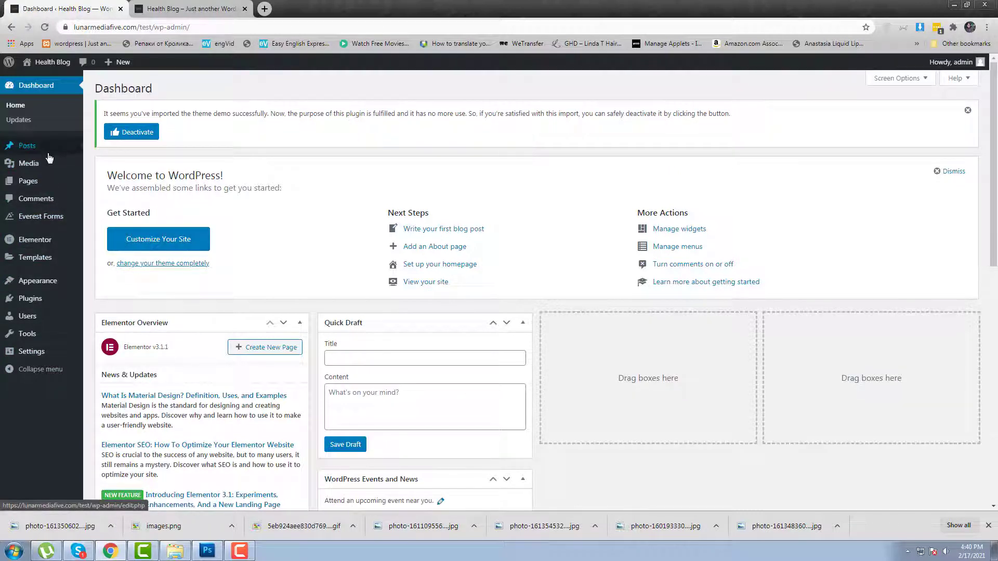
{"action": "left_click", "coordinate": [440, 264]}
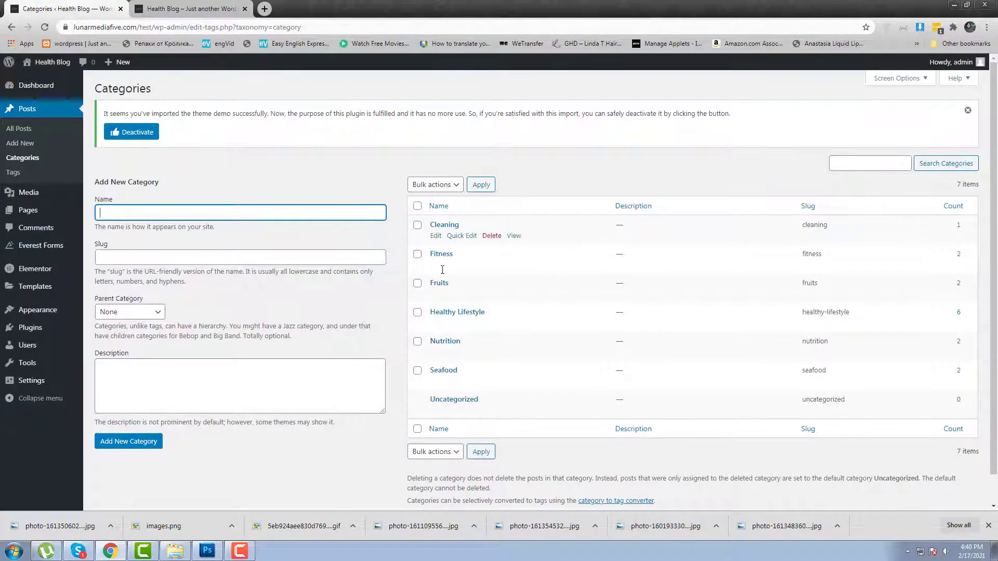
- Open the Menus screen in a new browser tab and load the Main (Primary) menu for editing
{"action": "right_click", "coordinate": [132, 361]}
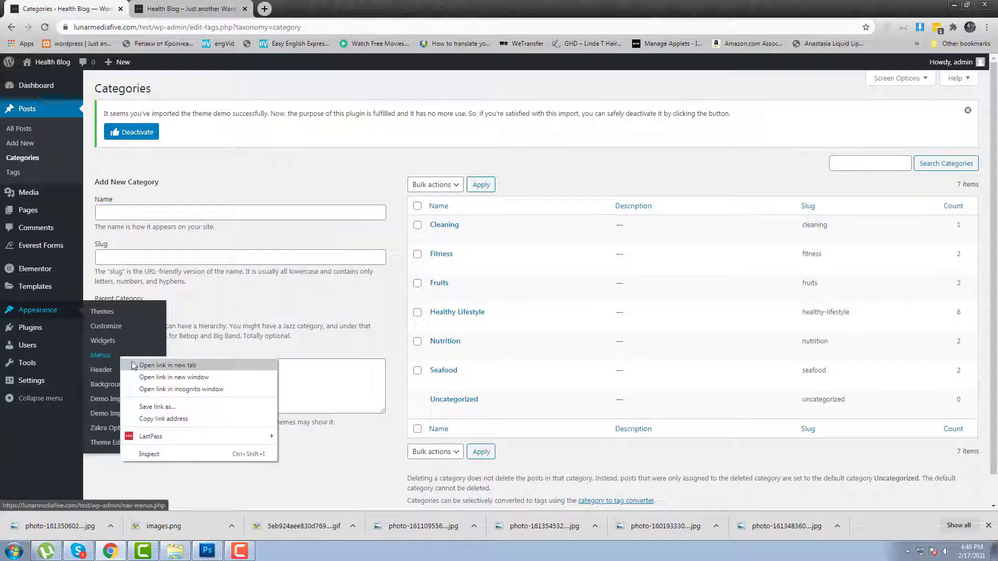
{"action": "left_click", "coordinate": [156, 365]}
{"action": "left_click", "coordinate": [187, 8]}
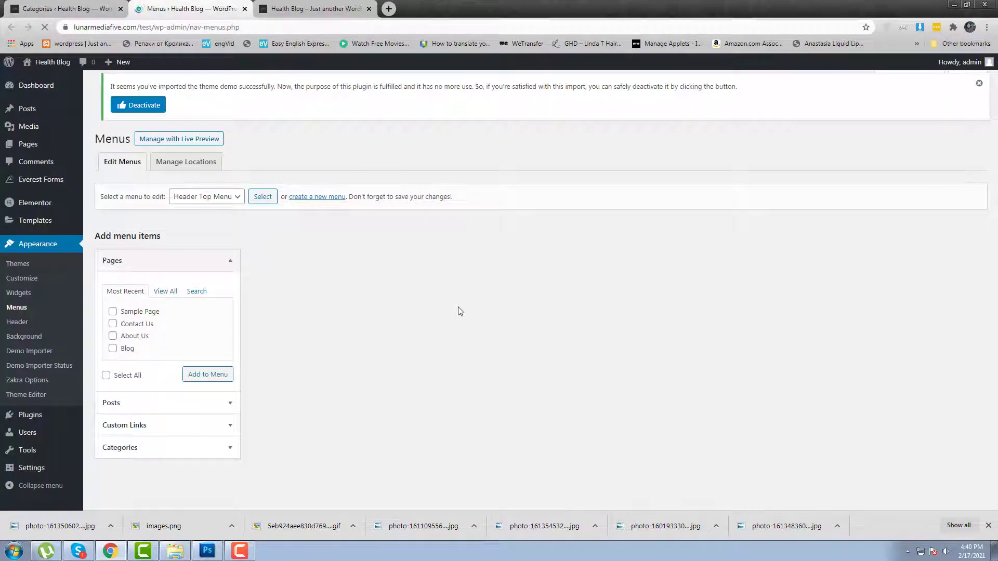
{"action": "left_click", "coordinate": [216, 203]}
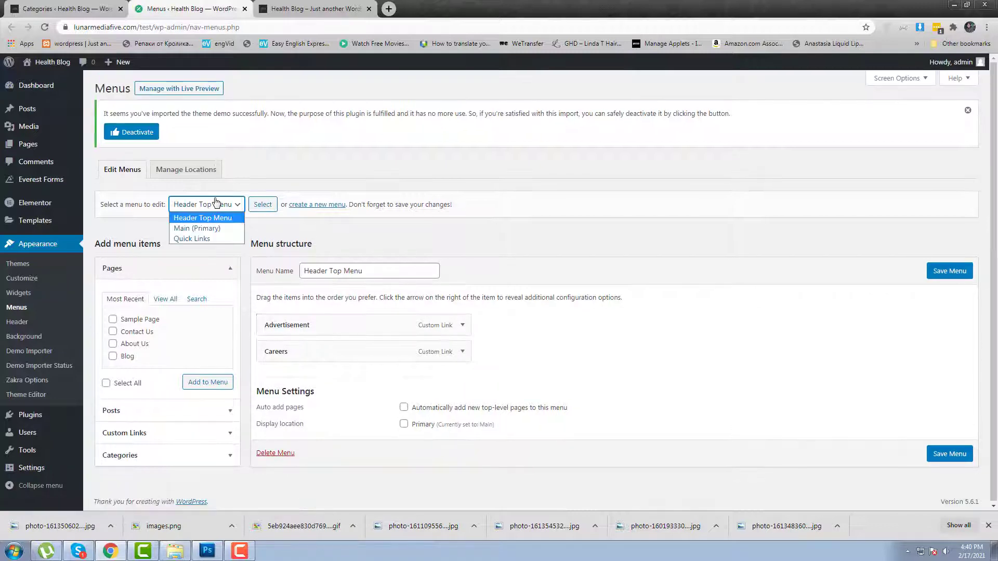
{"action": "left_click", "coordinate": [197, 228]}
{"action": "left_click", "coordinate": [262, 204]}
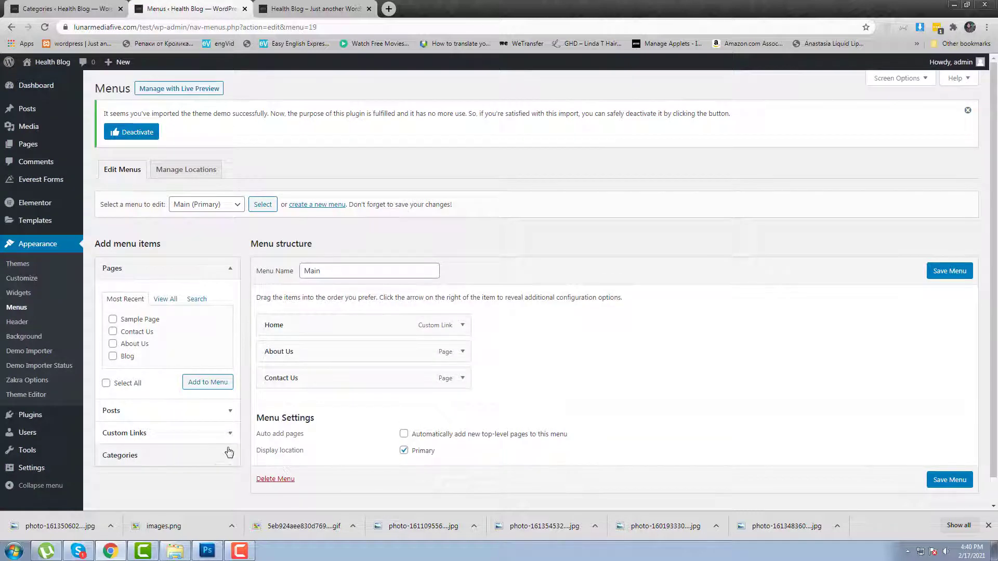
- Add the Healthy Lifestyle, Fitness, Fruits, Nutrition and Seafood categories to the Main menu and move Contact Us to the end
{"action": "left_click", "coordinate": [211, 457]}
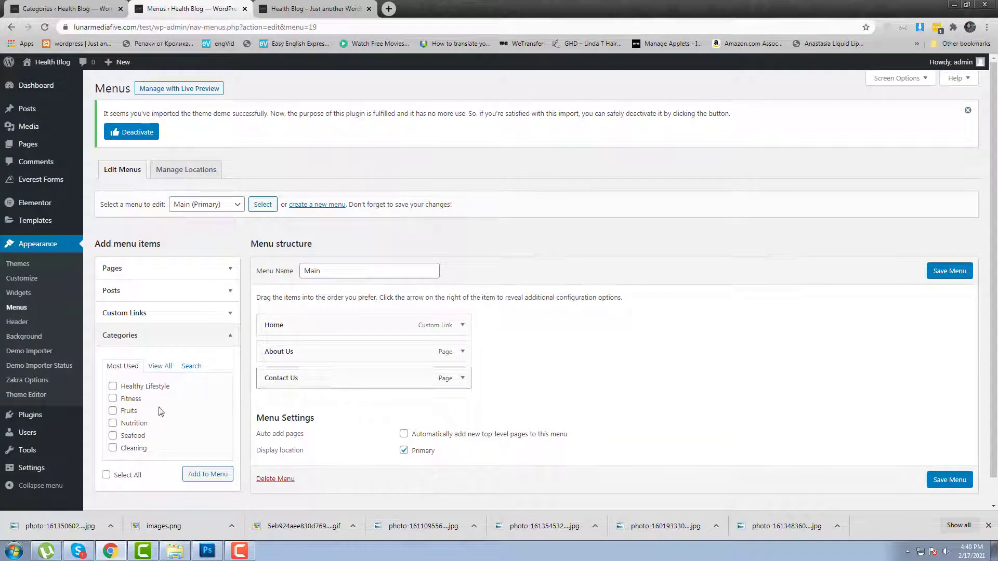
{"action": "left_click", "coordinate": [139, 389]}
{"action": "left_click", "coordinate": [128, 414]}
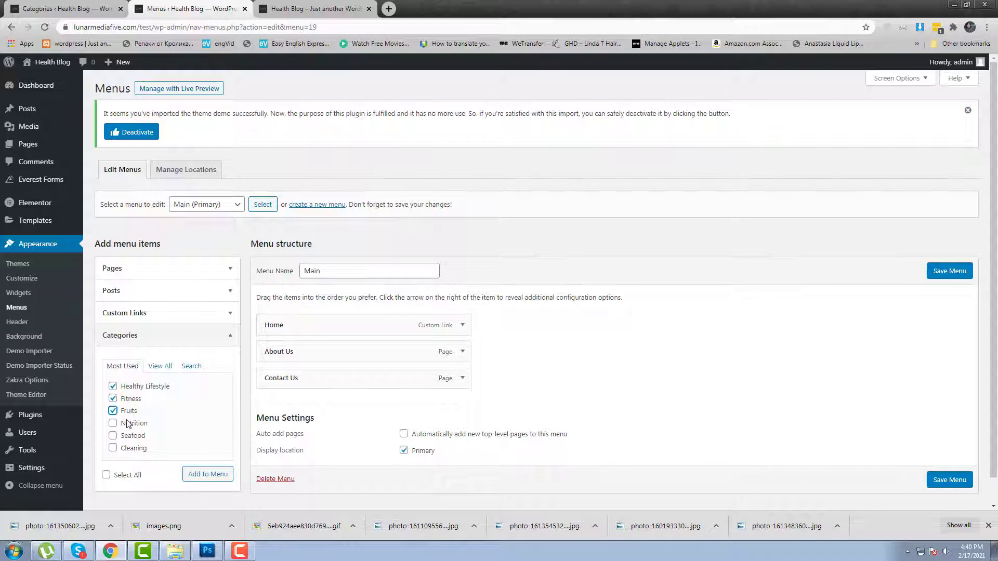
{"action": "left_click", "coordinate": [127, 423]}
{"action": "scroll", "coordinate": [409, 269], "scroll_direction": "down", "scroll_amount": 2}
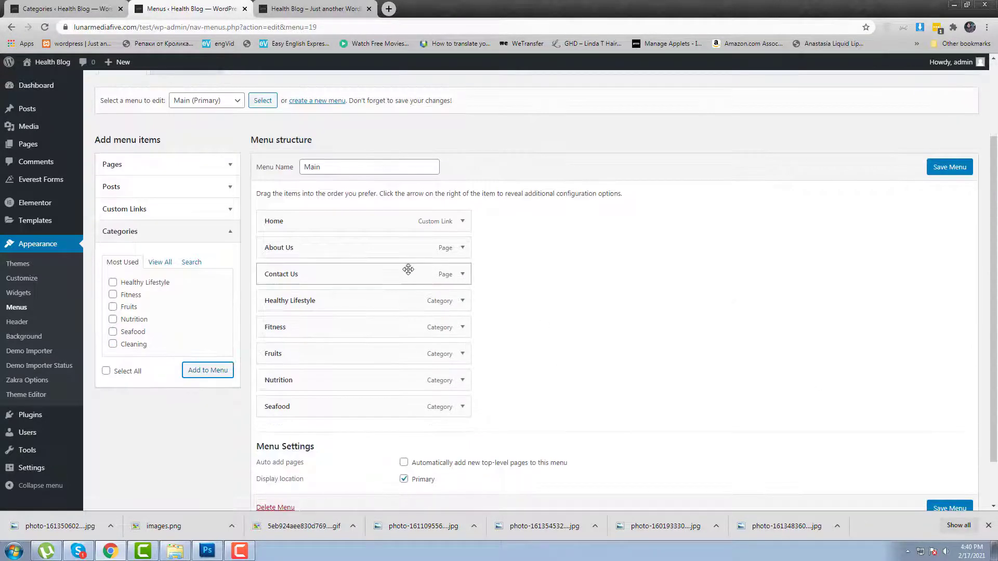
{"action": "left_click_drag", "start_coordinate": [389, 270], "coordinate": [421, 458]}
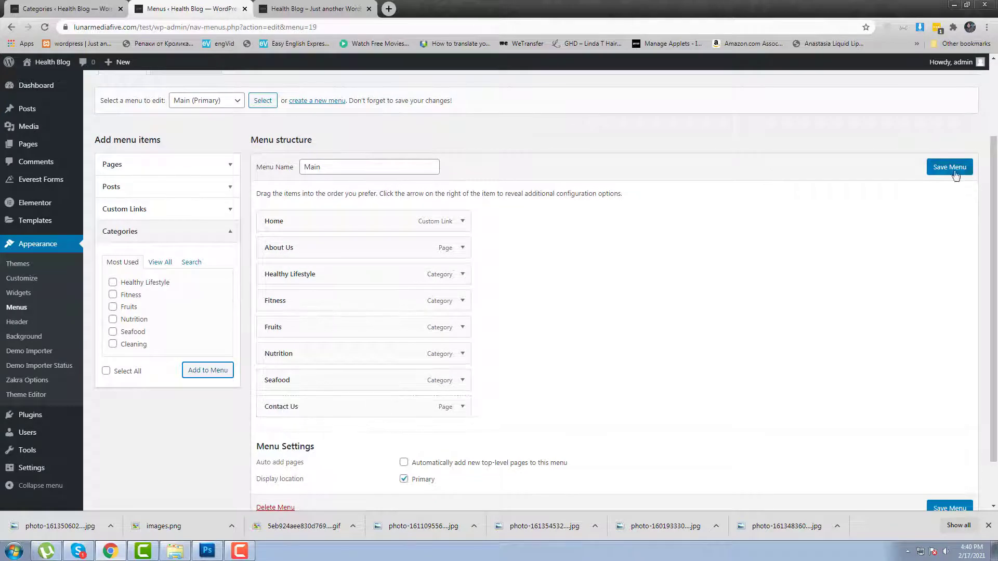
- Save the Main menu and reload the live blog to check the category links in its header
{"action": "left_click", "coordinate": [324, 7]}
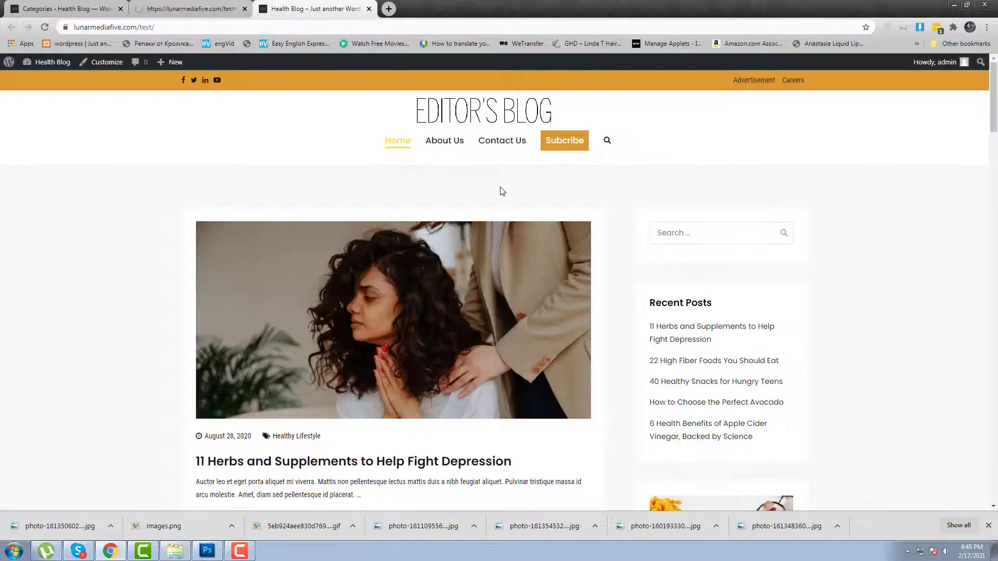
{"action": "right_click", "coordinate": [637, 130]}
{"action": "left_click", "coordinate": [666, 164]}
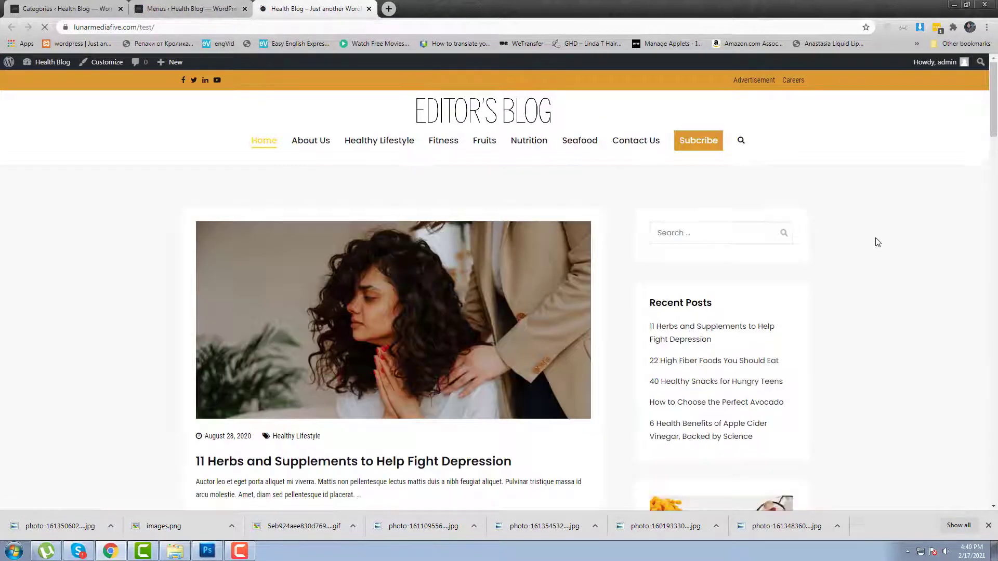
{"action": "scroll", "coordinate": [880, 241], "scroll_direction": "down", "scroll_amount": 5}
{"action": "scroll", "coordinate": [881, 241], "scroll_direction": "up", "scroll_amount": 5}
{"action": "scroll", "coordinate": [881, 242], "scroll_direction": "down", "scroll_amount": 1}
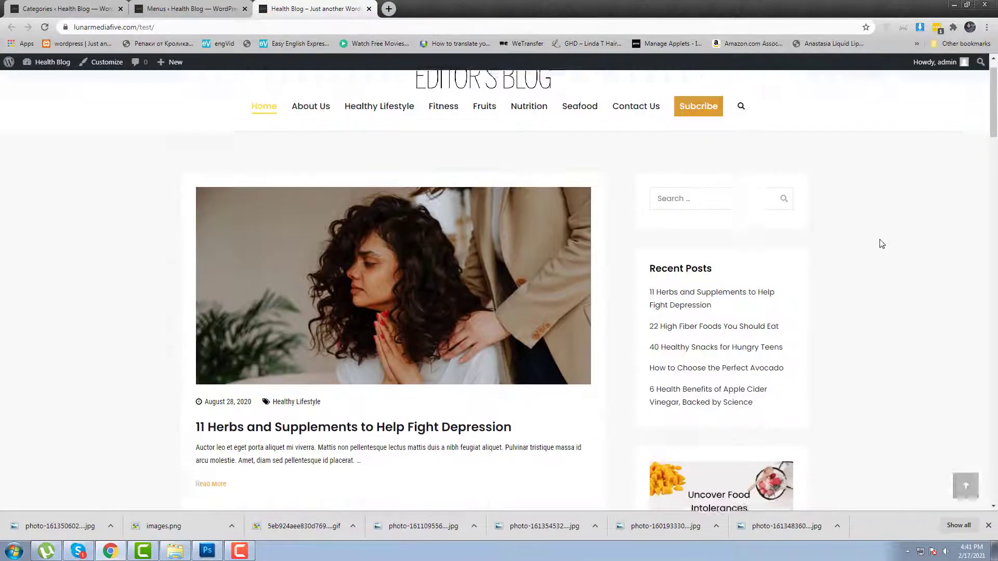
{"action": "scroll", "coordinate": [880, 242], "scroll_direction": "up", "scroll_amount": 1}
- Start a new blog post, find the lipsum.com generator in a new browser tab and copy its five Lorem Ipsum paragraphs
{"action": "left_click", "coordinate": [72, 8]}
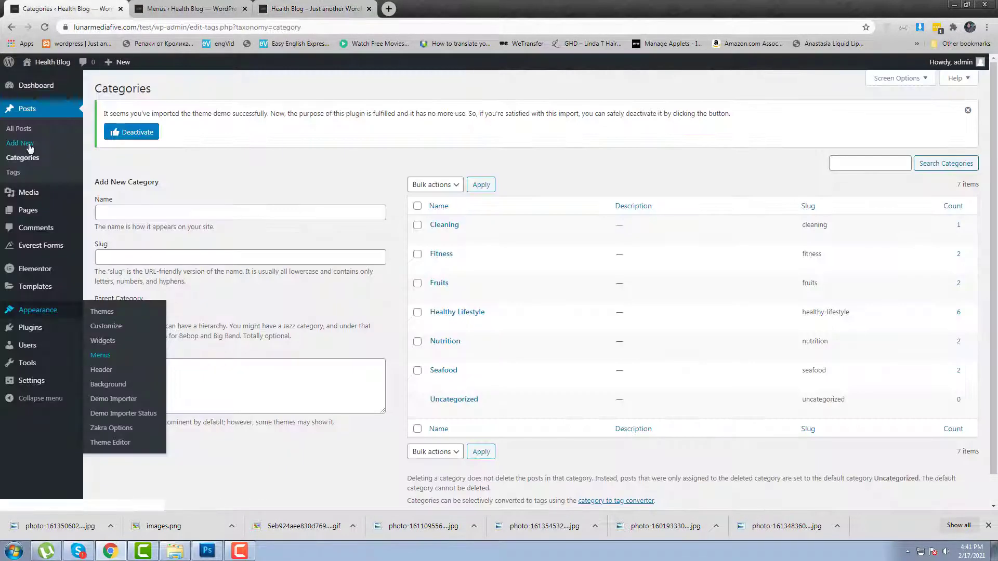
{"action": "left_click", "coordinate": [23, 144]}
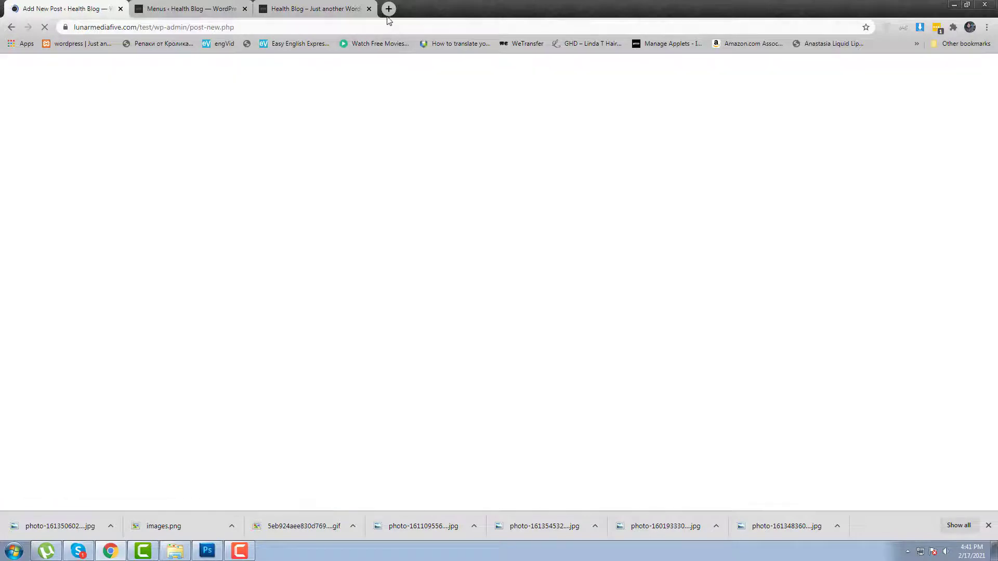
{"action": "left_click", "coordinate": [388, 10]}
{"action": "type", "text": "Lourm ipusm"}
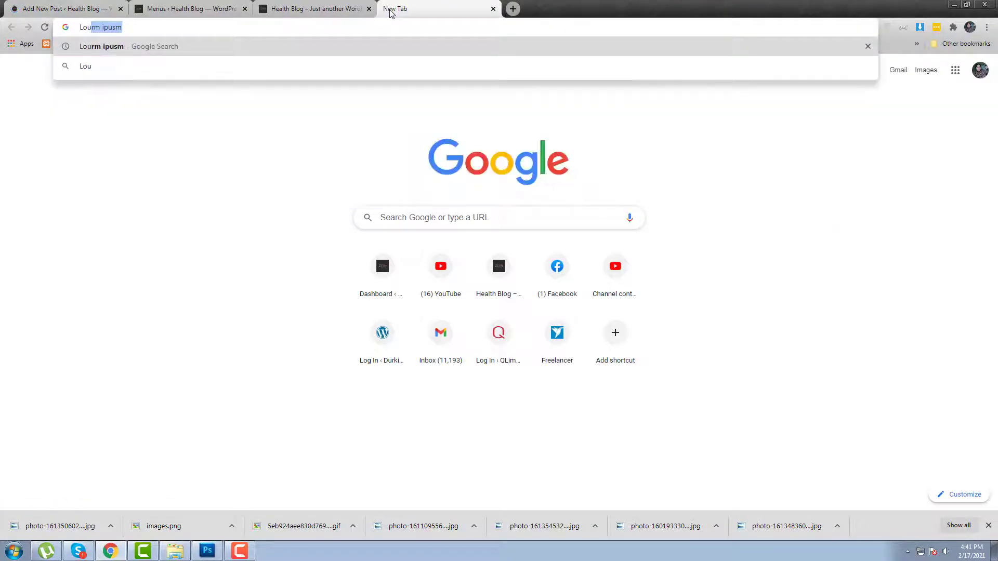
{"action": "key", "text": "Return"}
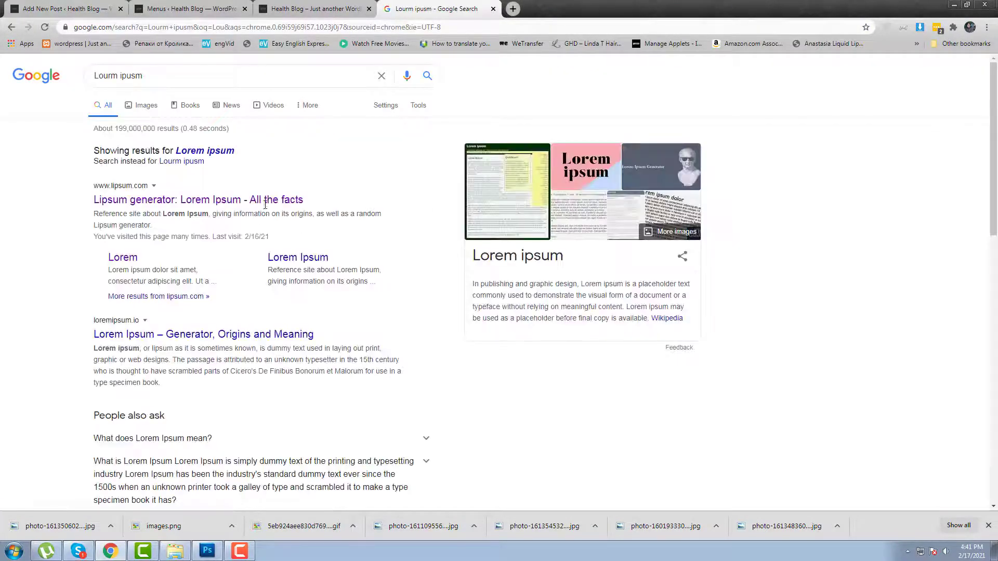
{"action": "left_click", "coordinate": [260, 199]}
{"action": "scroll", "coordinate": [660, 297], "scroll_direction": "down", "scroll_amount": 4}
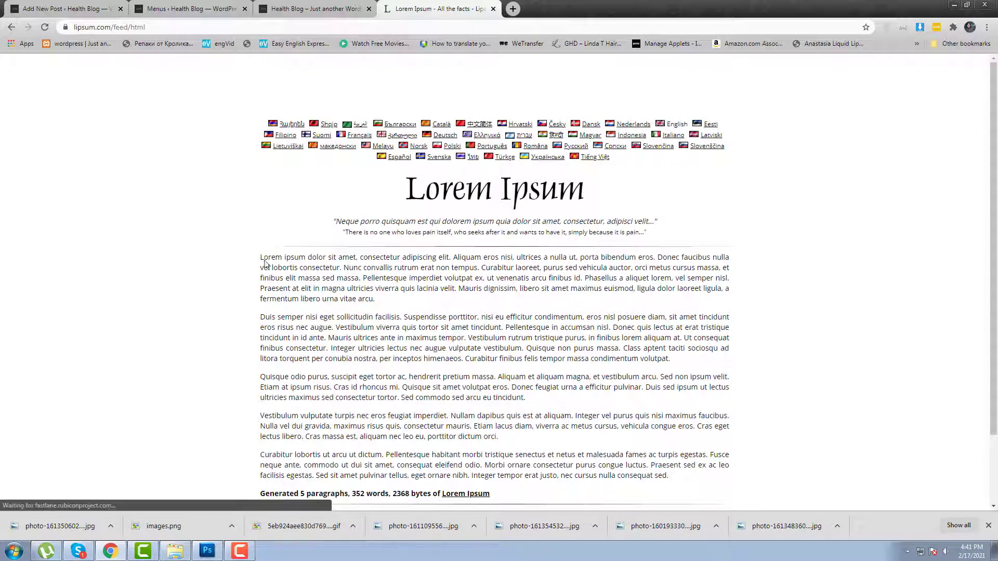
{"action": "left_click_drag", "start_coordinate": [261, 257], "coordinate": [699, 481]}
- Title the new post "New Post Test" and paste the copied Lorem Ipsum paragraphs as its body
{"action": "key", "text": "ctrl+1"}
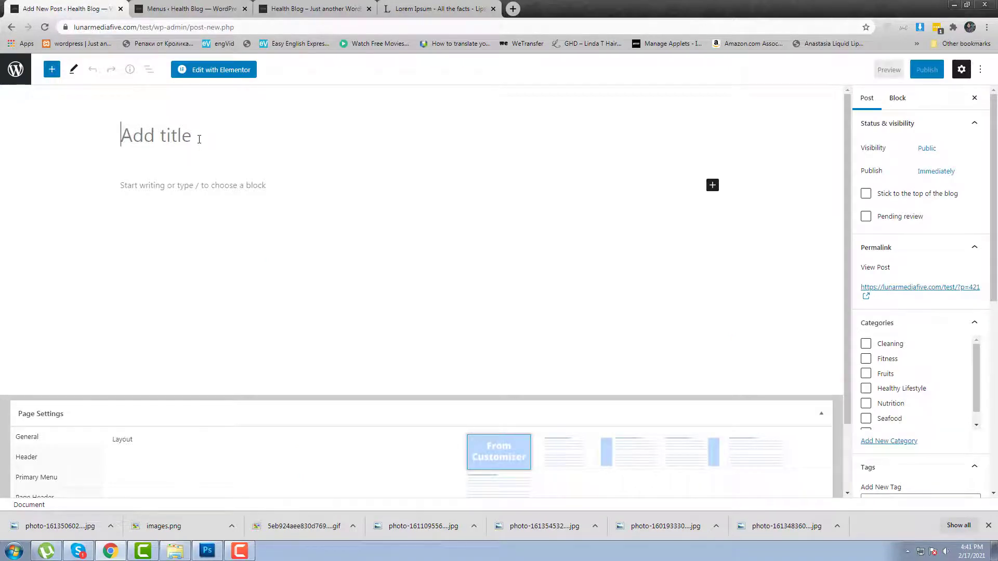
{"action": "type", "text": "New Post Test"}
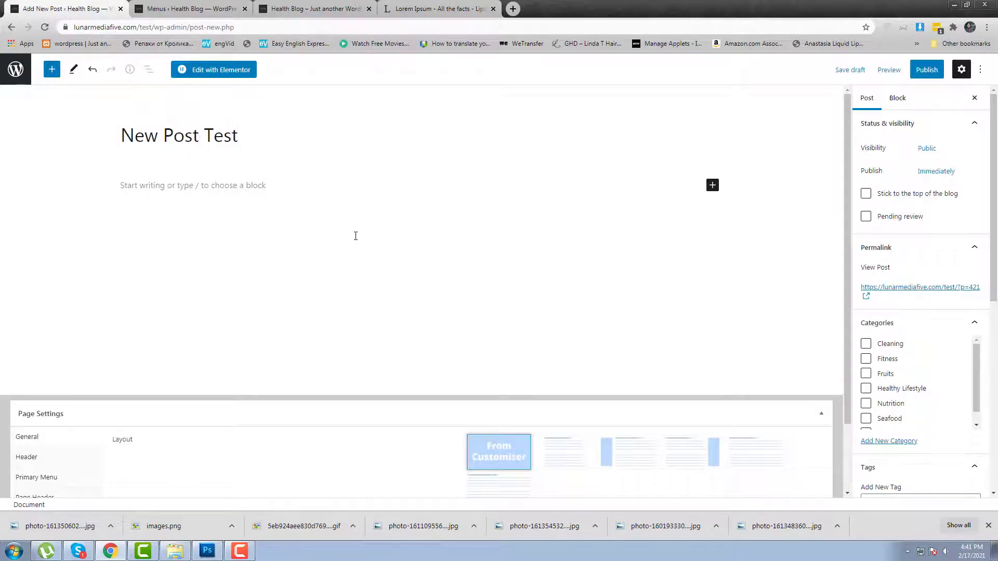
{"action": "left_click", "coordinate": [355, 236]}
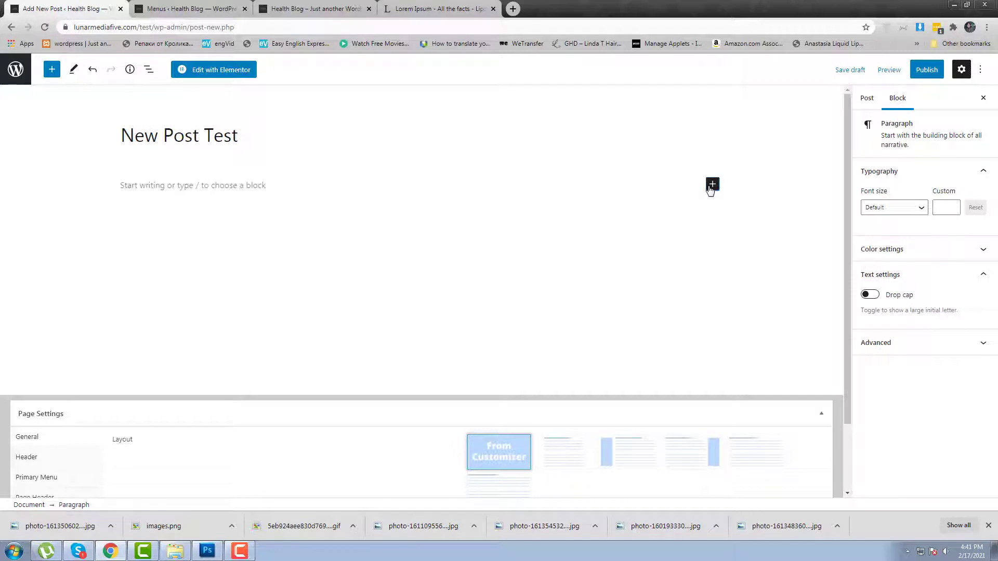
{"action": "left_click", "coordinate": [712, 185]}
{"action": "left_click", "coordinate": [735, 269]}
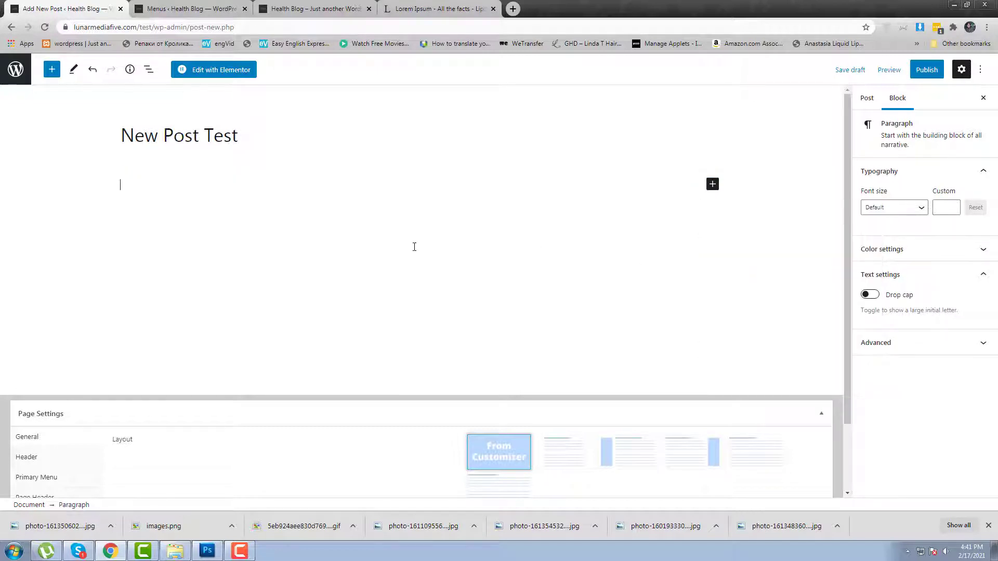
{"action": "key", "text": "ctrl+v"}
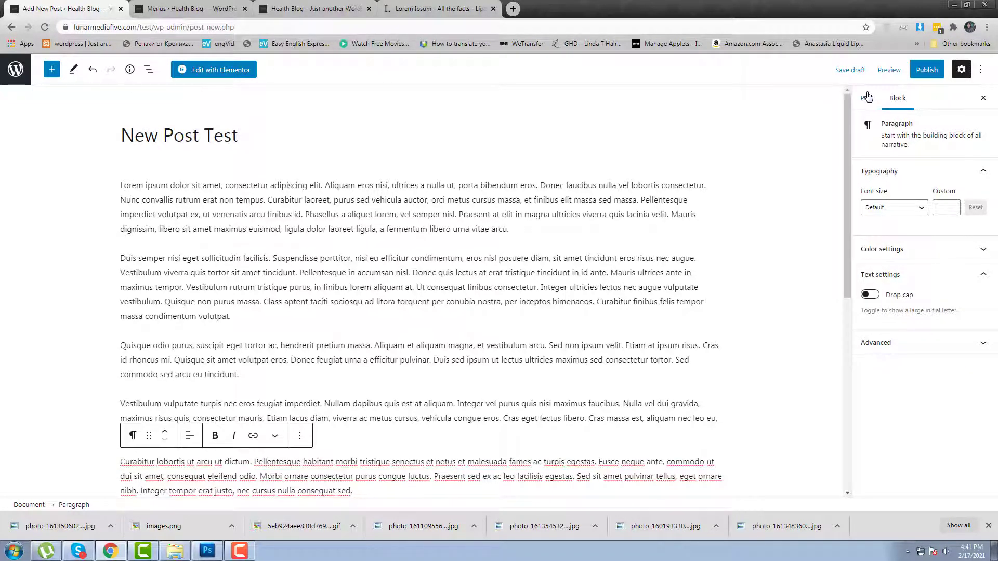
- Assign the post to Cleaning, Fitness, Fruits, Healthy Lifestyle, Nutrition, Seafood and Uncategorized
{"action": "left_click", "coordinate": [872, 103]}
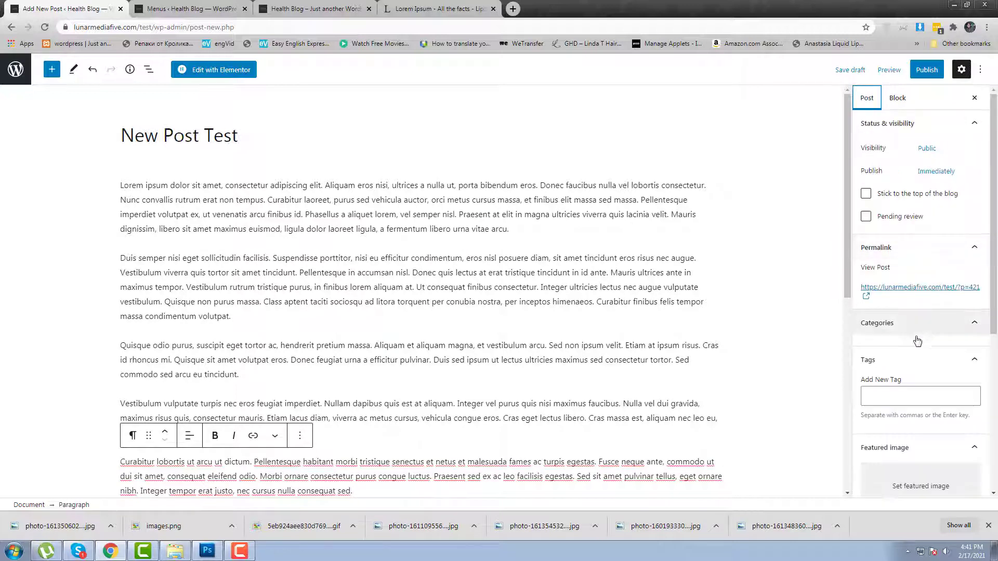
{"action": "left_click", "coordinate": [913, 335]}
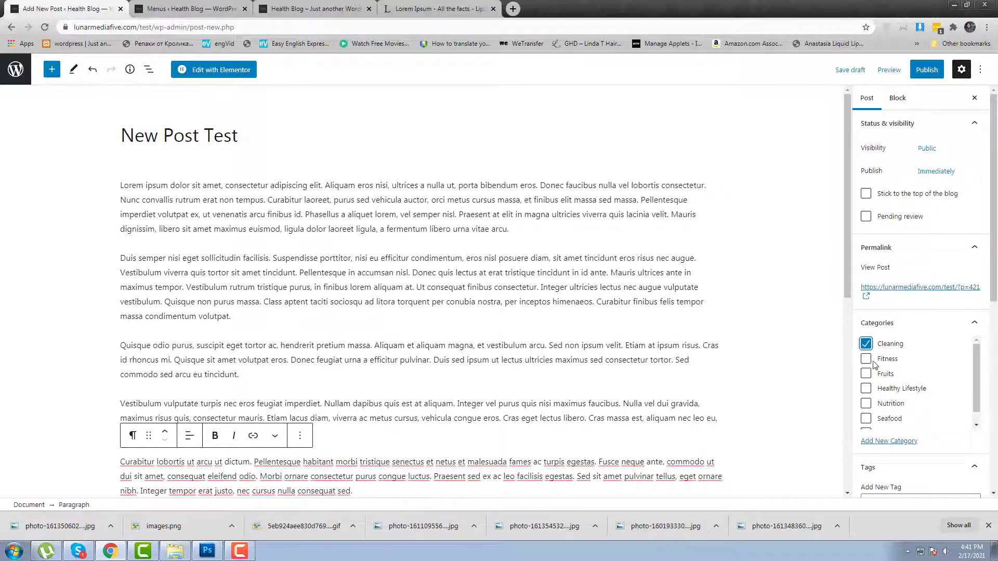
{"action": "left_click", "coordinate": [868, 405]}
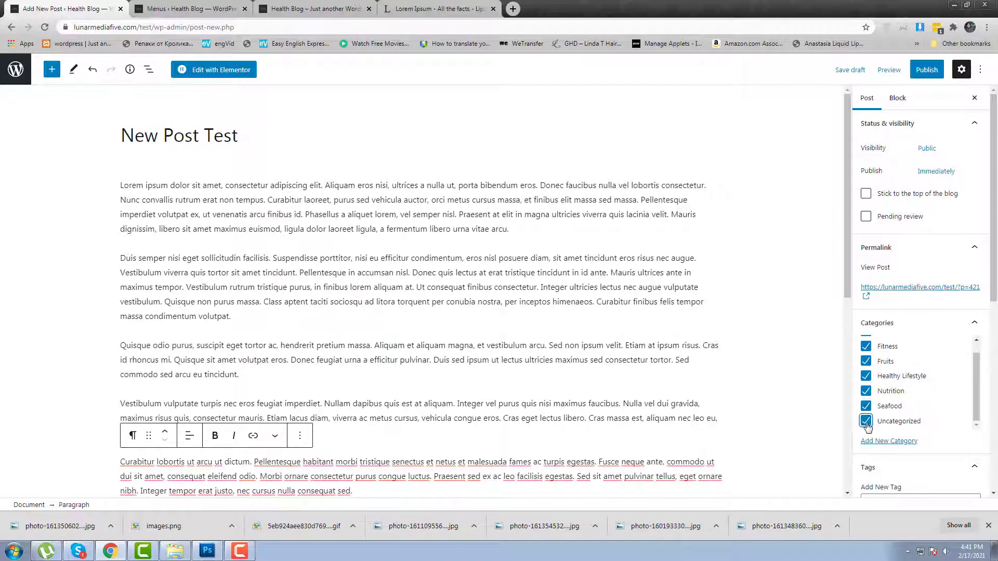
{"action": "scroll", "coordinate": [894, 291], "scroll_direction": "down", "scroll_amount": 6}
{"action": "left_click", "coordinate": [899, 278]}
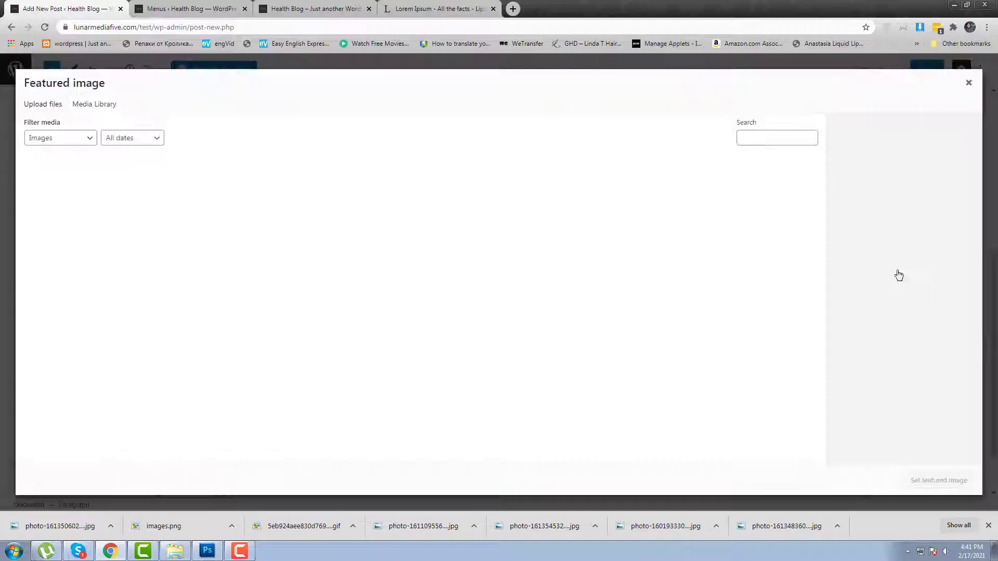
{"action": "left_click", "coordinate": [43, 104]}
{"action": "left_click", "coordinate": [483, 275]}
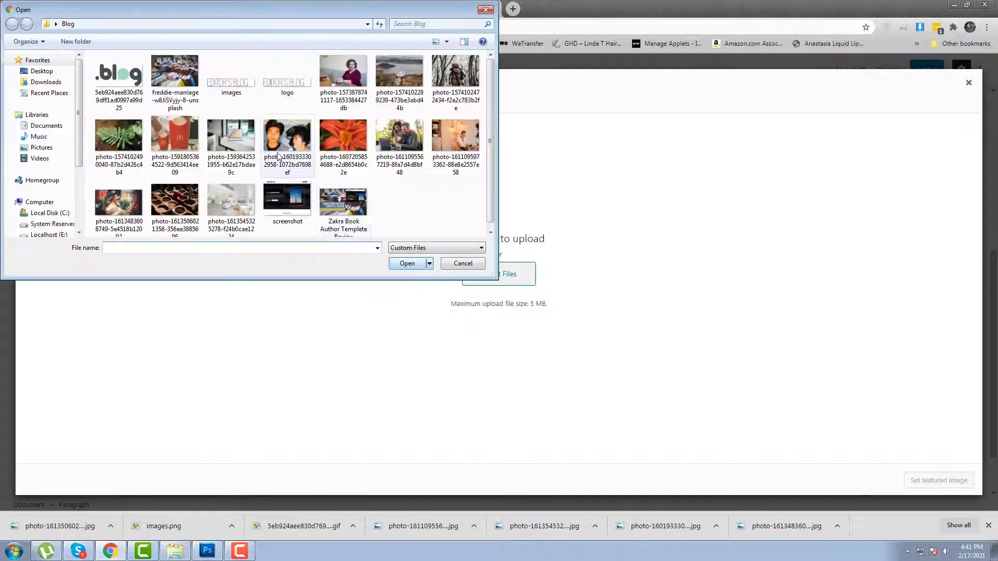
{"action": "left_click", "coordinate": [309, 153]}
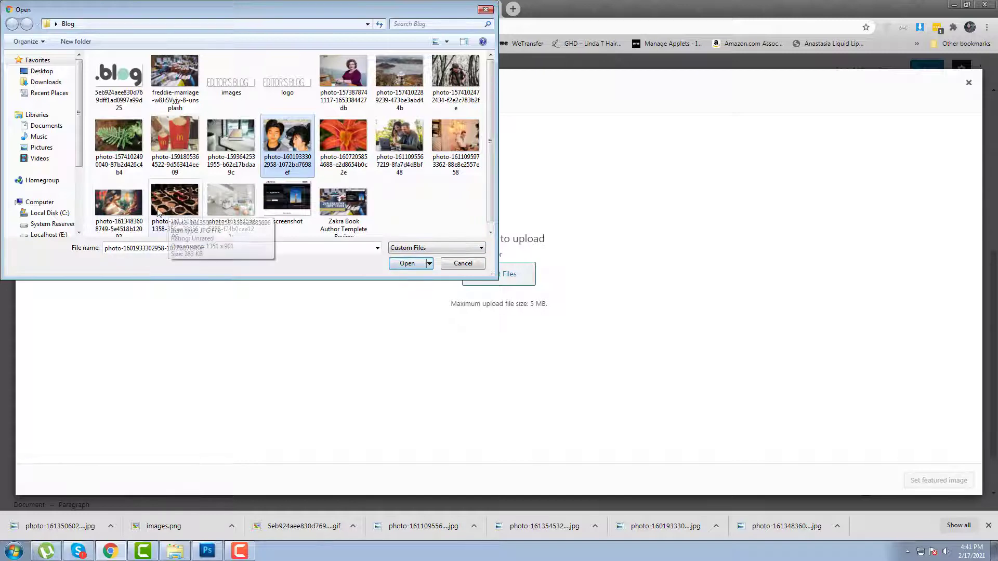
{"action": "left_click", "coordinate": [142, 174]}
{"action": "left_click", "coordinate": [407, 265]}
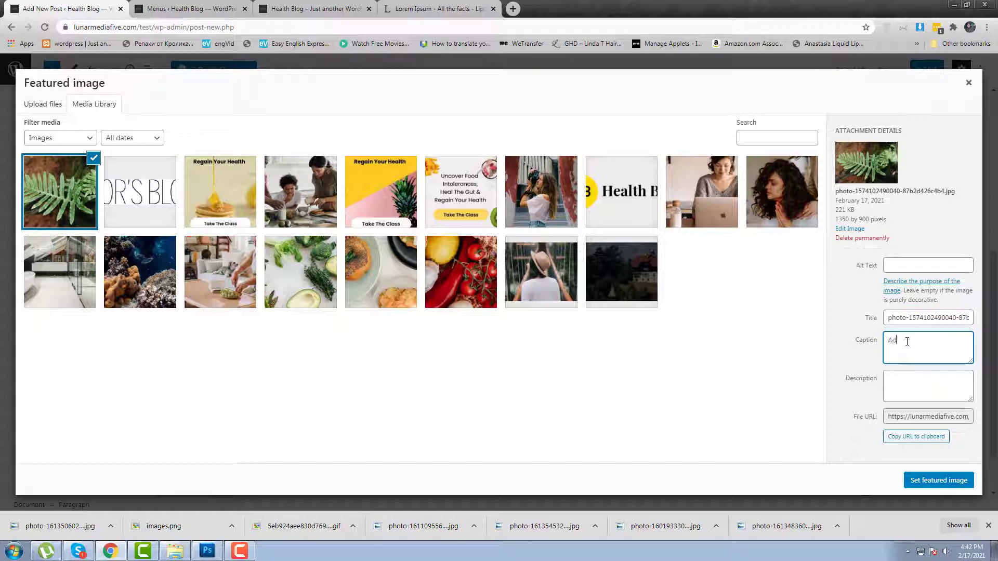
{"action": "left_click", "coordinate": [923, 477]}
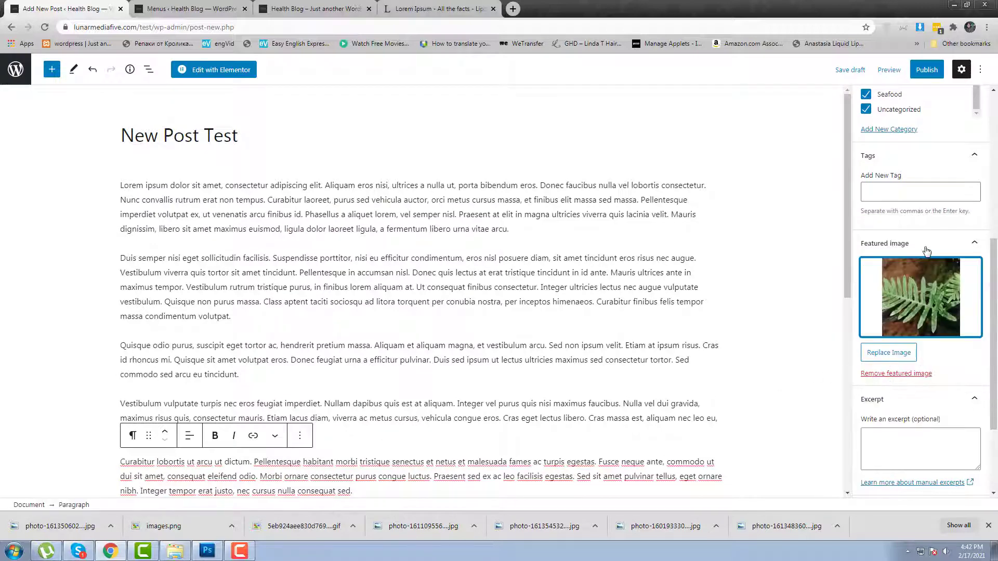
- Publish the post and reload the live blog to check how it appears in the post list
{"action": "left_click", "coordinate": [926, 78]}
{"action": "left_click", "coordinate": [910, 73]}
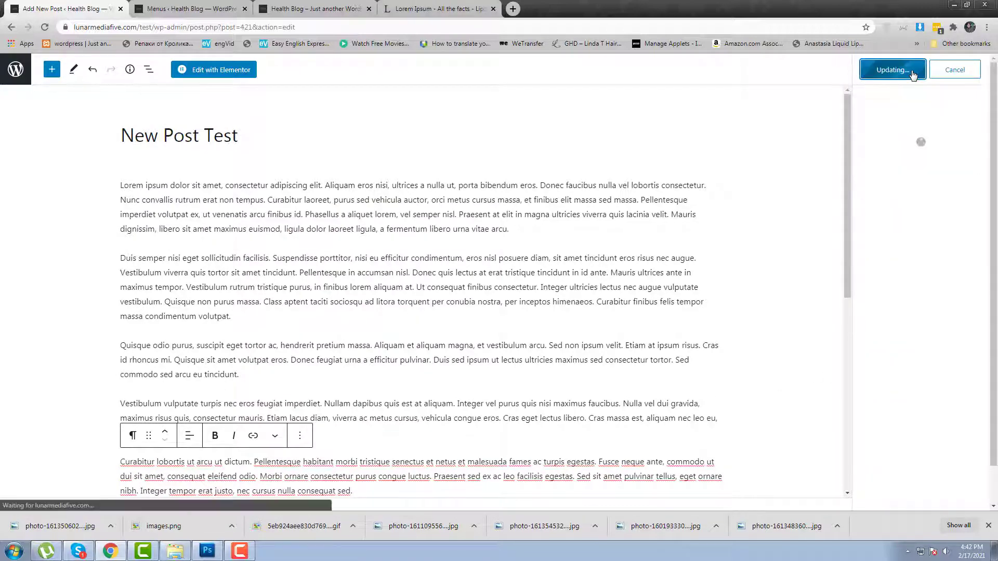
{"action": "left_click", "coordinate": [312, 8]}
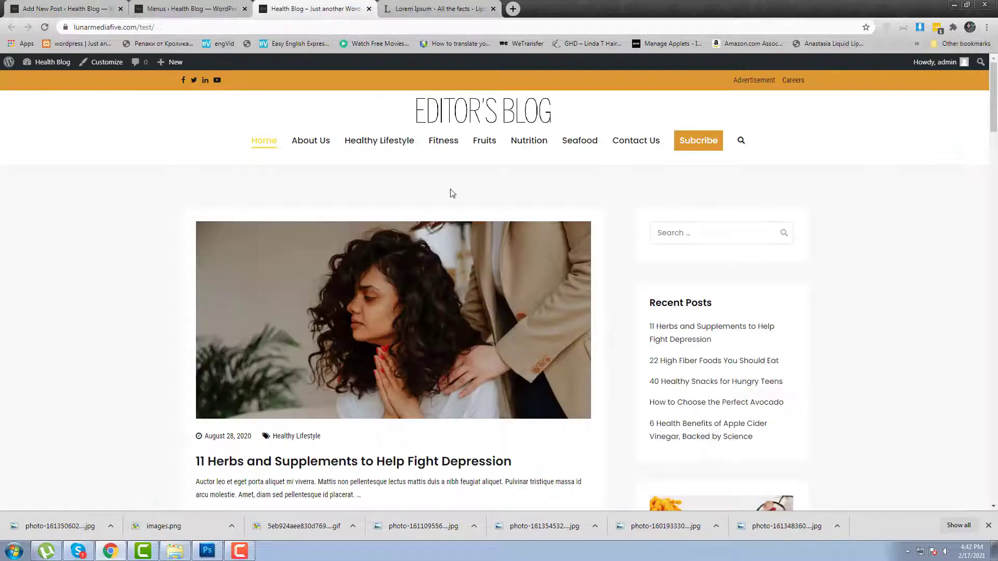
{"action": "key", "text": "F5"}
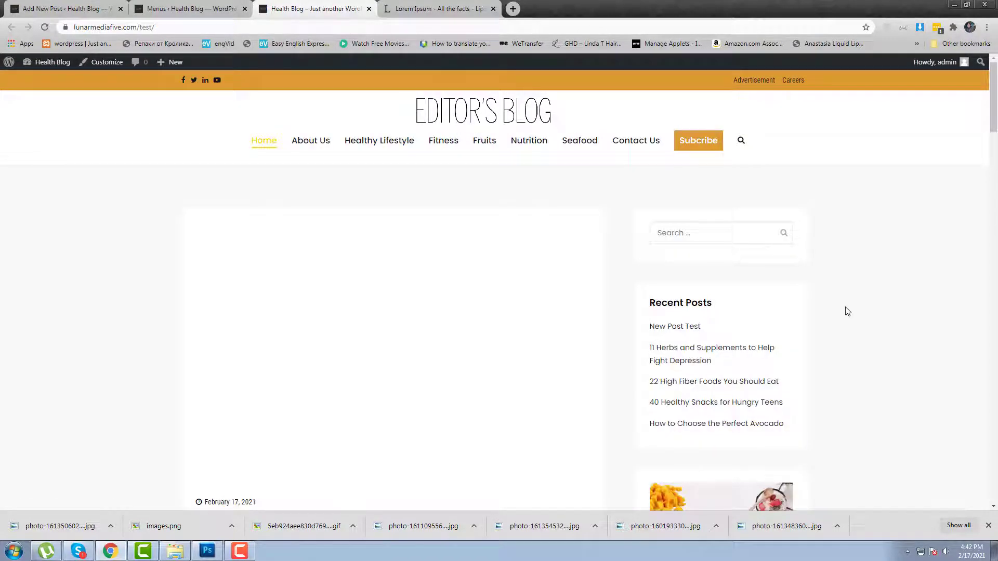
{"action": "scroll", "coordinate": [847, 312], "scroll_direction": "down", "scroll_amount": 3}
{"action": "scroll", "coordinate": [805, 315], "scroll_direction": "up", "scroll_amount": 3}
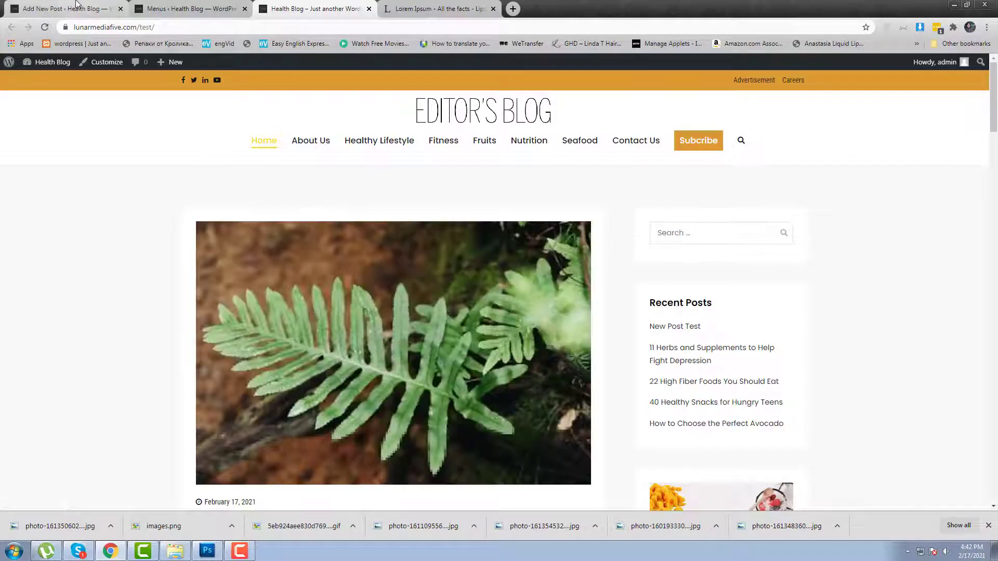
{"action": "scroll", "coordinate": [562, 338], "scroll_direction": "down", "scroll_amount": 2}
{"action": "scroll", "coordinate": [562, 367], "scroll_direction": "down", "scroll_amount": 6}
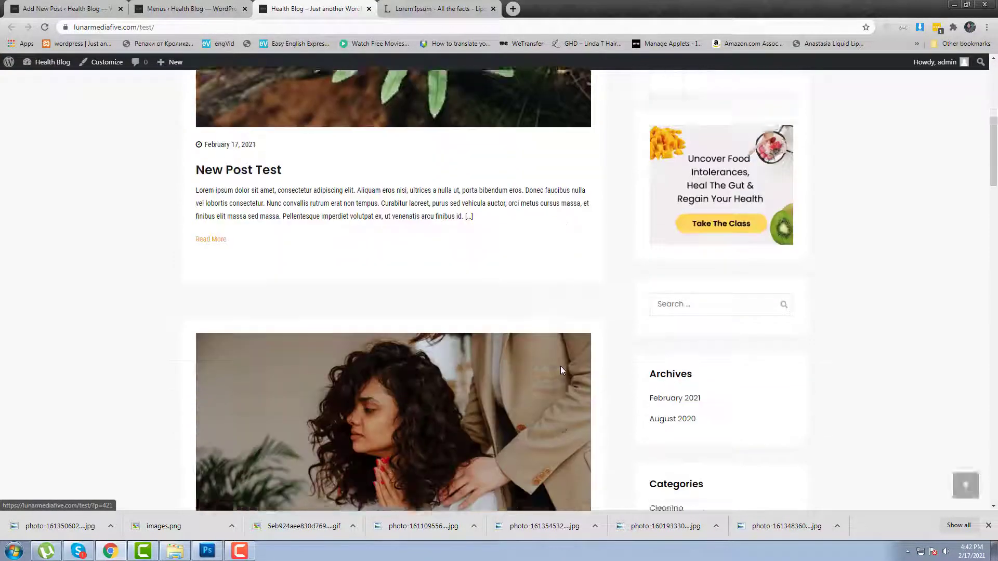
{"action": "scroll", "coordinate": [562, 367], "scroll_direction": "up", "scroll_amount": 8}
{"action": "scroll", "coordinate": [561, 369], "scroll_direction": "down", "scroll_amount": 4}
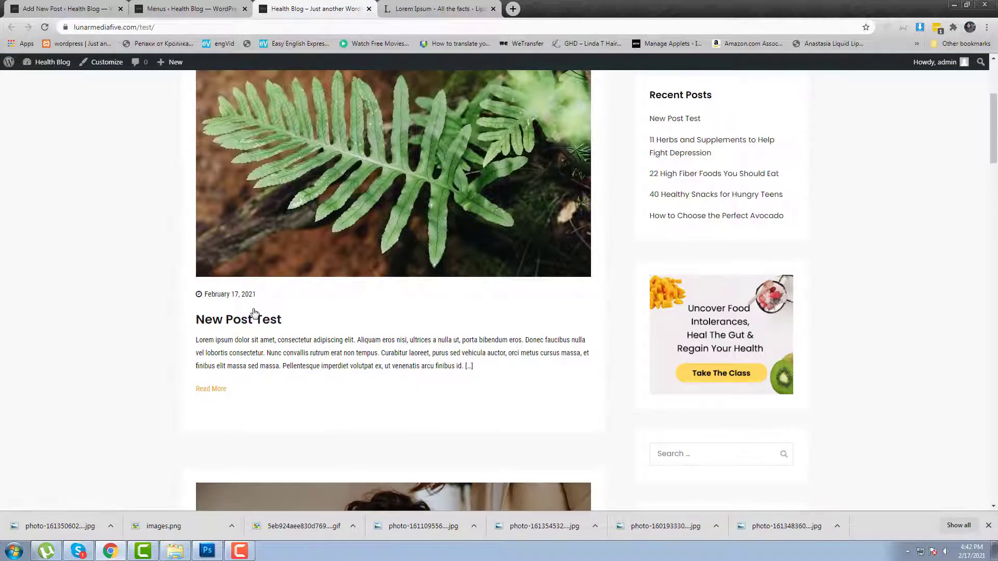
- Open the New Post Test article on the live blog and look through its header, image, text and sidebar
{"action": "left_click", "coordinate": [254, 327]}
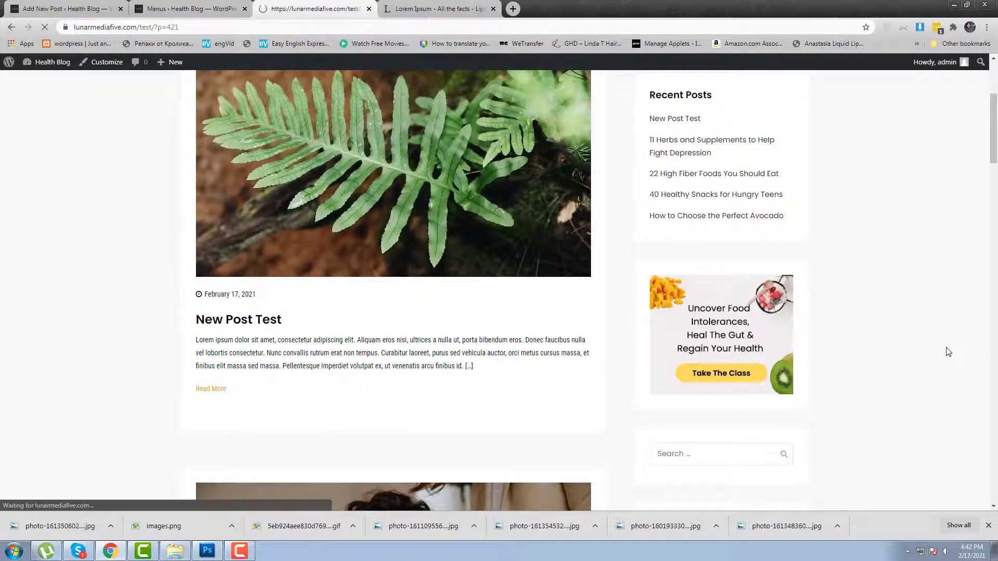
{"action": "scroll", "coordinate": [947, 349], "scroll_direction": "down", "scroll_amount": 15}
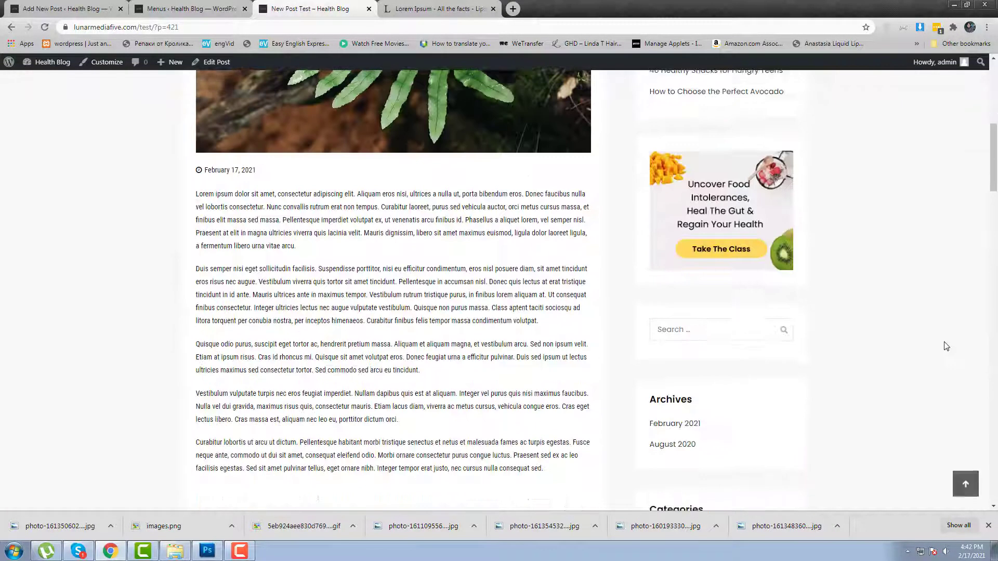
{"action": "scroll", "coordinate": [942, 344], "scroll_direction": "up", "scroll_amount": 13}
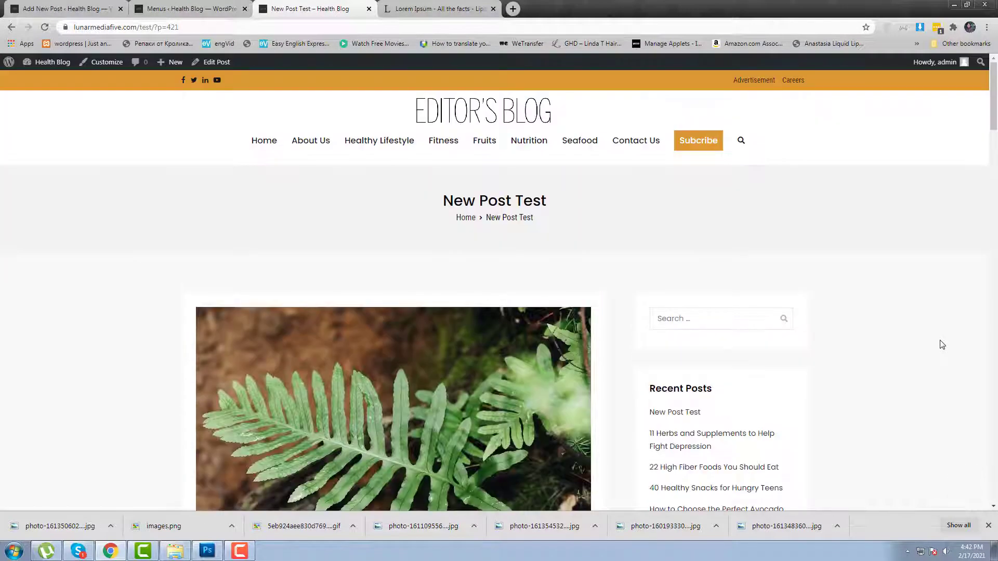
{"action": "scroll", "coordinate": [942, 345], "scroll_direction": "down", "scroll_amount": 10}
{"action": "scroll", "coordinate": [942, 345], "scroll_direction": "up", "scroll_amount": 10}
- Open the Widgets screen in place of the Menus screen and compare it with the sidebar on the live post
{"action": "left_click", "coordinate": [68, 8]}
{"action": "left_click", "coordinate": [164, 5]}
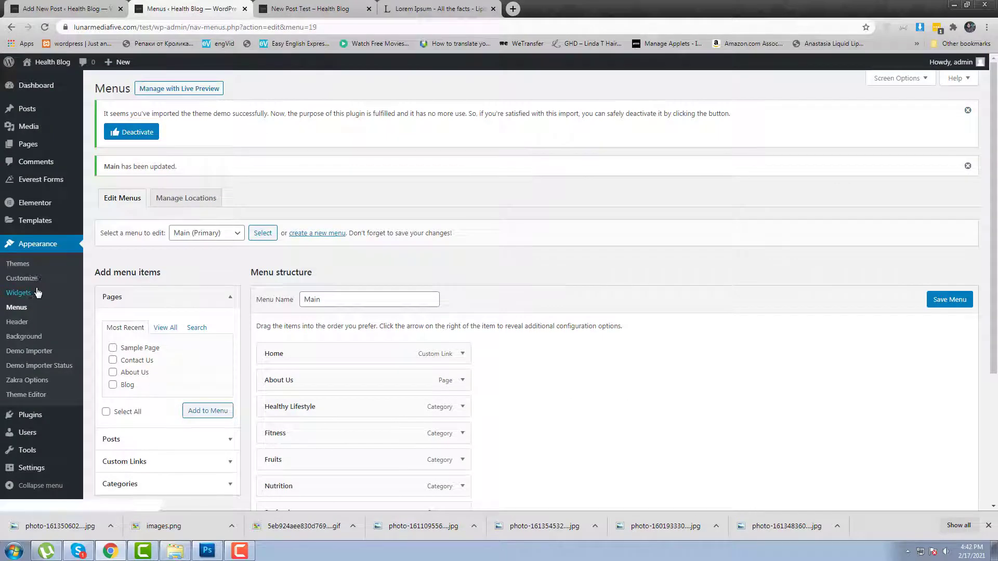
{"action": "left_click", "coordinate": [321, 7]}
{"action": "scroll", "coordinate": [759, 379], "scroll_direction": "down", "scroll_amount": 6}
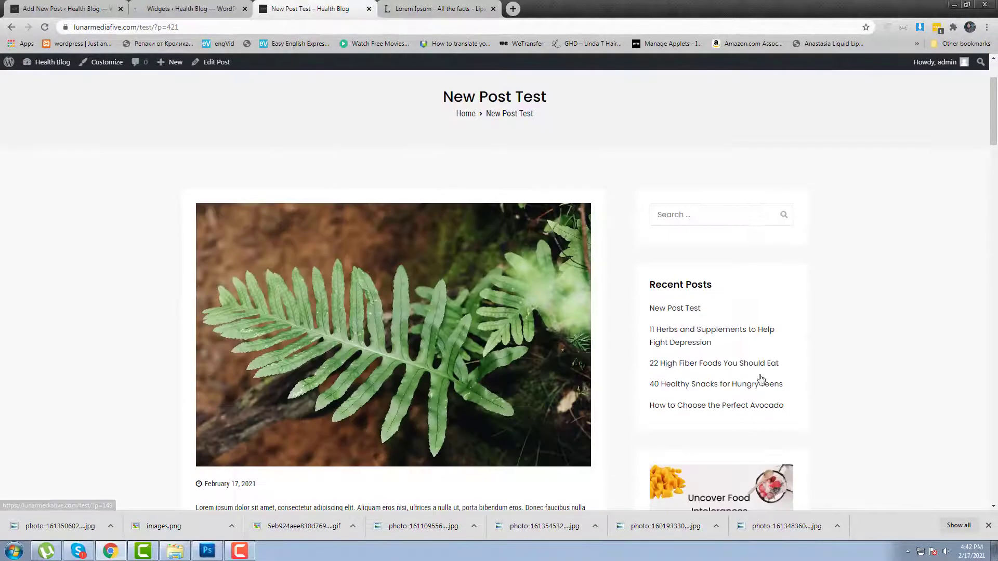
{"action": "left_click", "coordinate": [223, 6]}
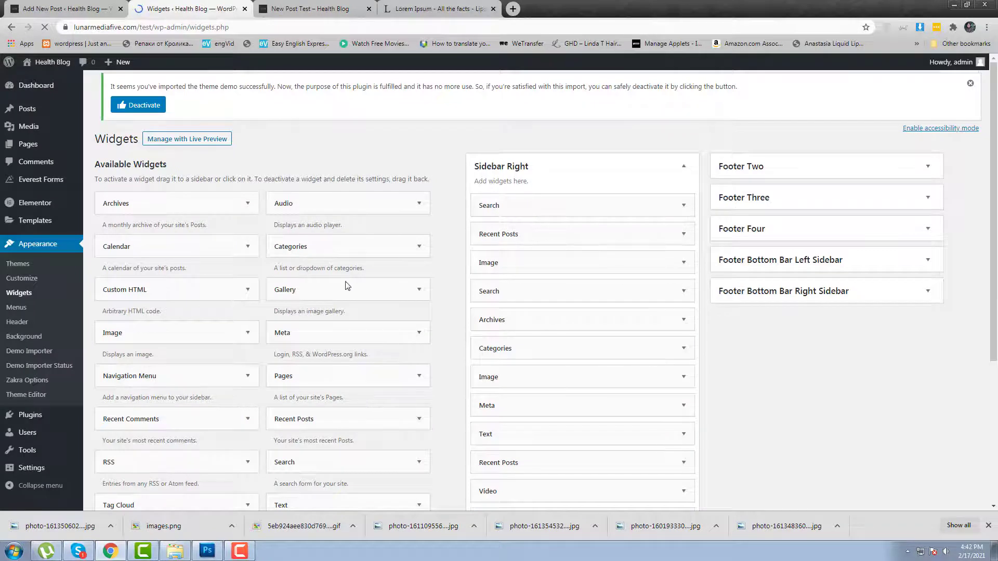
- Remove both Image widgets from the Sidebar Right widget area
{"action": "left_click_drag", "start_coordinate": [517, 266], "coordinate": [291, 271]}
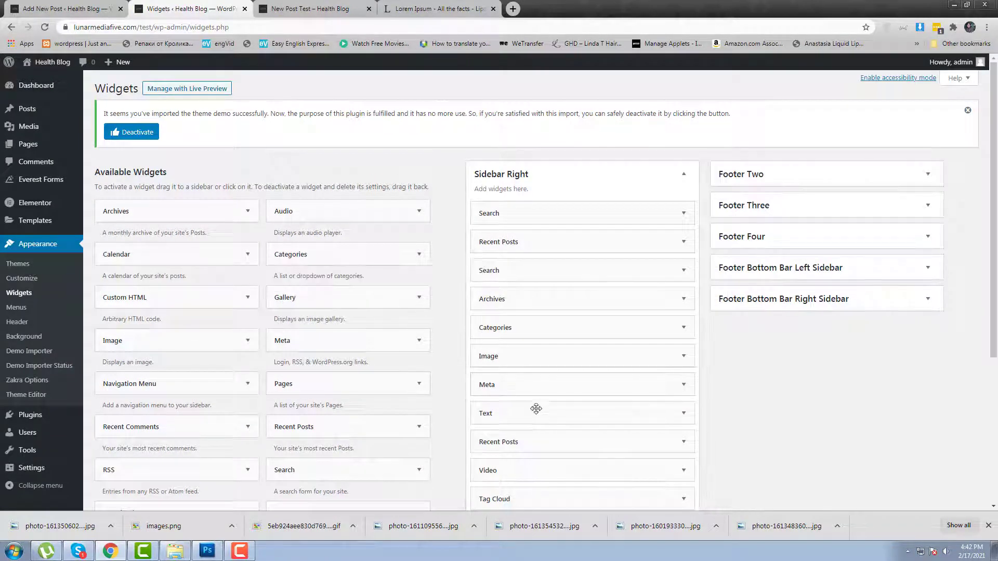
{"action": "left_click_drag", "start_coordinate": [530, 362], "coordinate": [323, 349]}
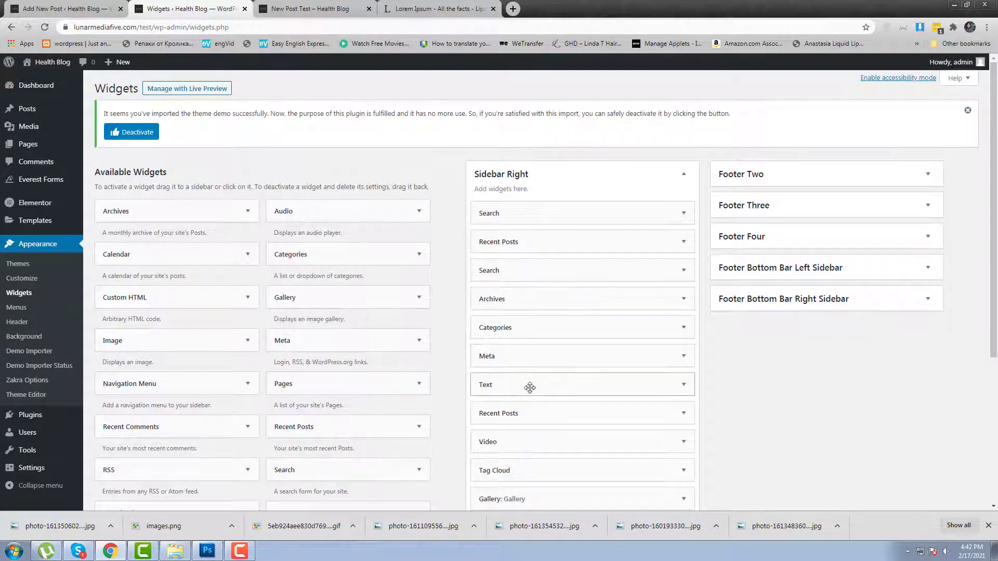
- Remove the Text, Video and Gallery widgets from the Sidebar Right widget area
{"action": "left_click_drag", "start_coordinate": [531, 387], "coordinate": [355, 384]}
{"action": "left_click_drag", "start_coordinate": [522, 414], "coordinate": [207, 385]}
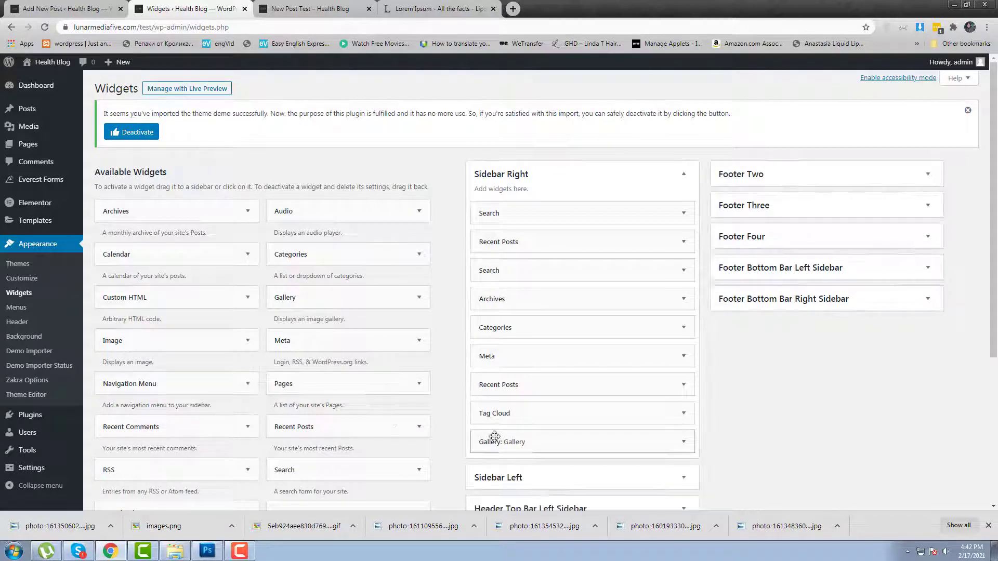
{"action": "left_click_drag", "start_coordinate": [498, 441], "coordinate": [273, 418]}
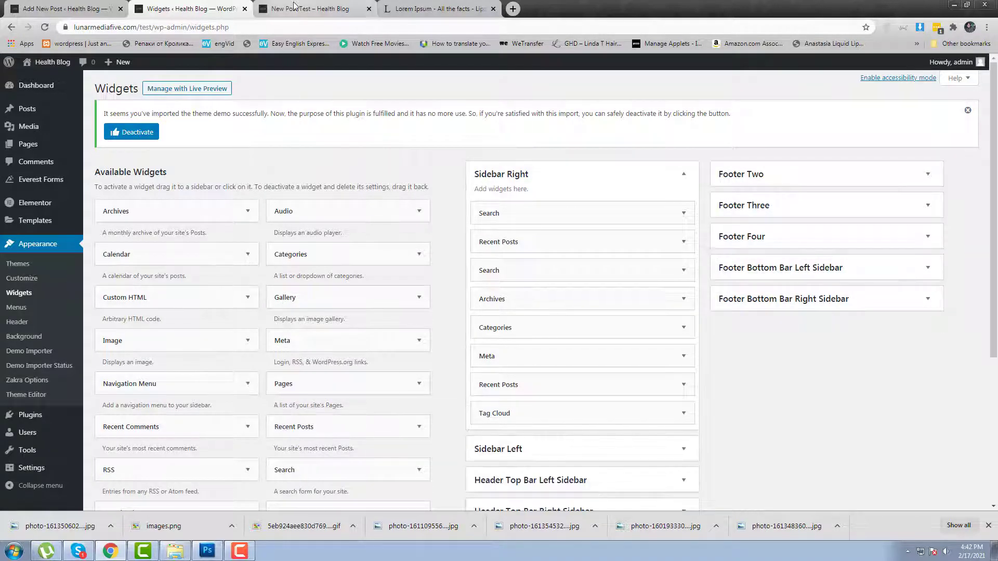
- Reload the New Post Test article on the live blog to check its trimmed sidebar
{"action": "left_click", "coordinate": [311, 8]}
{"action": "scroll", "coordinate": [891, 368], "scroll_direction": "down", "scroll_amount": 10}
{"action": "right_click", "coordinate": [839, 297]}
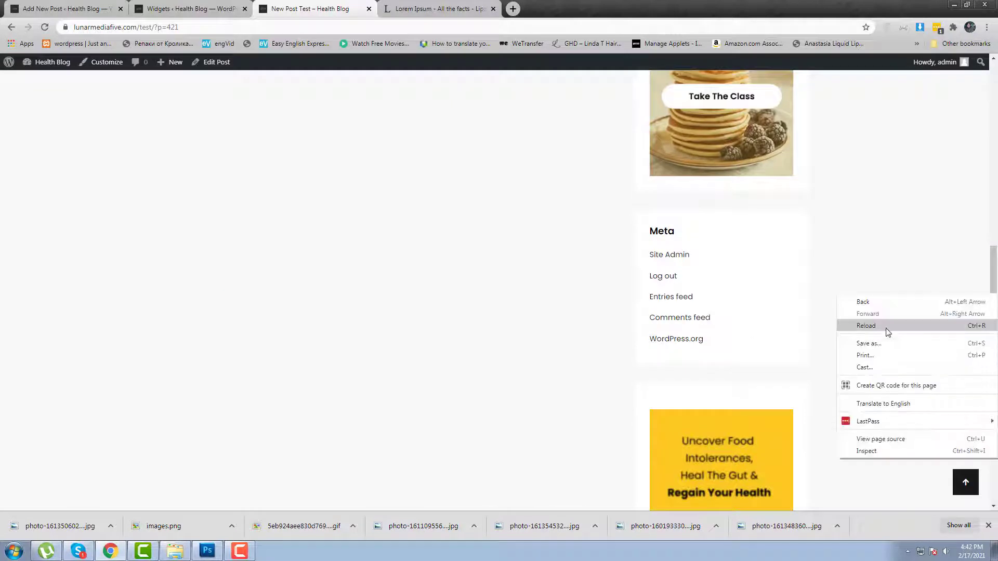
{"action": "left_click", "coordinate": [897, 328]}
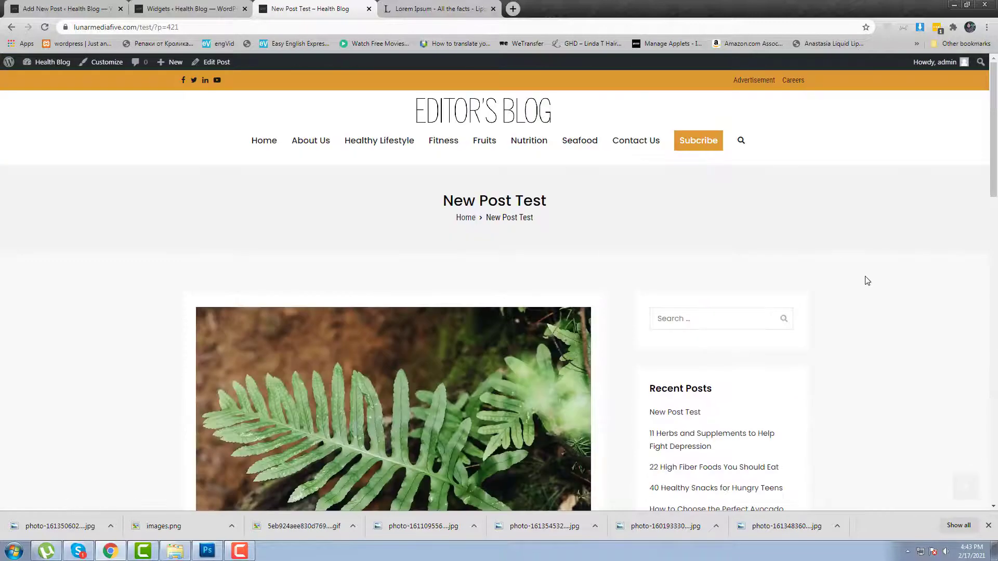
- Open the Nutrition category on the live blog to check its post listing
{"action": "left_click", "coordinate": [187, 8]}
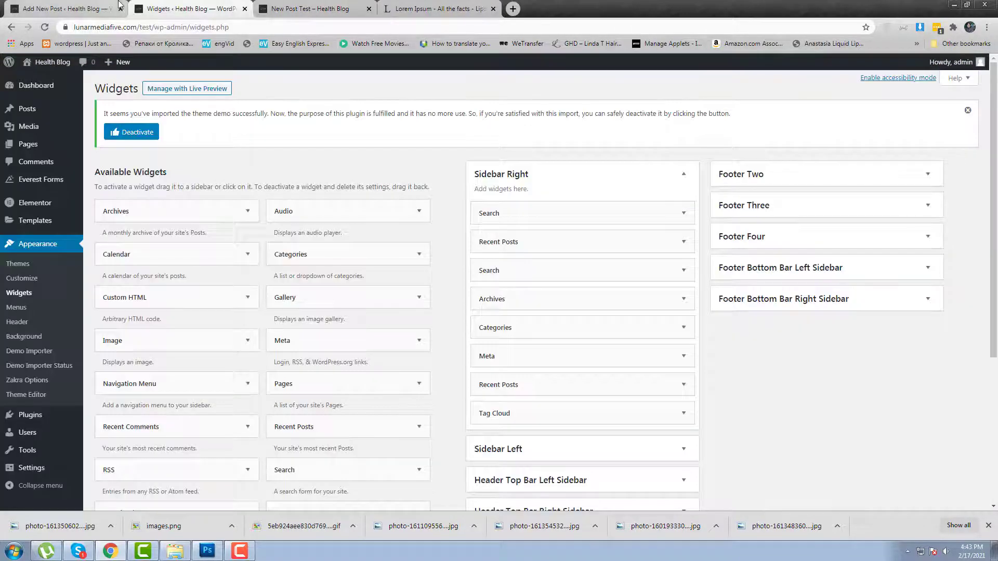
{"action": "mouse_move", "coordinate": [50, 116]}
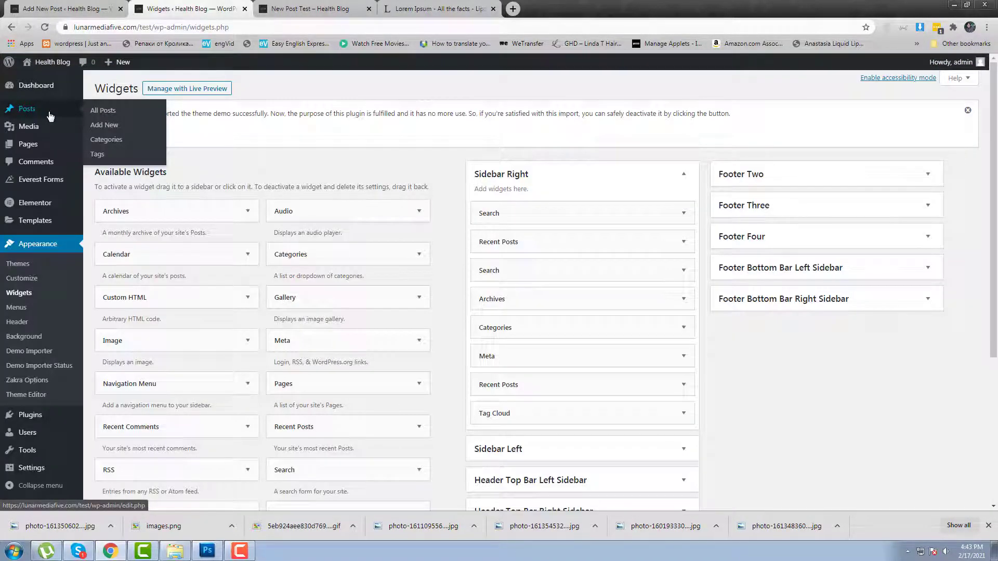
{"action": "left_click", "coordinate": [322, 6]}
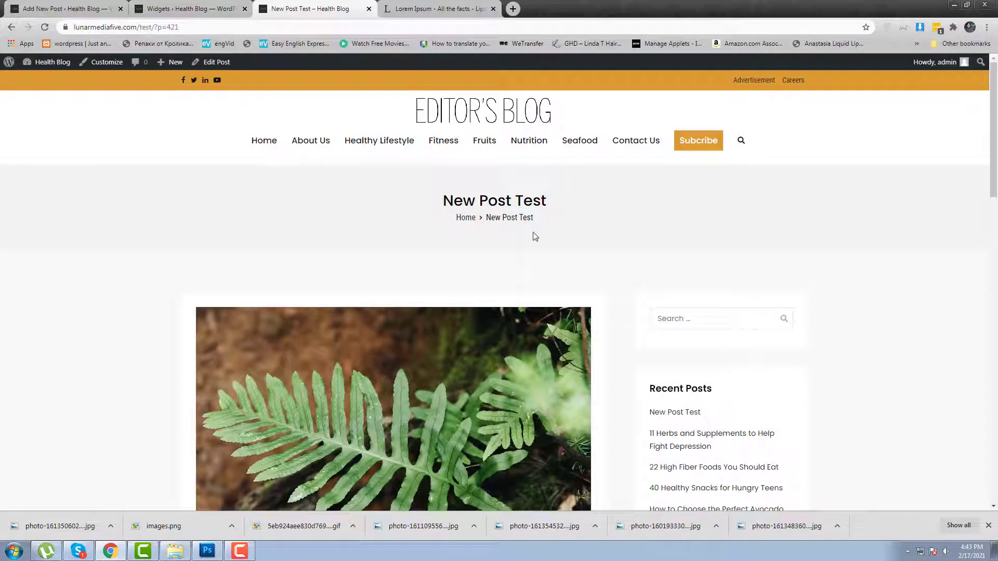
{"action": "left_click", "coordinate": [528, 143]}
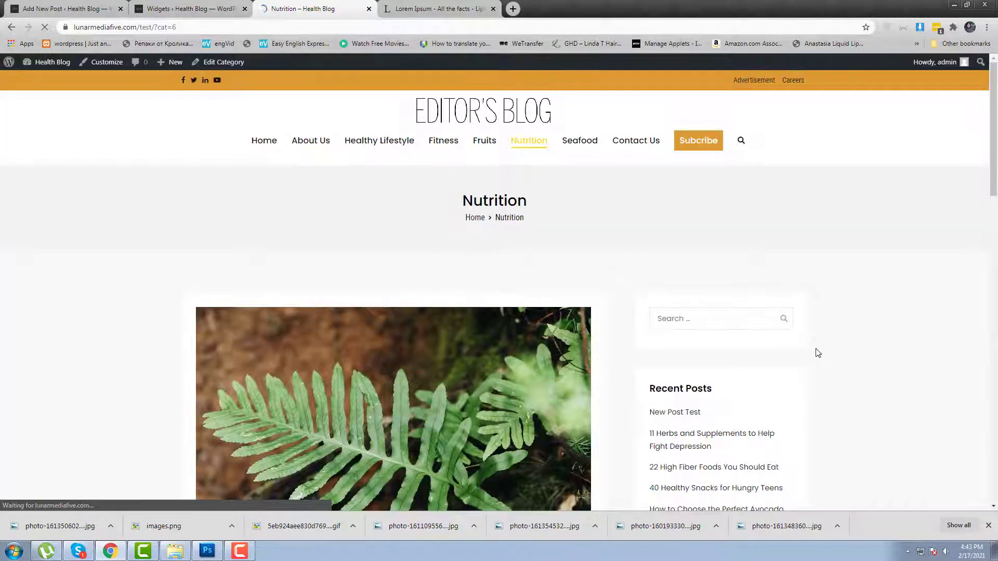
- Open the Customizer in place of the Widgets screen, glance at the Global container options, and bring up the Header Top Bar settings
{"action": "left_click", "coordinate": [65, 8]}
{"action": "left_click", "coordinate": [187, 8]}
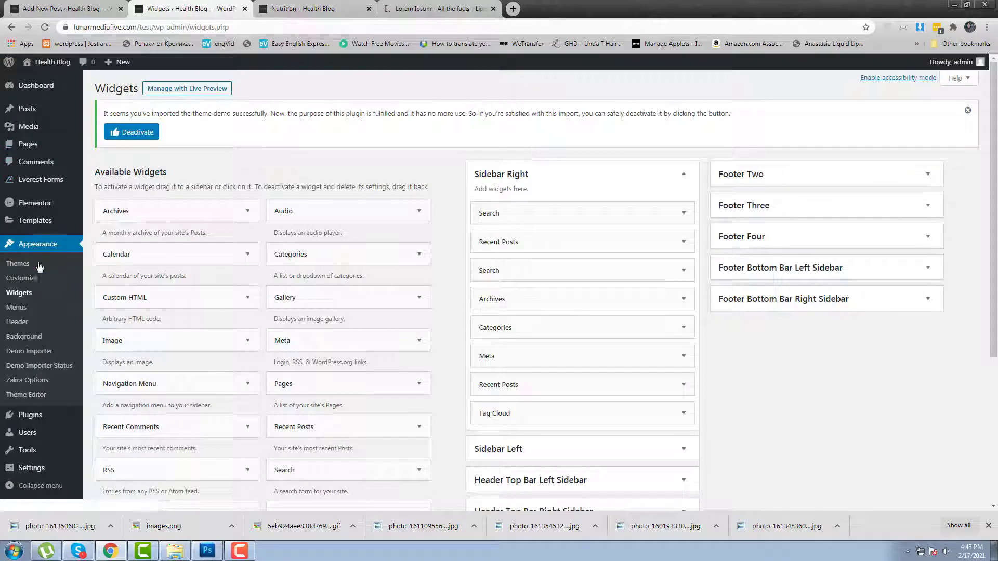
{"action": "left_click", "coordinate": [20, 278]}
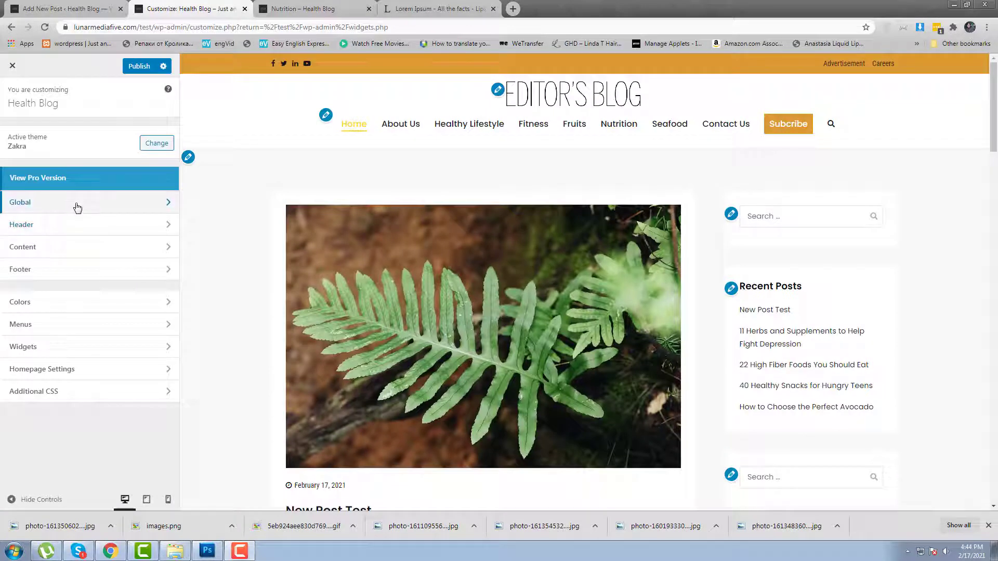
{"action": "left_click", "coordinate": [74, 208]}
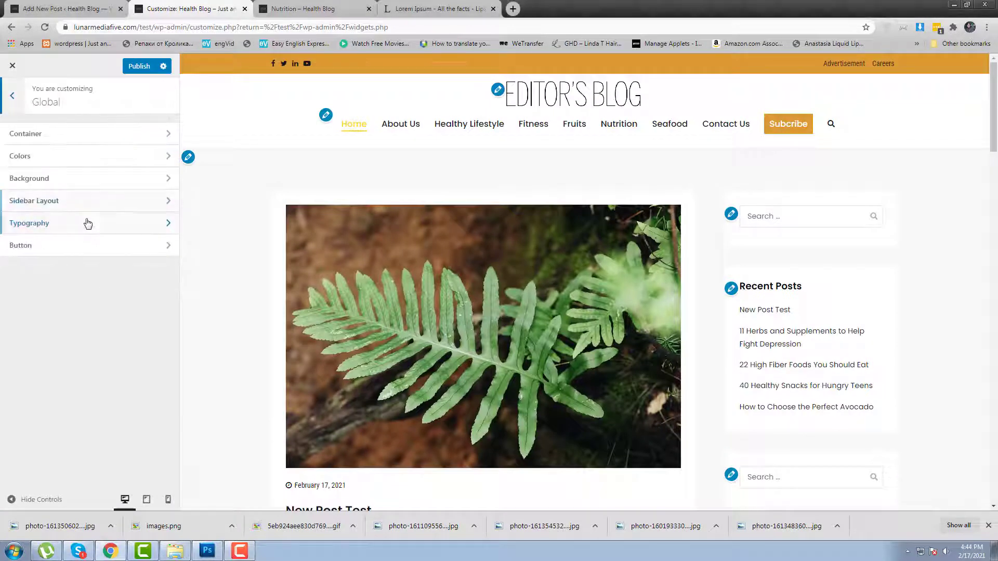
{"action": "left_click", "coordinate": [47, 135]}
{"action": "left_click", "coordinate": [12, 96]}
{"action": "left_click", "coordinate": [12, 95]}
{"action": "left_click", "coordinate": [61, 228]}
{"action": "left_click", "coordinate": [70, 185]}
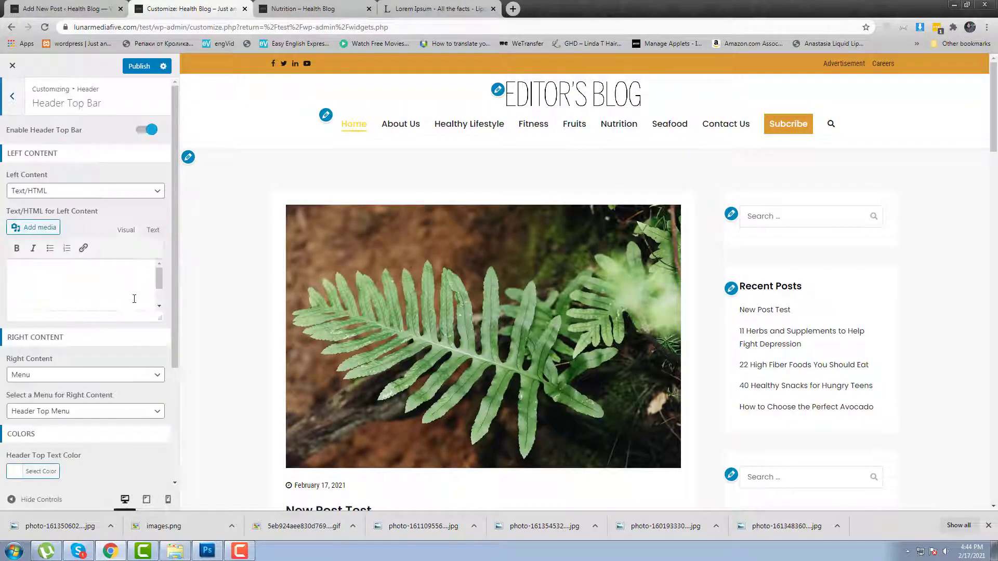
- Set the header top bar's background color to yellow #eeee22
{"action": "scroll", "coordinate": [103, 312], "scroll_direction": "down", "scroll_amount": 2}
{"action": "left_click", "coordinate": [44, 423]}
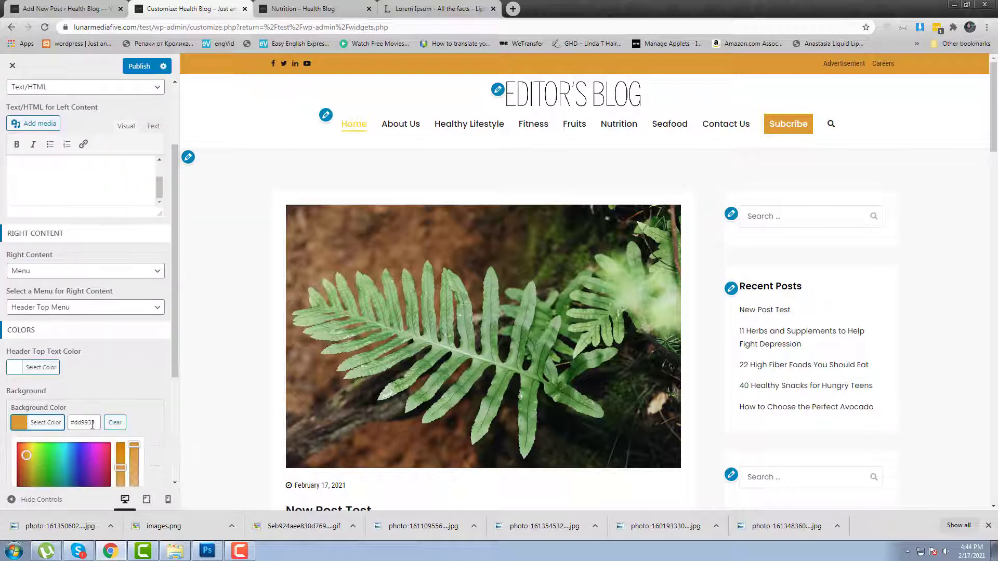
{"action": "scroll", "coordinate": [41, 356], "scroll_direction": "down", "scroll_amount": 3}
{"action": "left_click", "coordinate": [70, 366]}
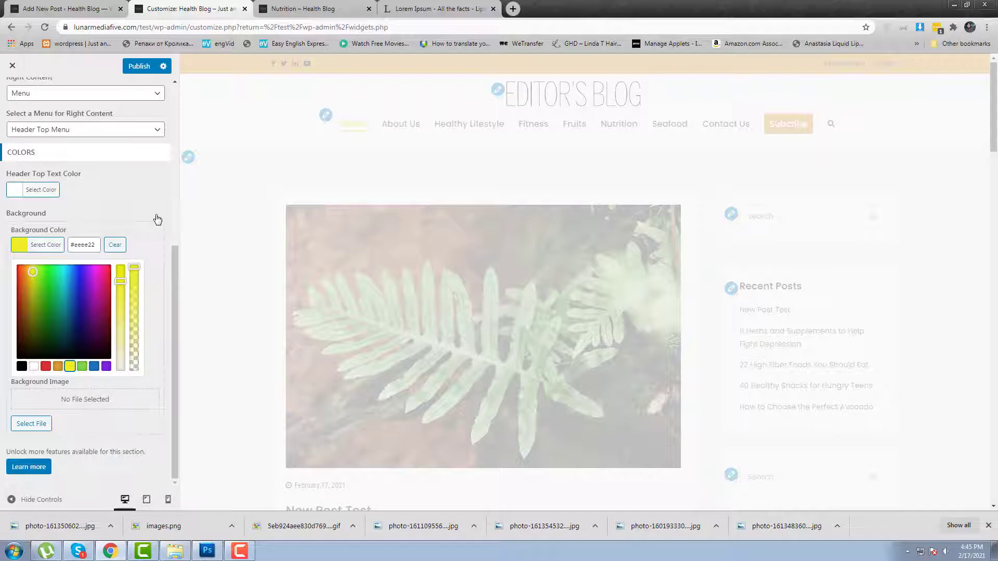
{"action": "scroll", "coordinate": [158, 219], "scroll_direction": "up", "scroll_amount": 2}
{"action": "scroll", "coordinate": [59, 401], "scroll_direction": "down", "scroll_amount": 2}
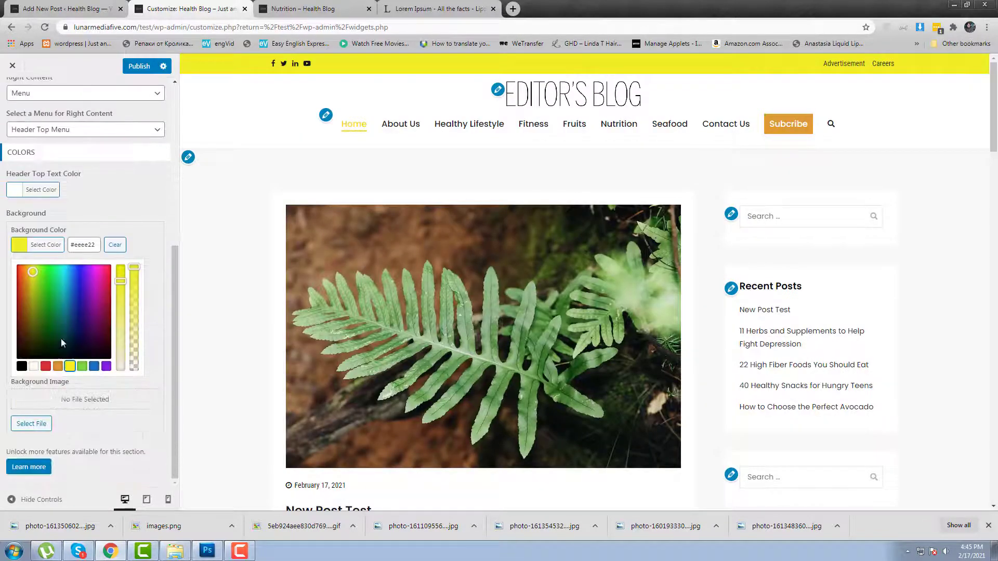
- Change the header top bar's background to dark green #1a5104 and check it in the preview
{"action": "left_click_drag", "start_coordinate": [32, 279], "coordinate": [43, 329]}
{"action": "left_click", "coordinate": [142, 224]}
{"action": "scroll", "coordinate": [138, 229], "scroll_direction": "up", "scroll_amount": 5}
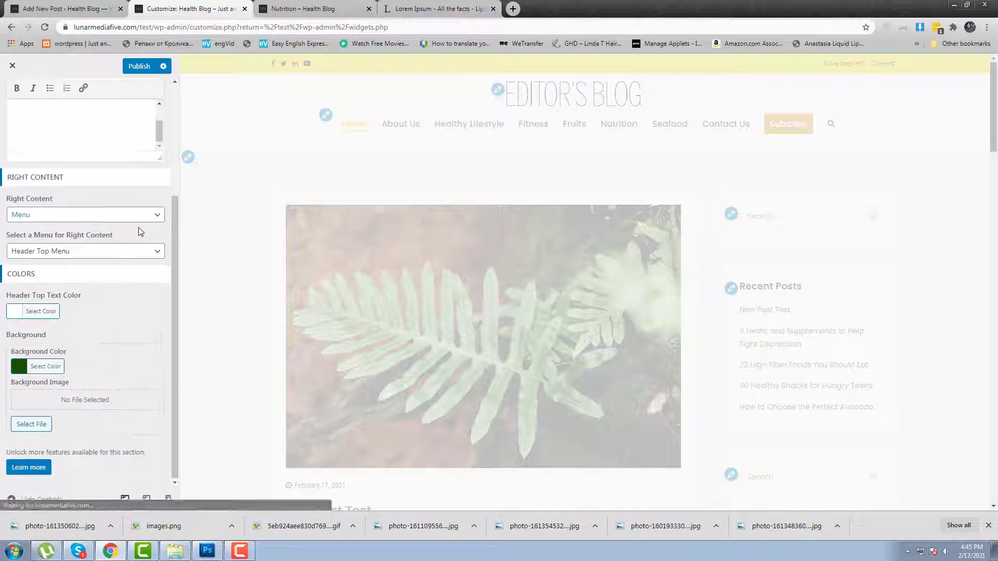
{"action": "scroll", "coordinate": [99, 326], "scroll_direction": "down", "scroll_amount": 3}
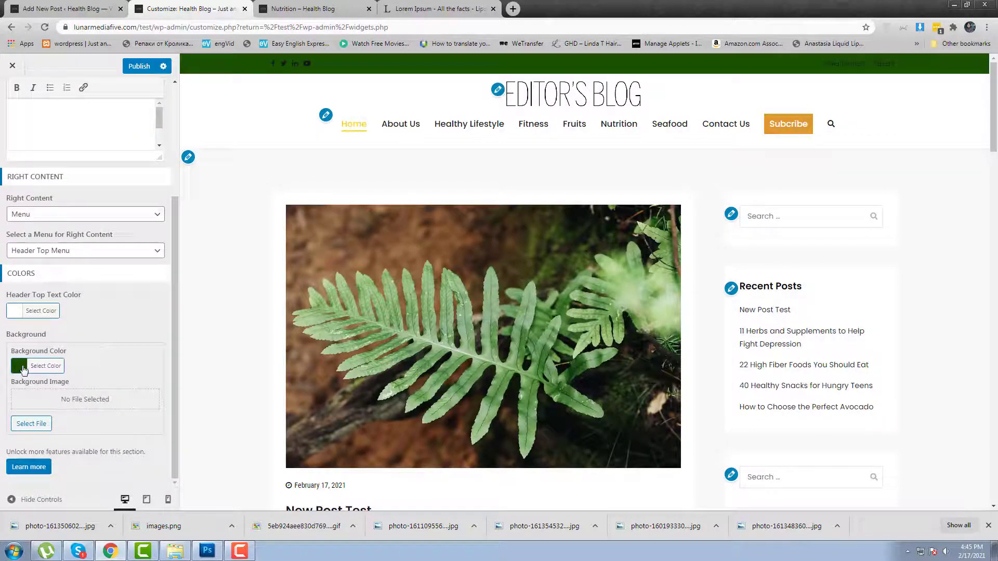
- Brighten the header top bar's background to a vivid green
{"action": "left_click", "coordinate": [42, 366]}
{"action": "scroll", "coordinate": [53, 395], "scroll_direction": "down", "scroll_amount": 2}
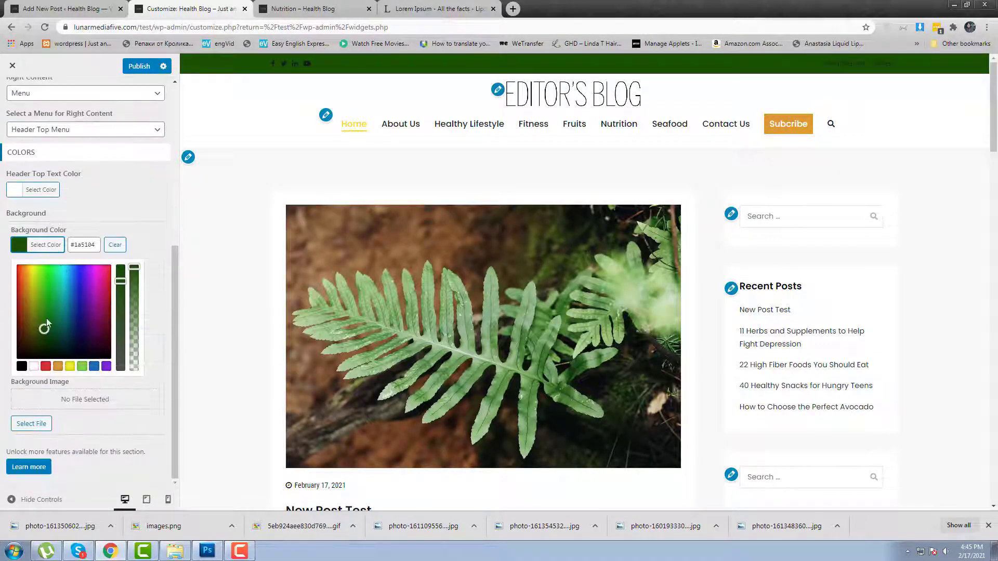
{"action": "left_click_drag", "start_coordinate": [45, 318], "coordinate": [52, 274]}
{"action": "left_click", "coordinate": [117, 219]}
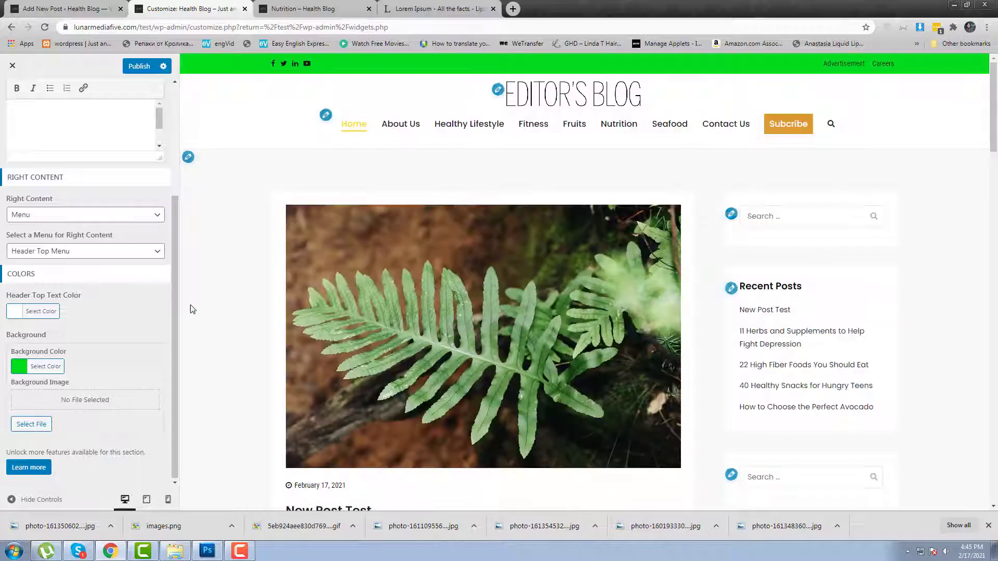
- Set the header top bar's background to pale green #c2f4b2 and return to the Header sections
{"action": "left_click", "coordinate": [27, 369]}
{"action": "left_click", "coordinate": [45, 390]}
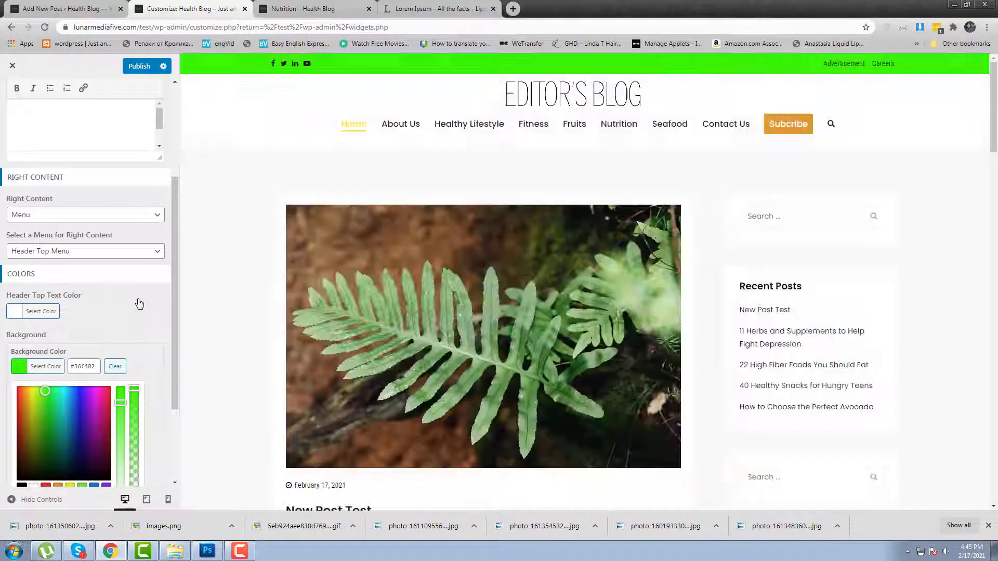
{"action": "scroll", "coordinate": [139, 303], "scroll_direction": "down", "scroll_amount": 2}
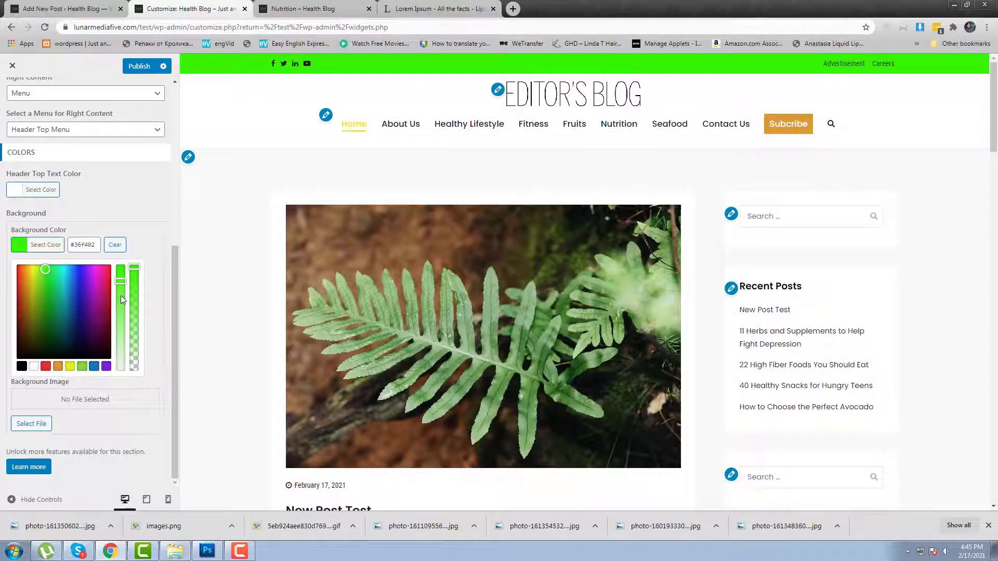
{"action": "left_click_drag", "start_coordinate": [123, 299], "coordinate": [122, 341]}
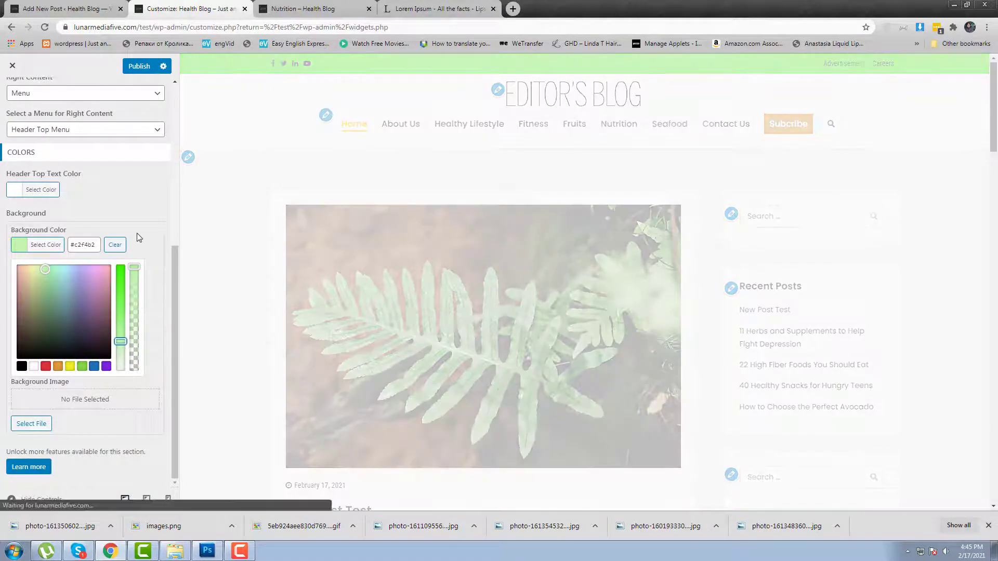
{"action": "scroll", "coordinate": [137, 234], "scroll_direction": "up", "scroll_amount": 5}
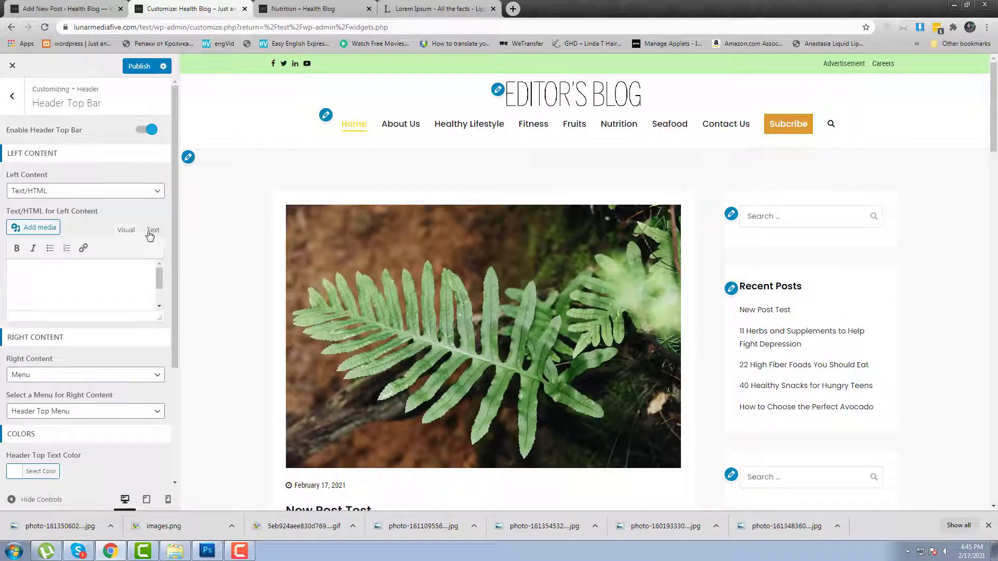
{"action": "left_click", "coordinate": [12, 97]}
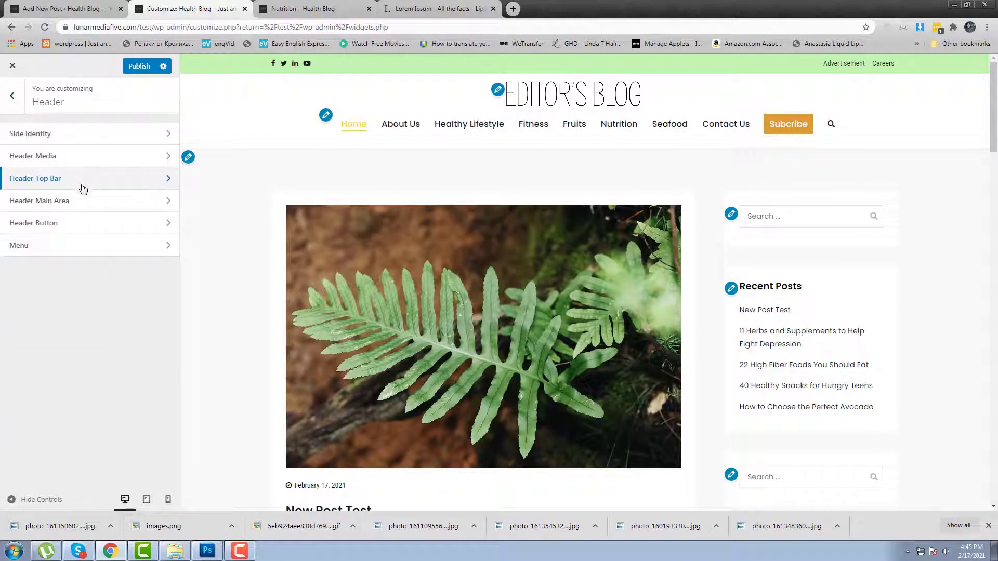
- Try the header main area style with the logo beside the menu, then restore the centered style
{"action": "left_click", "coordinate": [84, 200]}
{"action": "left_click", "coordinate": [35, 155]}
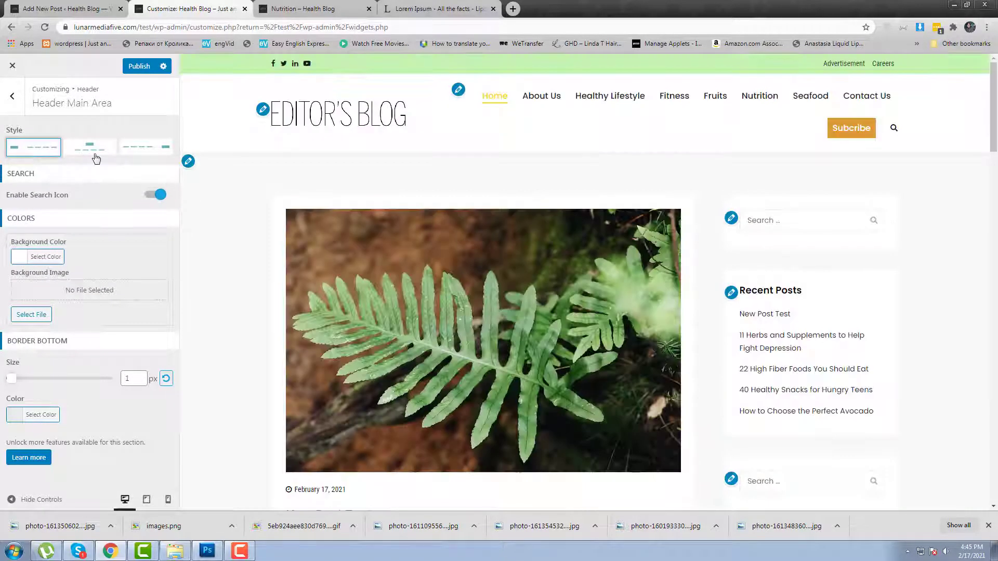
{"action": "left_click", "coordinate": [91, 149]}
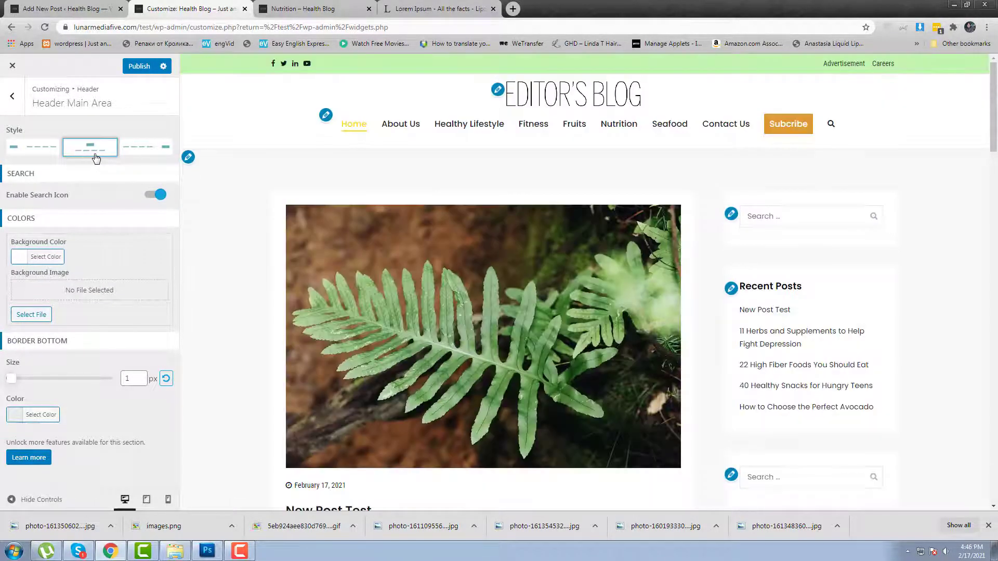
{"action": "left_click", "coordinate": [11, 97]}
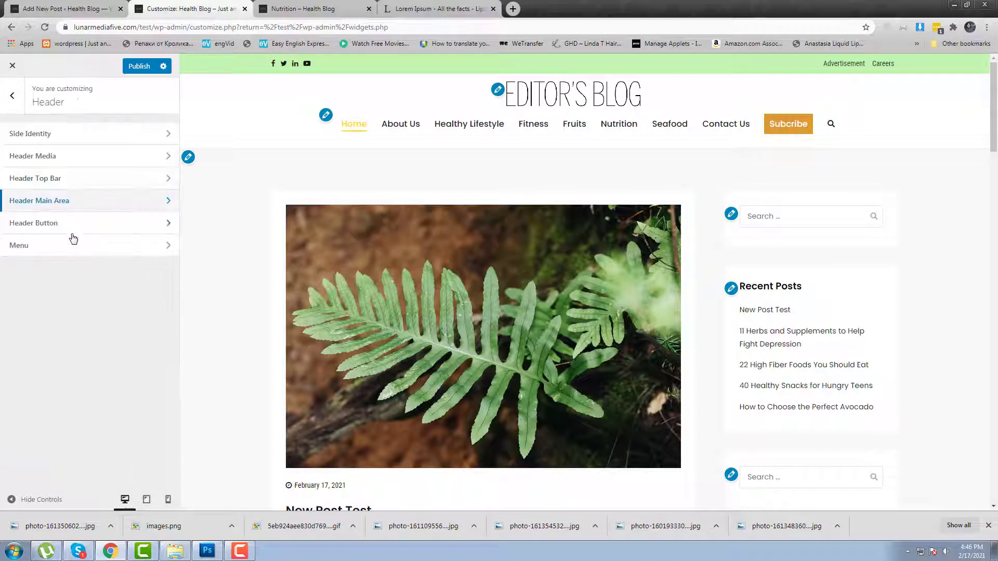